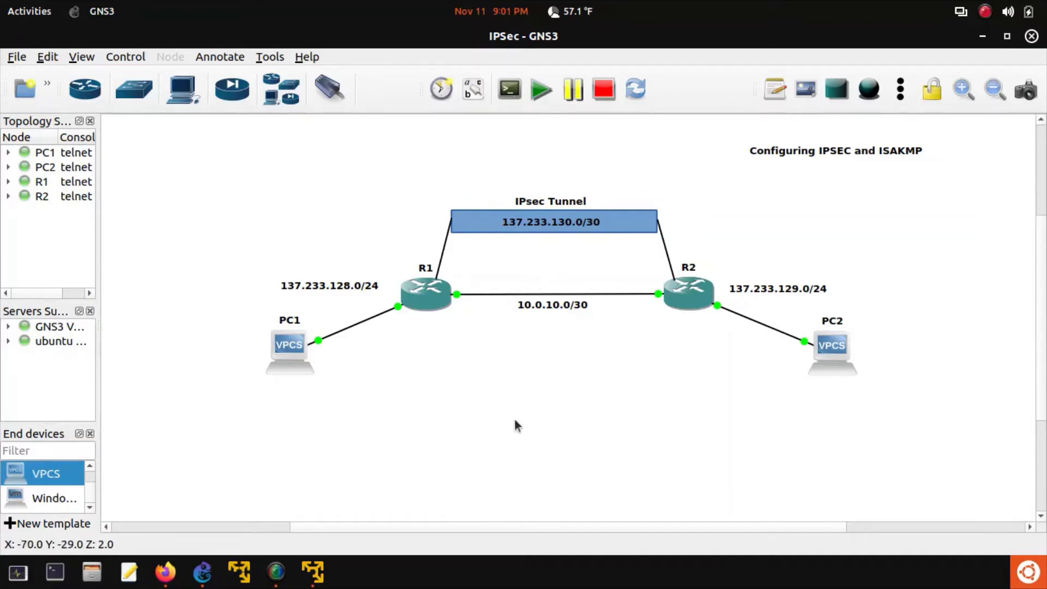
# Open console sessions to PC1, PC2, R1 and R2 with the 'Console to all devices' toolbar button.
pyautogui.click(509, 89)
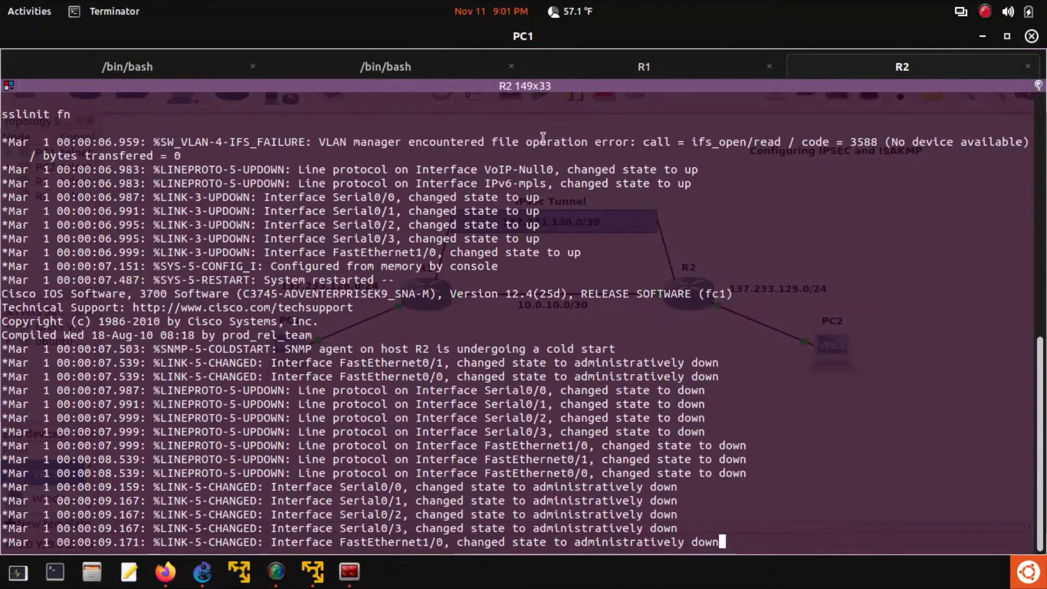
# Switch to the R1 console tab and wake it to a fresh R1# prompt.
pyautogui.click(648, 67)
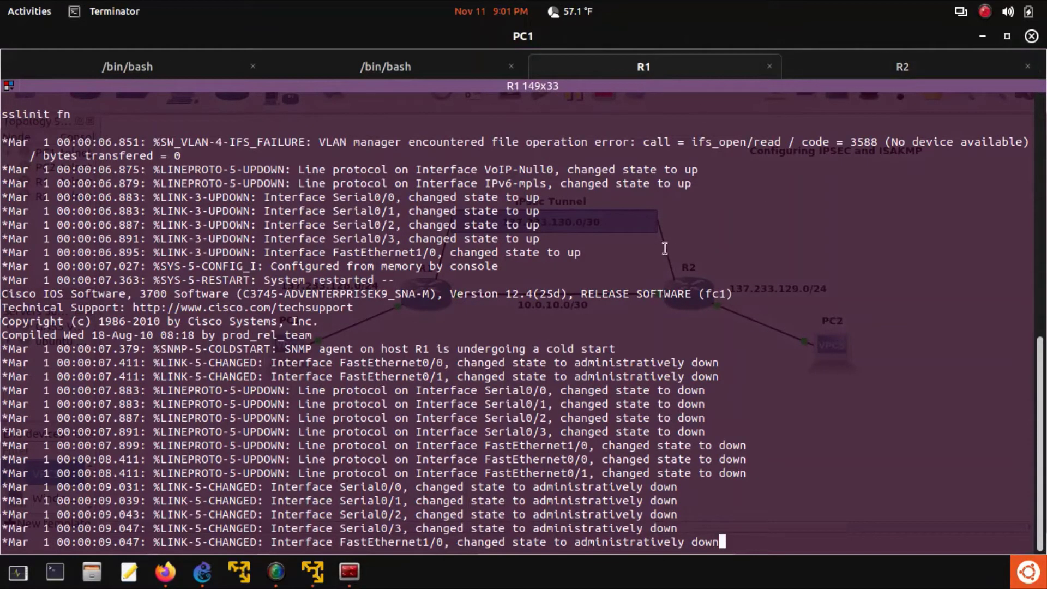
pyautogui.press('Return')
pyautogui.press('Return')
pyautogui.press('Return')
pyautogui.press('Return')
pyautogui.press('Return')
pyautogui.press('Return')
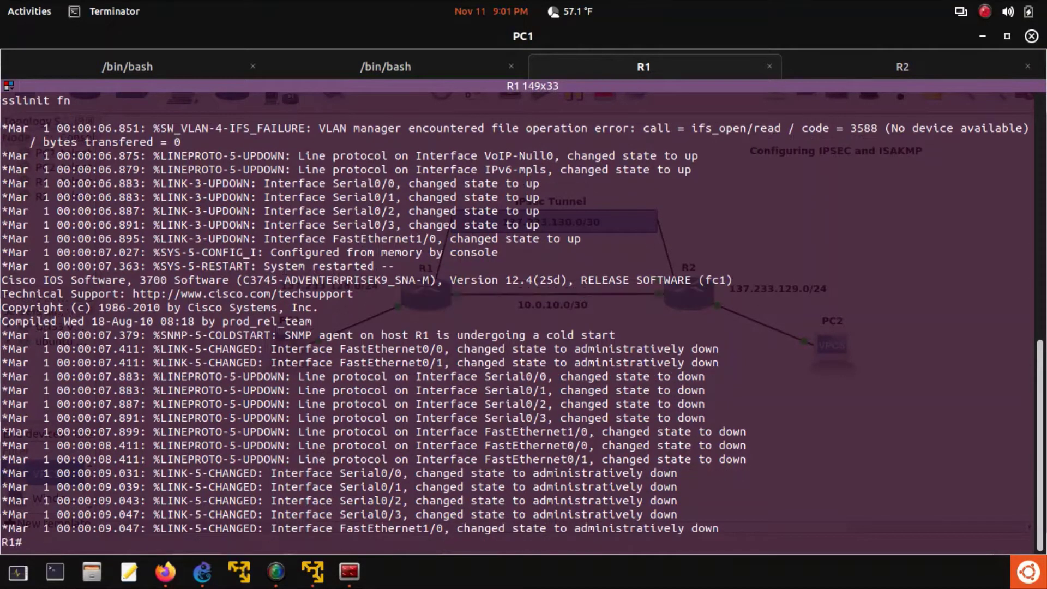
pyautogui.press('Return')
pyautogui.press('Return')
pyautogui.press('Return')
pyautogui.press('Return')
pyautogui.press('Return')
pyautogui.press('Return')
pyautogui.press('Return')
pyautogui.press('Return')
pyautogui.press('Return')
pyautogui.press('Return')
pyautogui.press('Return')
pyautogui.press('Return')
pyautogui.press('Return')
pyautogui.press('Return')
pyautogui.press('Return')
pyautogui.press('Return')
pyautogui.press('Return')
pyautogui.press('Return')
pyautogui.press('Return')
pyautogui.press('Return')
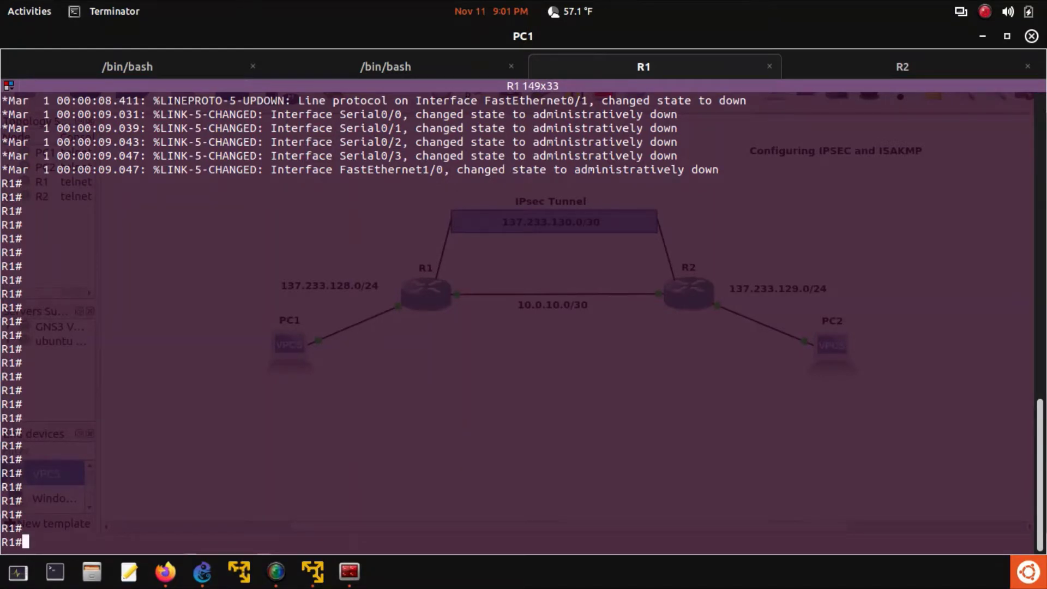
# Enter global configuration mode and enable FastEthernet0/0 with 'no shut'.
pyautogui.write('conf')
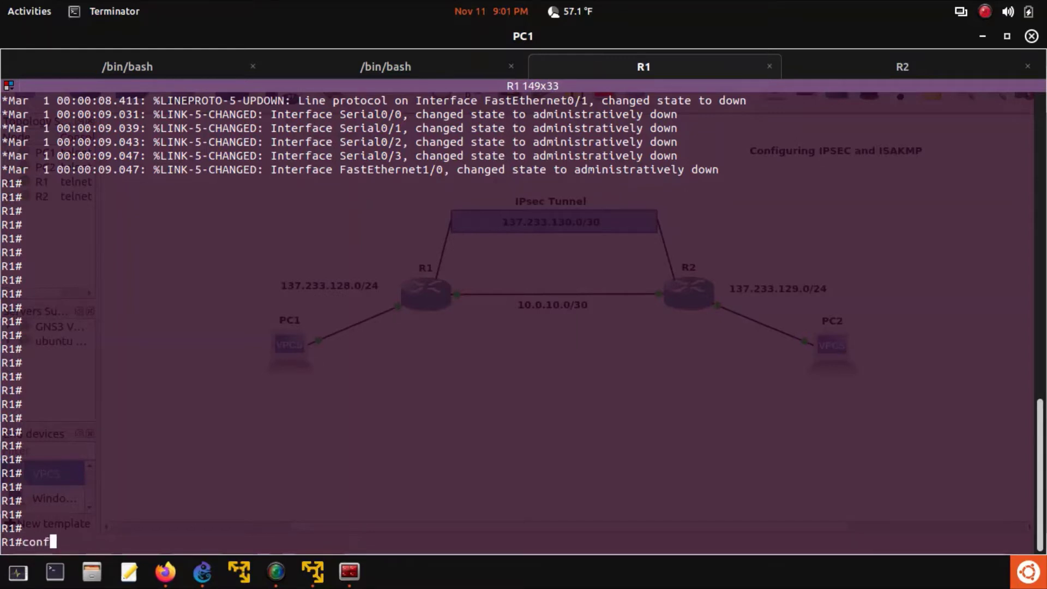
pyautogui.press('Tab')
pyautogui.write('t')
pyautogui.press('Return')
pyautogui.write('int f0/0')
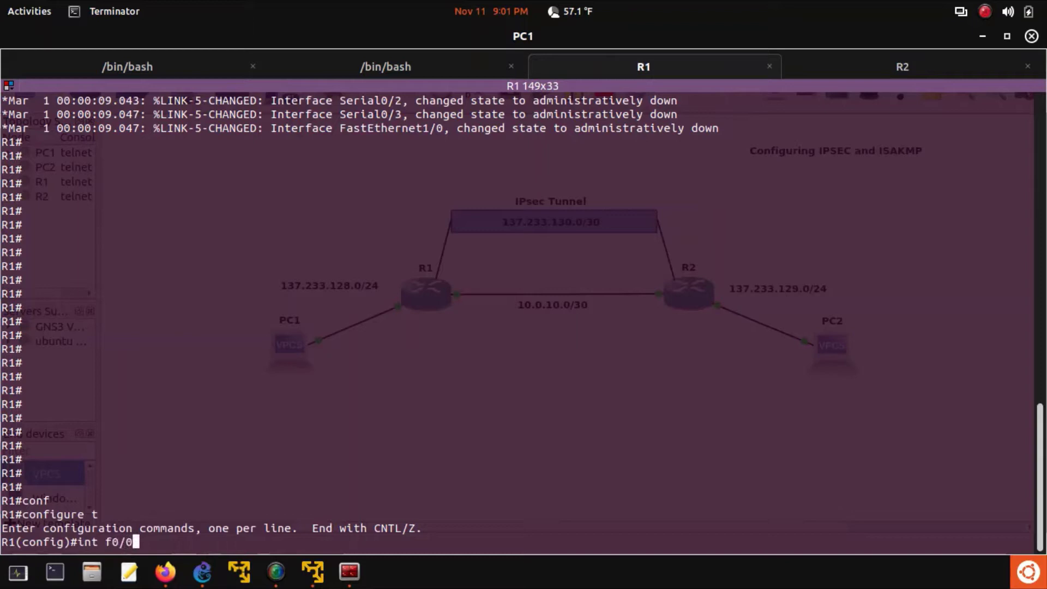
pyautogui.press('Return')
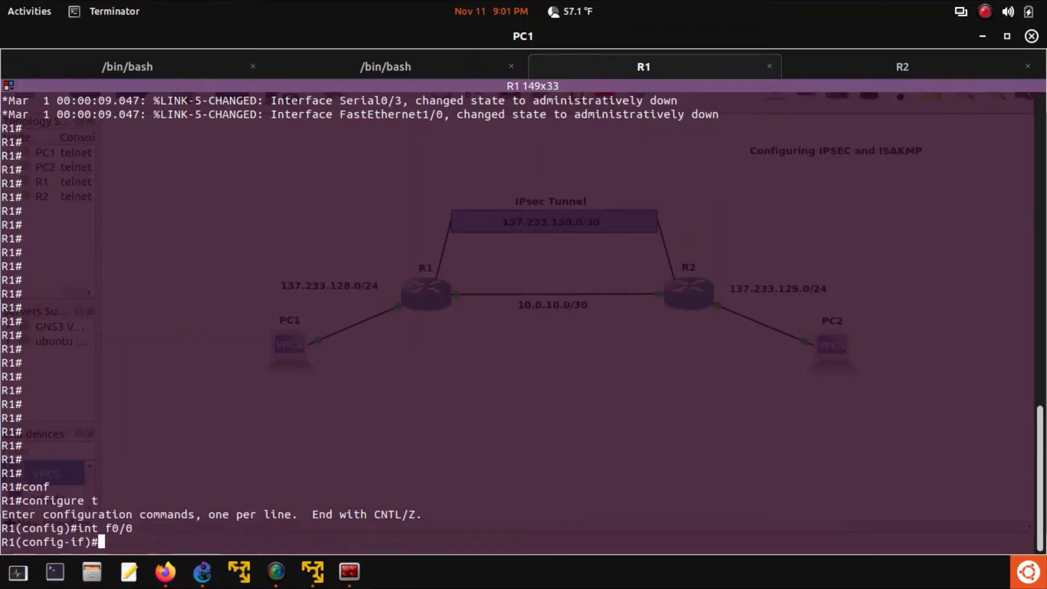
pyautogui.write('no shut')
pyautogui.press('Return')
# Enable FastEthernet0/1 by recalling and editing the previous commands.
pyautogui.press('Up')
pyautogui.press('Up')
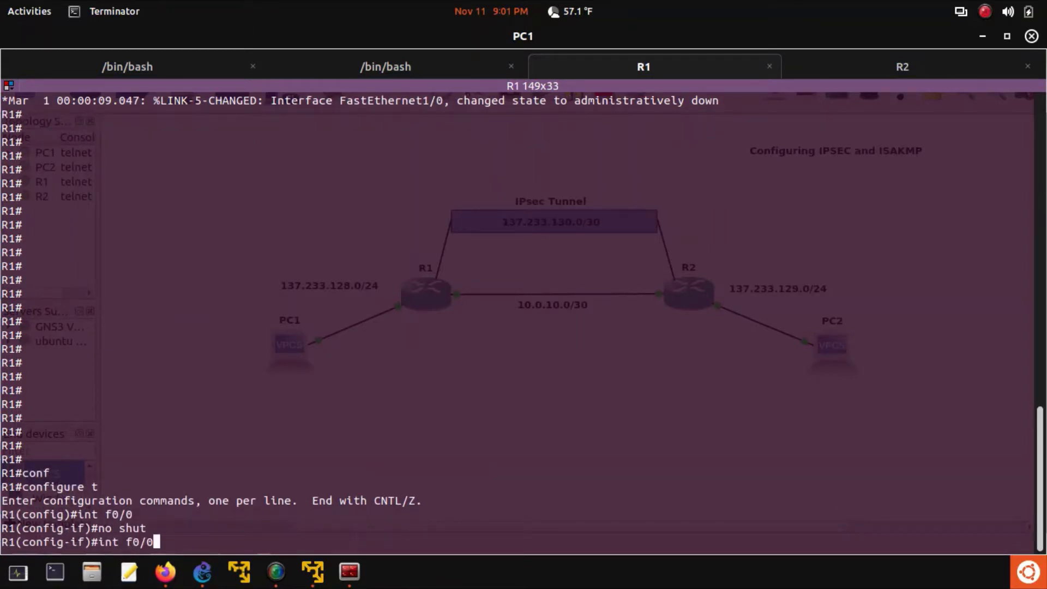
pyautogui.press('BackSpace')
pyautogui.write('1')
pyautogui.press('Return')
pyautogui.press('Up')
pyautogui.press('Up')
pyautogui.press('Return')
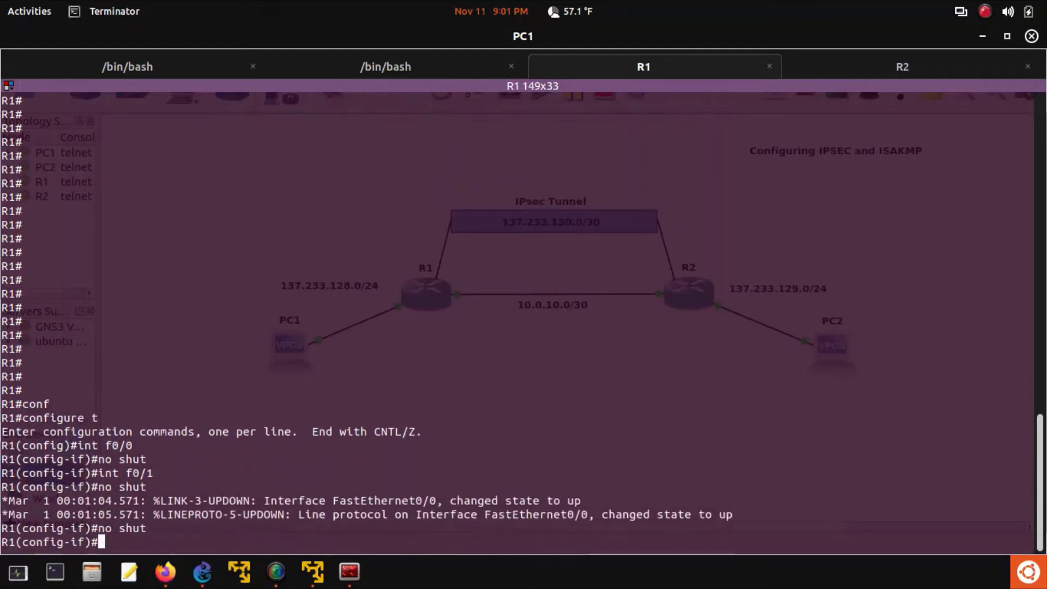
# Reselect FastEthernet0/1 and begin entering its 'ip address' command.
pyautogui.press('Up')
pyautogui.press('Up')
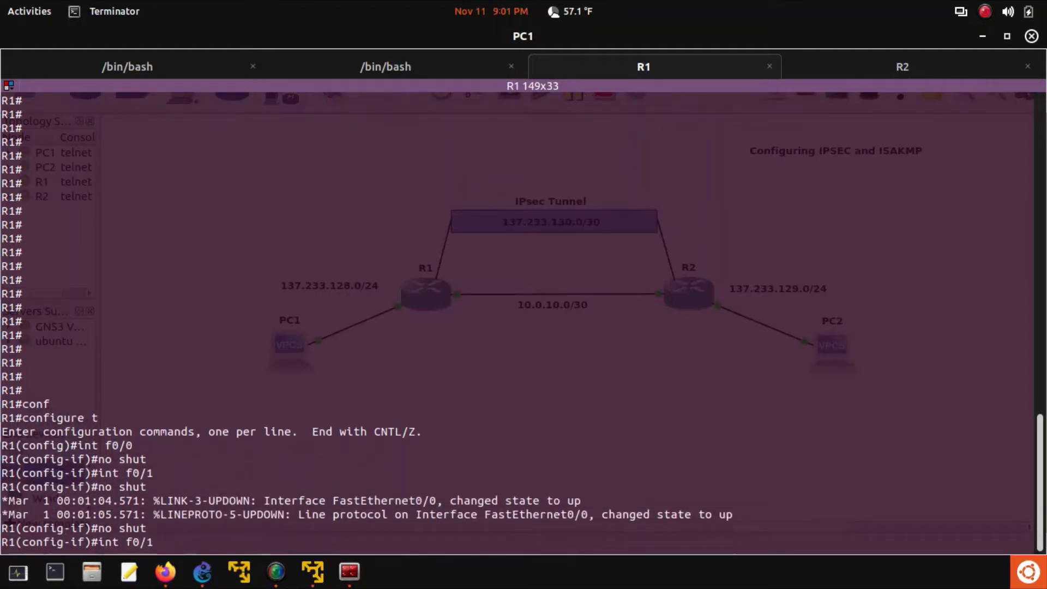
pyautogui.press('Return')
pyautogui.write('i')
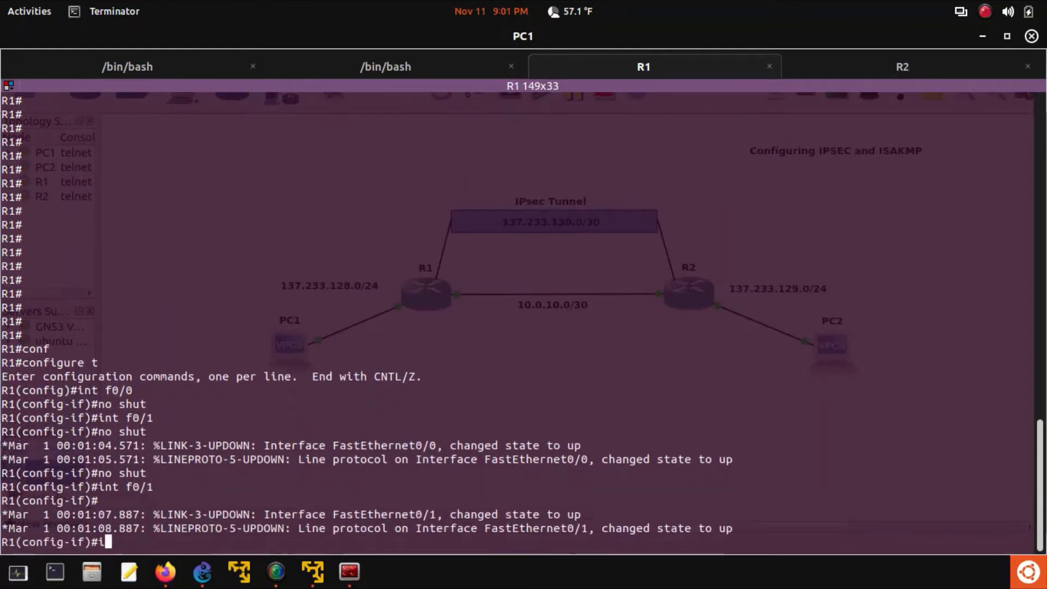
pyautogui.write('p add')
pyautogui.press('Tab')
# Set f0/1 to 10.0.10.1 255.255.255.252 with description '***Link to R2***'.
pyautogui.write('10.')
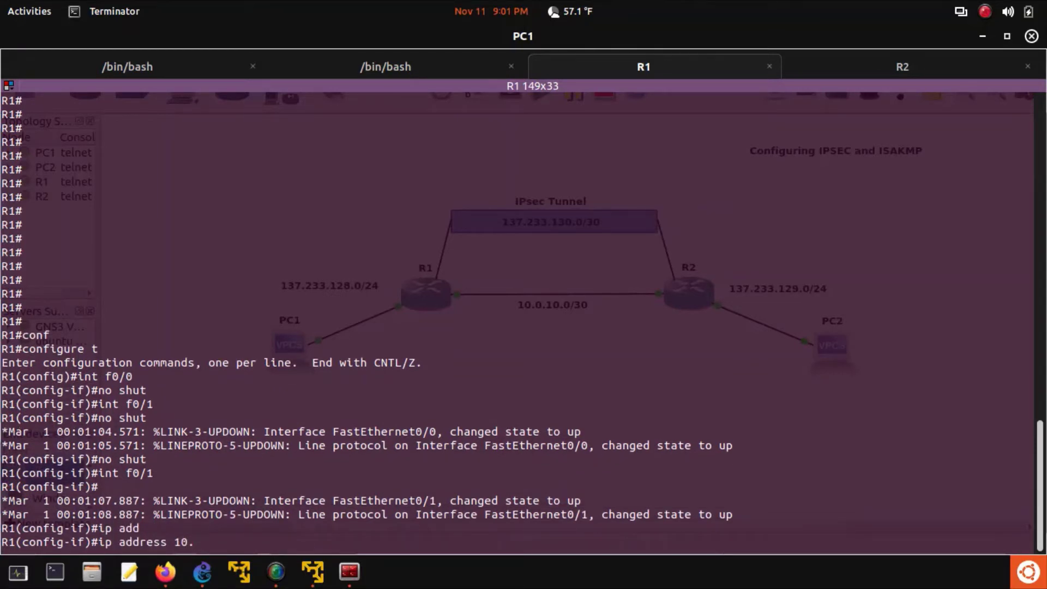
pyautogui.write('0.10.')
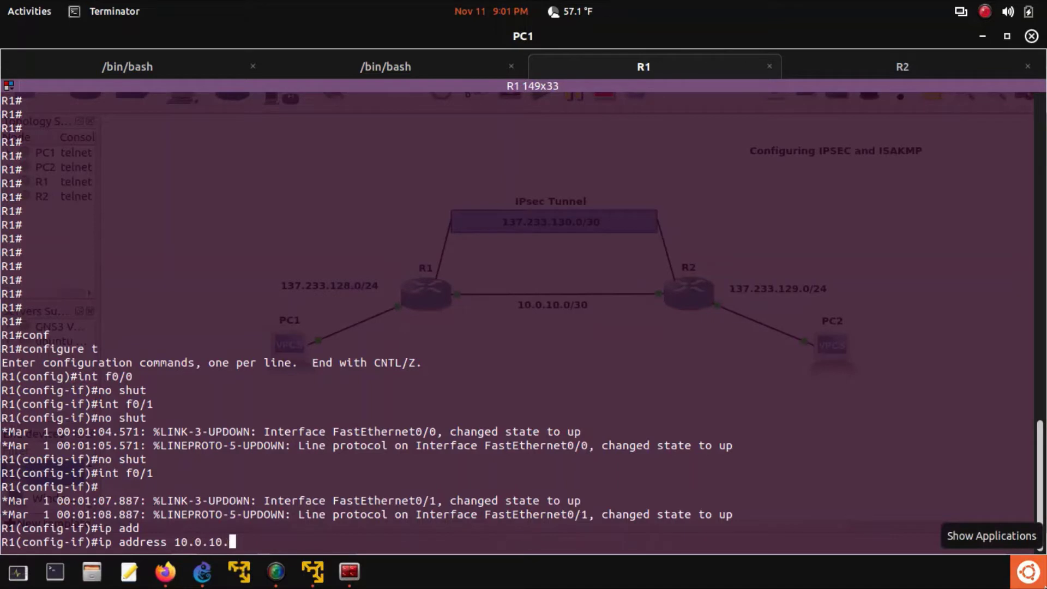
pyautogui.write('1')
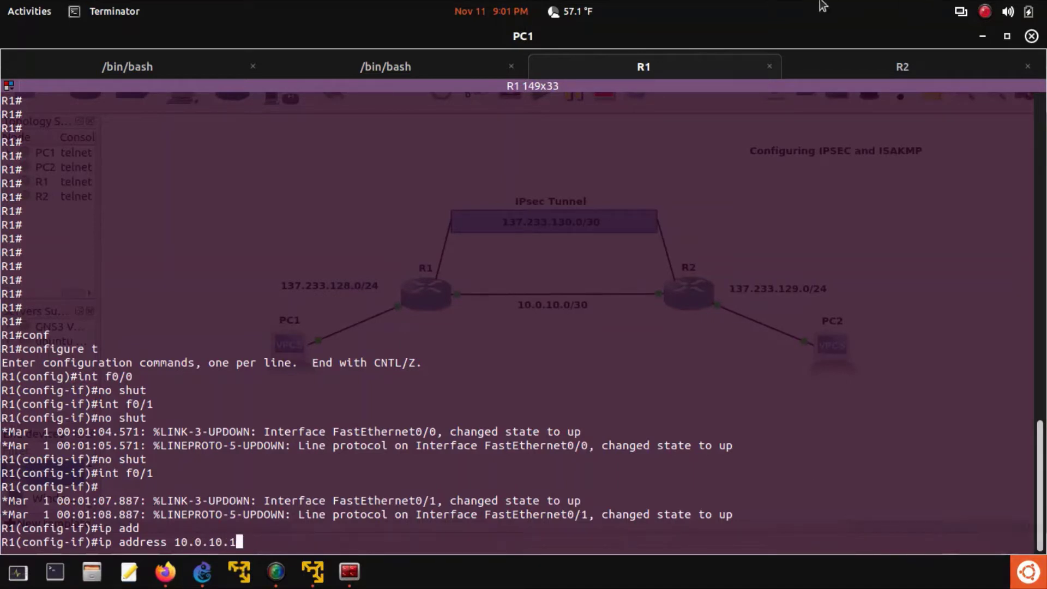
pyautogui.write(' 255.255.255.255.252')
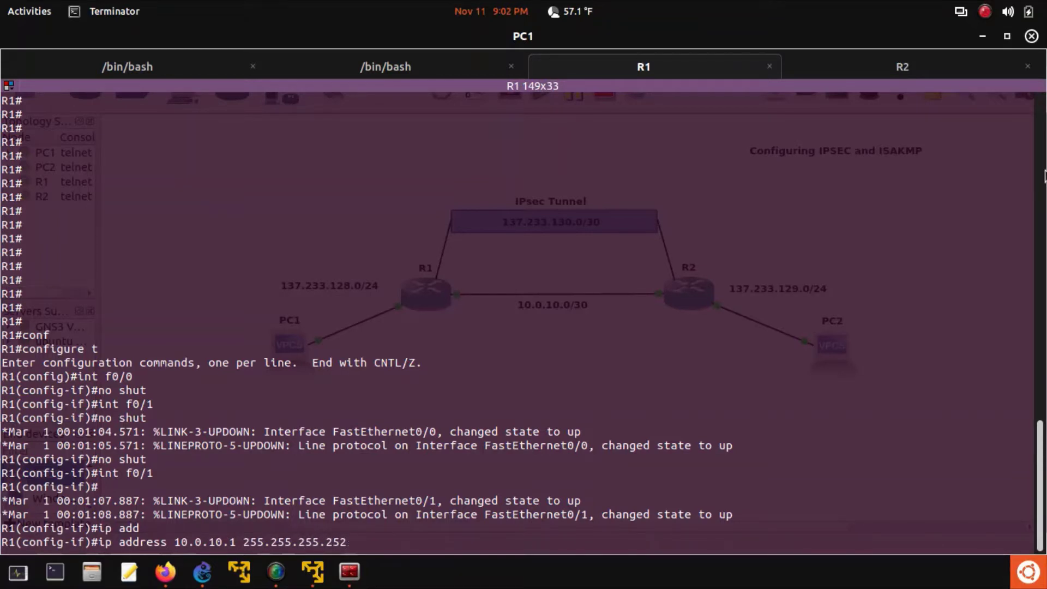
pyautogui.press('Return')
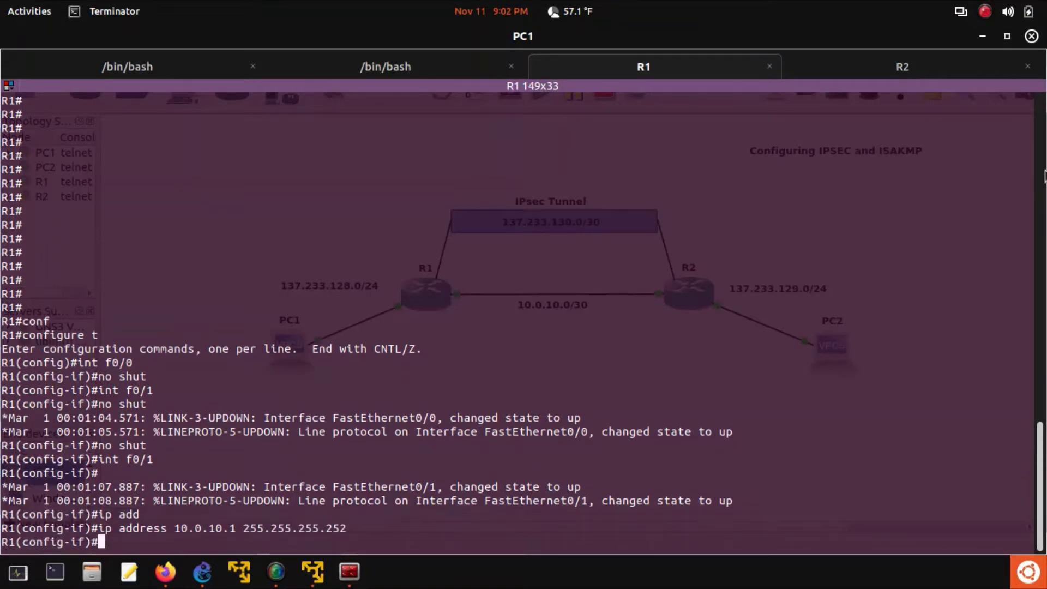
pyautogui.write('d')
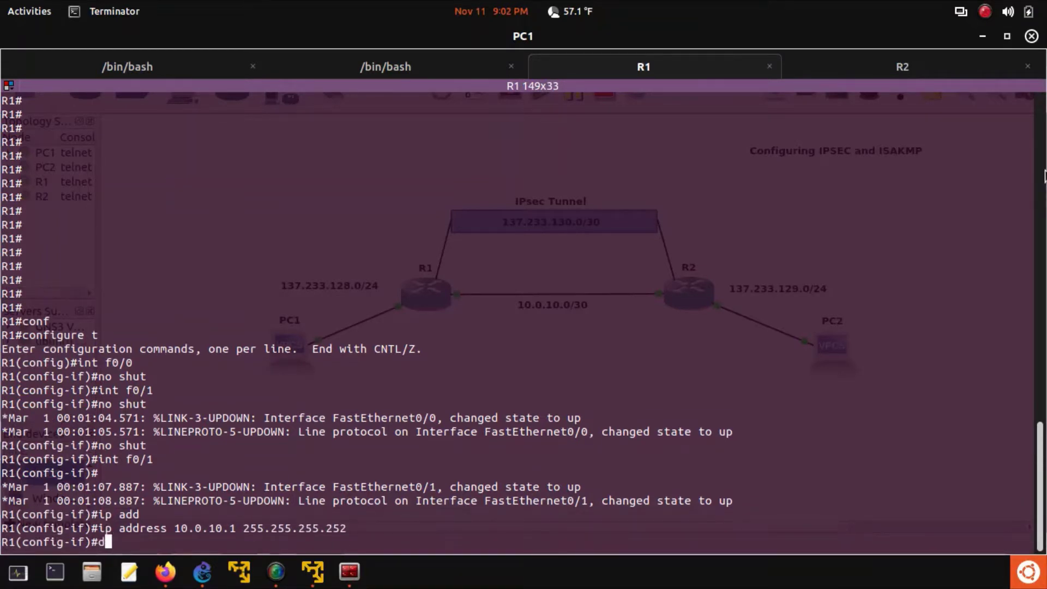
pyautogui.write('es ***Link to R')
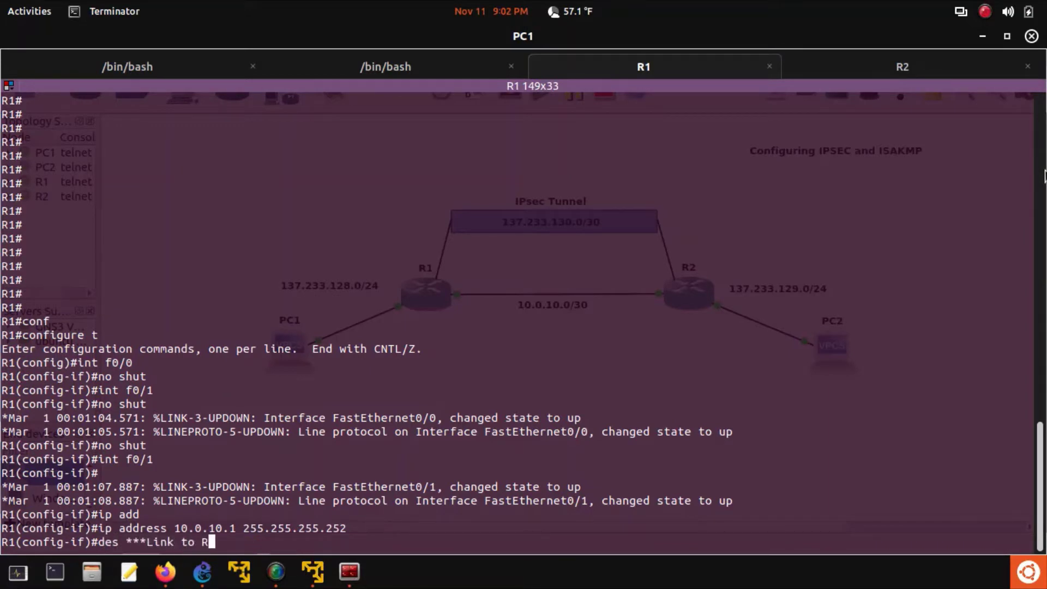
pyautogui.write('2***')
pyautogui.press('Return')
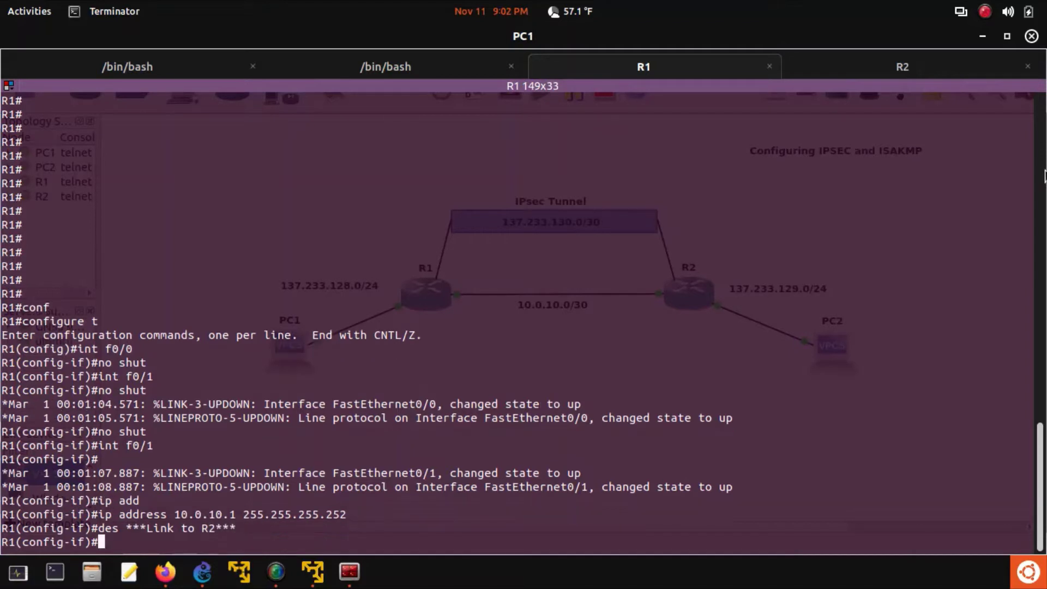
pyautogui.write('int f0/0')
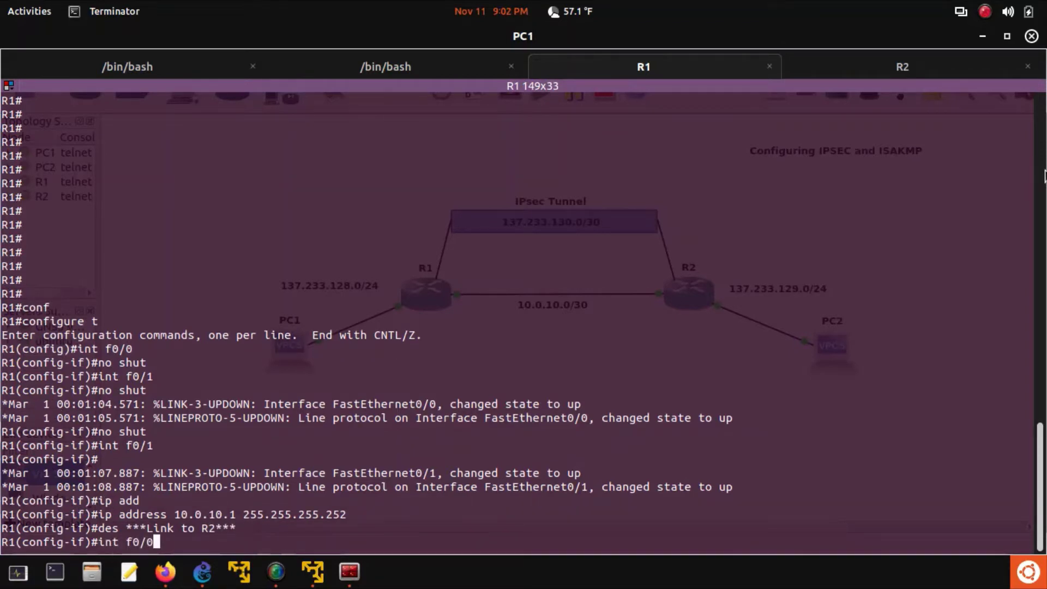
# Give f0/0 address 137.233.128.254 255.255.255.0 and description '***Link to PC1***', then exit configuration.
pyautogui.press('Return')
pyautogui.write('ip add')
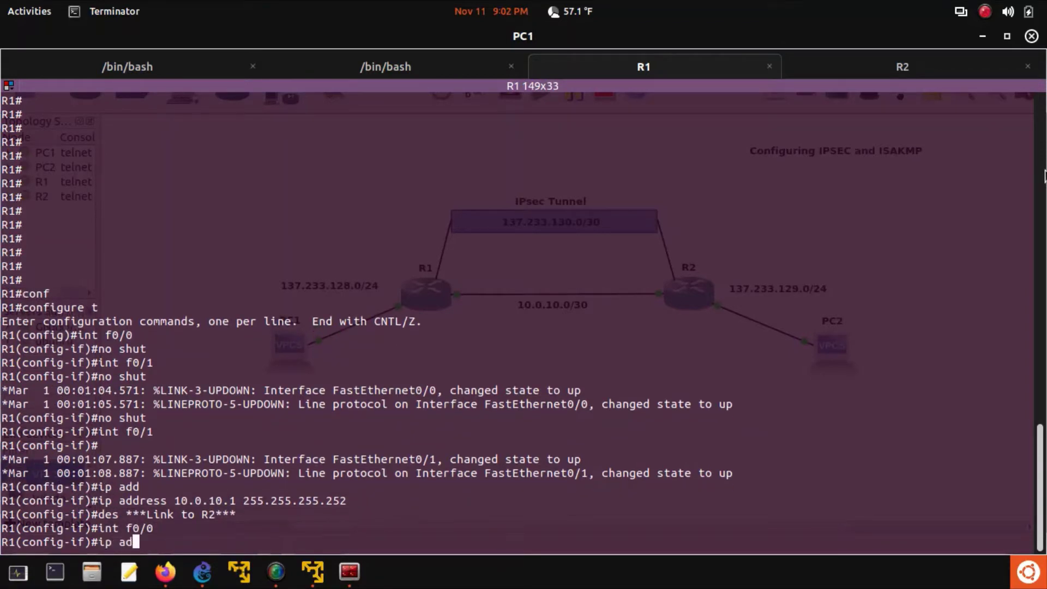
pyautogui.press('Tab')
pyautogui.write('13')
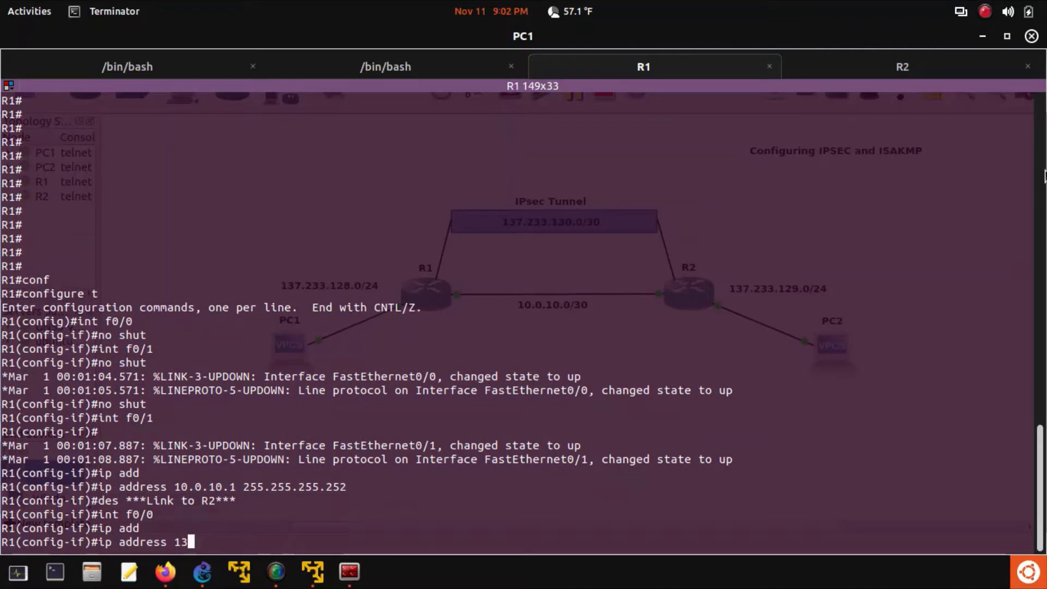
pyautogui.write('7.233')
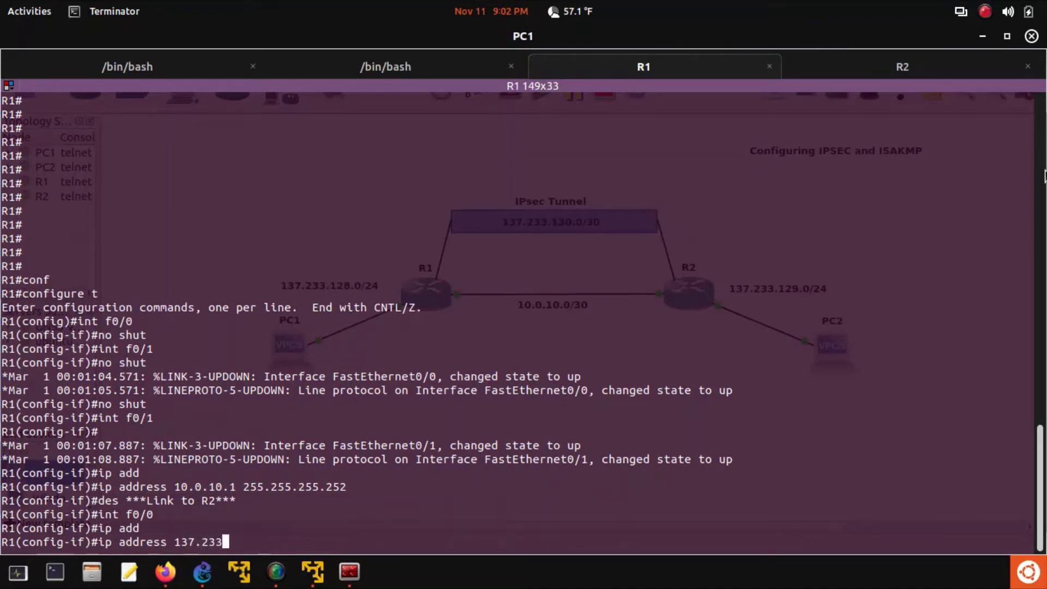
pyautogui.write('.128.254 ')
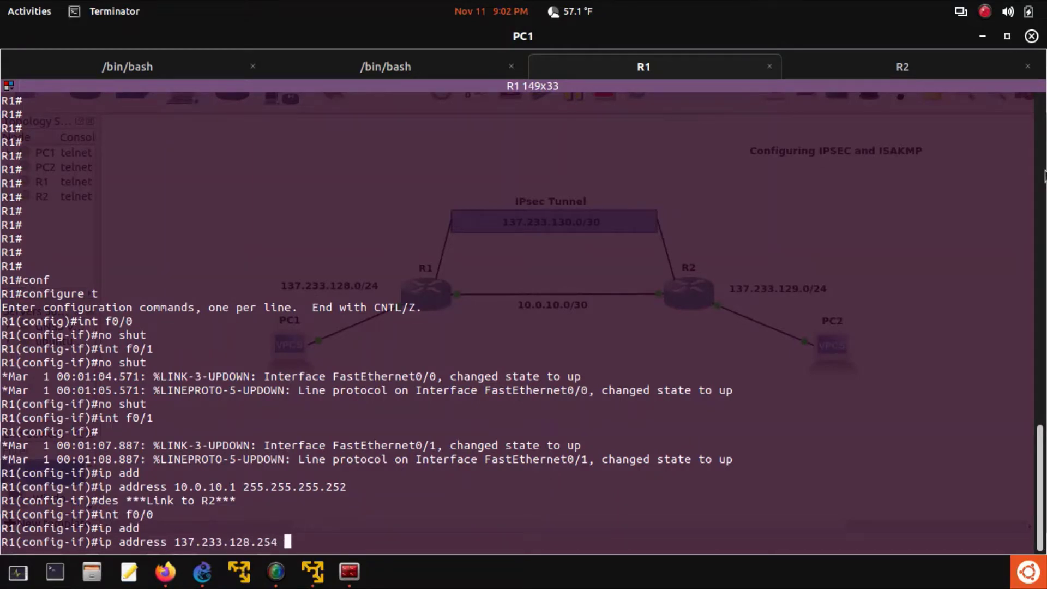
pyautogui.write('255.255.255.0')
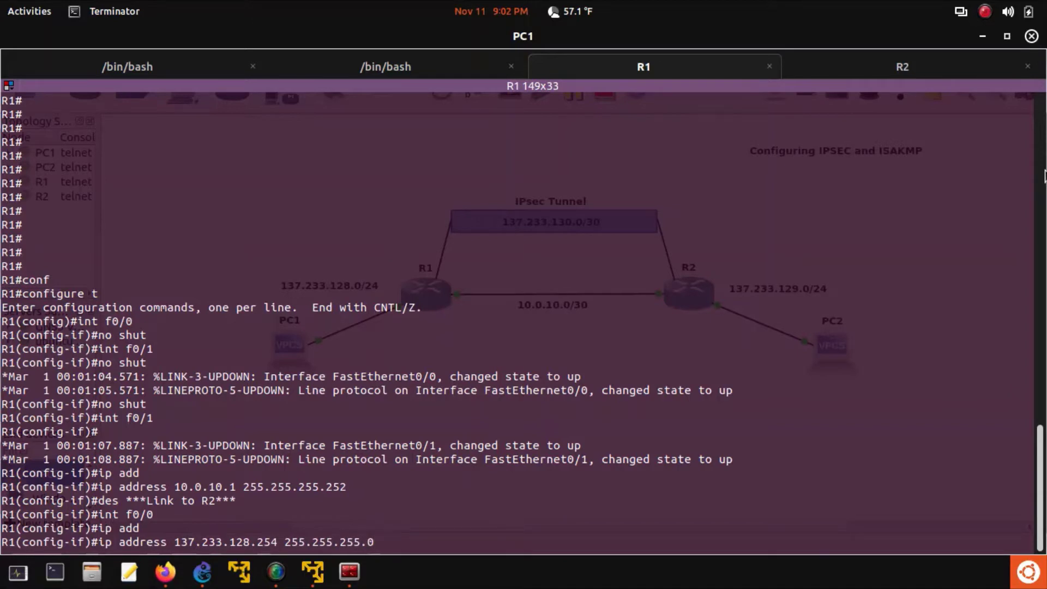
pyautogui.press('Return')
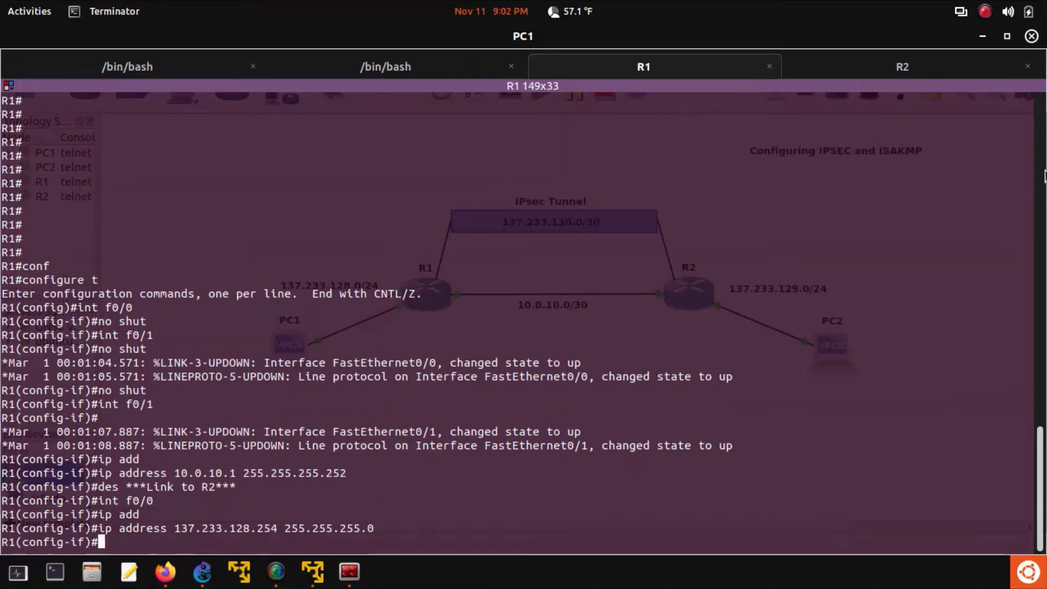
pyautogui.write('des ***Lin')
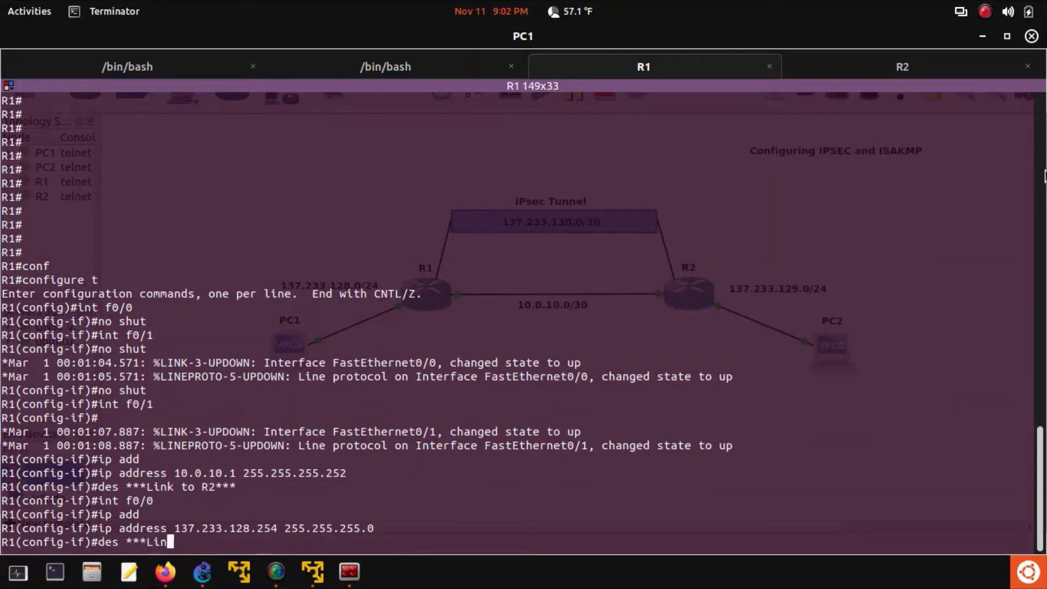
pyautogui.write('k to PC1***')
pyautogui.press('Return')
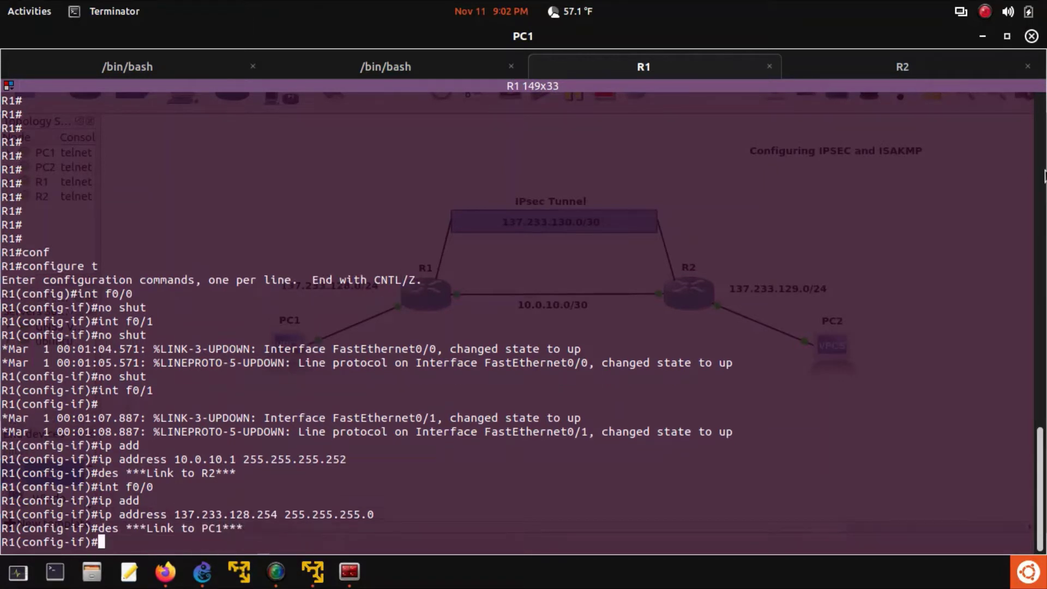
pyautogui.write('end')
pyautogui.press('Return')
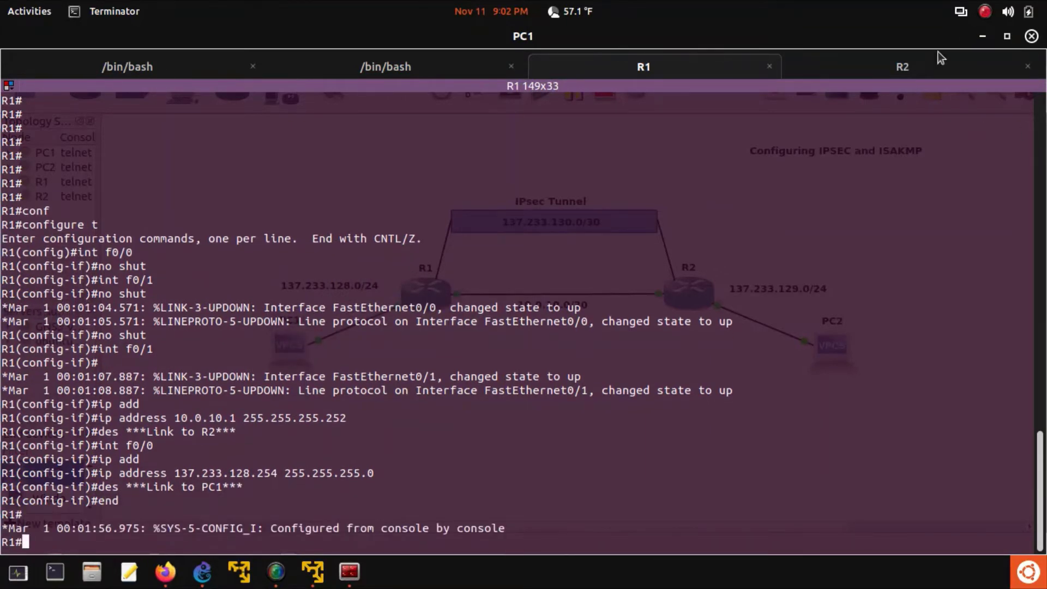
# Switch to the R2 console tab and get a fresh R2# prompt.
pyautogui.click(905, 67)
pyautogui.press('Return')
pyautogui.press('Return')
pyautogui.press('Return')
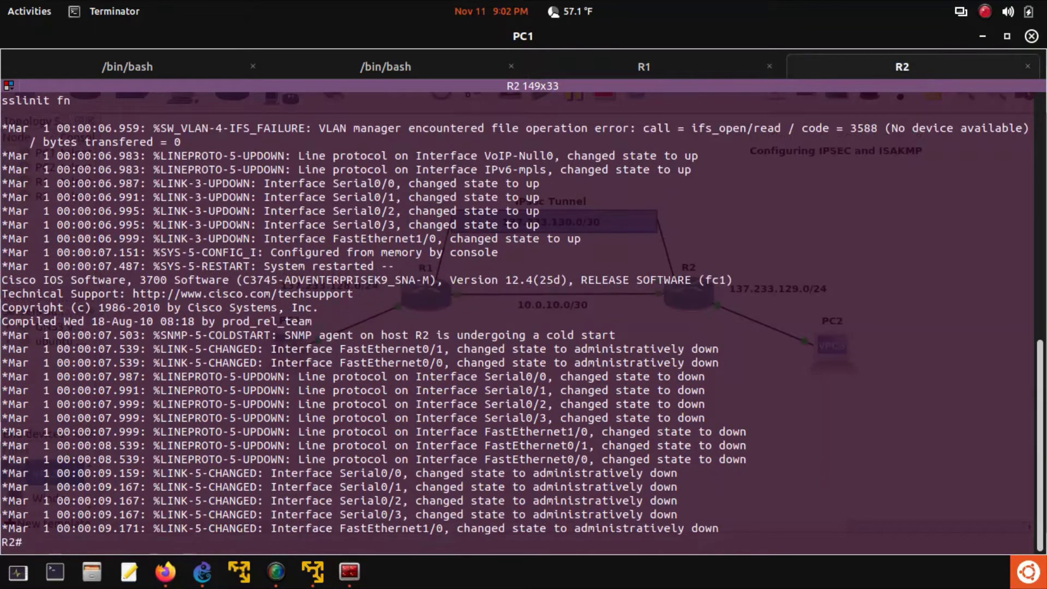
pyautogui.press('Return')
pyautogui.press('Return')
pyautogui.press('Return')
pyautogui.press('Return')
pyautogui.press('Return')
pyautogui.press('Return')
pyautogui.press('Return')
pyautogui.press('Return')
pyautogui.press('Return')
pyautogui.press('Return')
pyautogui.press('Return')
pyautogui.press('Return')
pyautogui.press('Return')
pyautogui.press('Return')
pyautogui.press('Return')
pyautogui.press('Return')
pyautogui.press('Return')
pyautogui.press('Return')
pyautogui.press('Return')
pyautogui.press('Return')
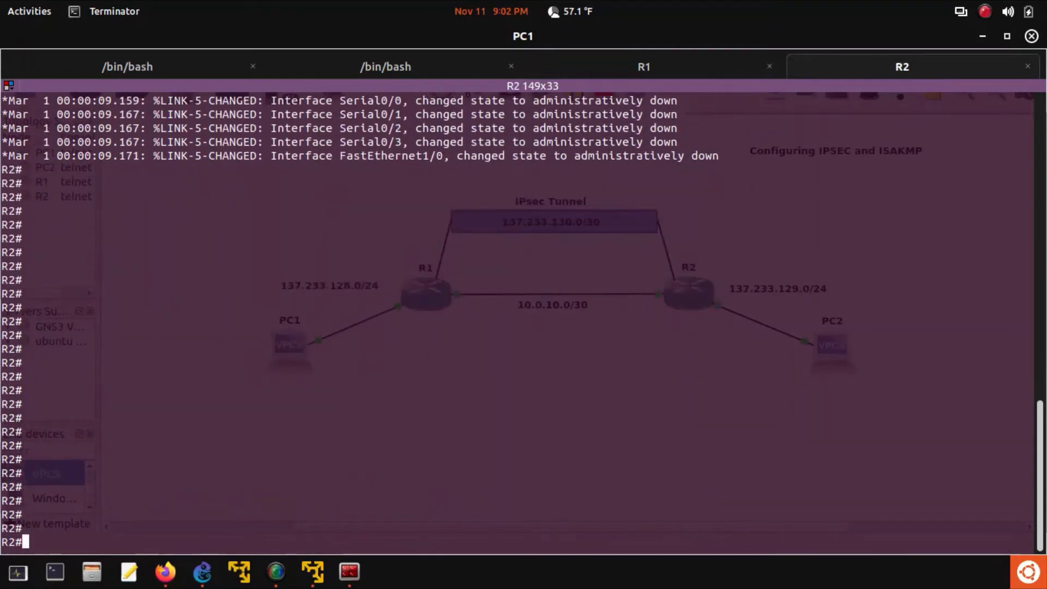
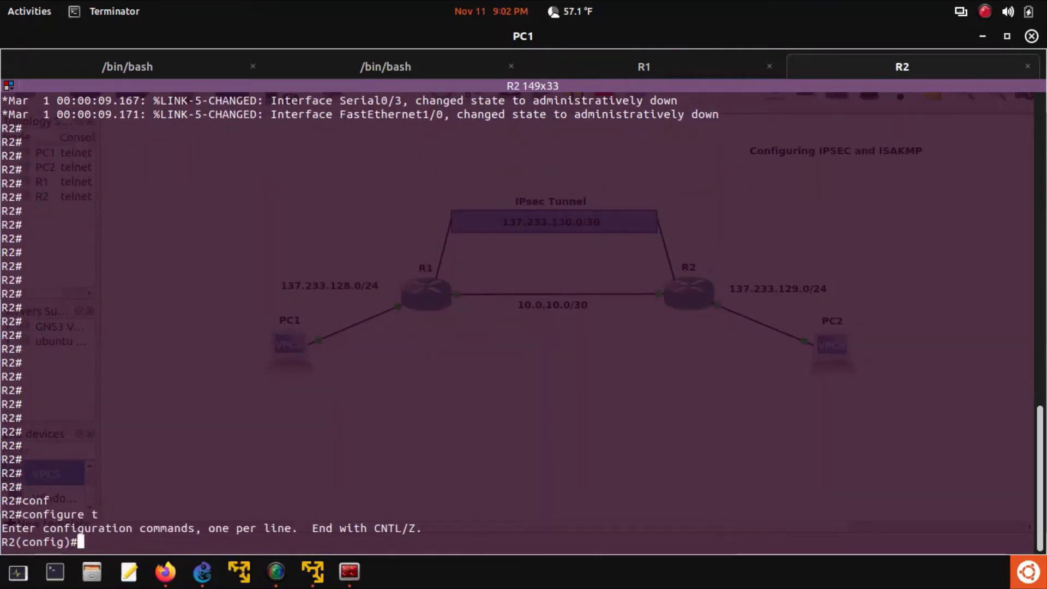
# Bring up R2's FastEthernet0/0 and FastEthernet0/1 interfaces with 'no shut'.
pyautogui.write('int f0/0')
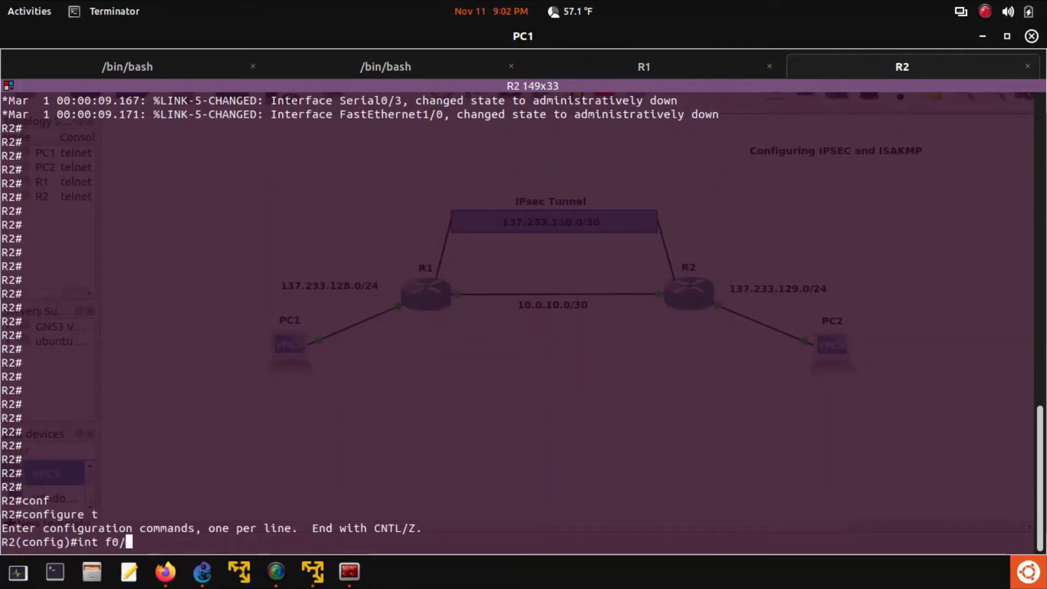
pyautogui.press('Return')
pyautogui.write('no shut')
pyautogui.press('Return')
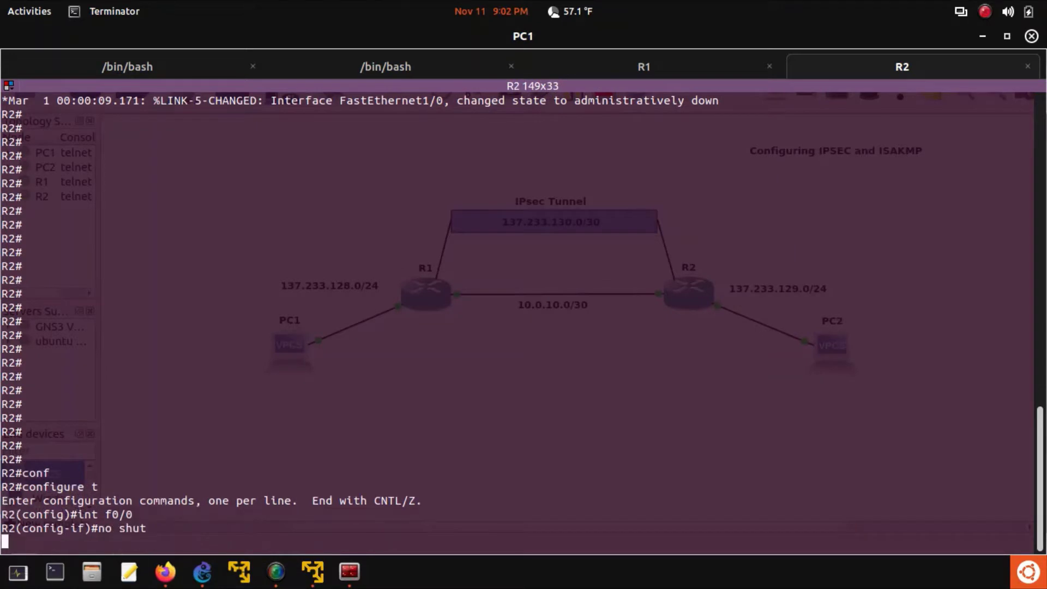
pyautogui.press('Up')
pyautogui.press('Up')
pyautogui.press('BackSpace')
pyautogui.write('1')
pyautogui.press('Return')
pyautogui.press('Up')
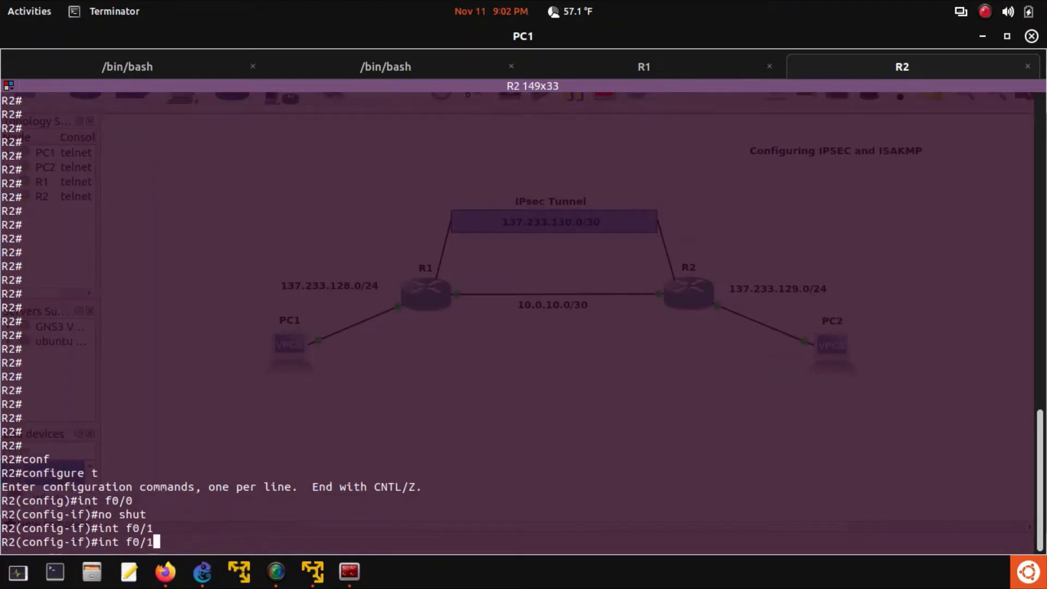
pyautogui.press('Up')
pyautogui.press('Return')
# Address f0/1 as 10.0.10.2 255.255.255.252 with description '***Link to R1***'.
pyautogui.write('i')
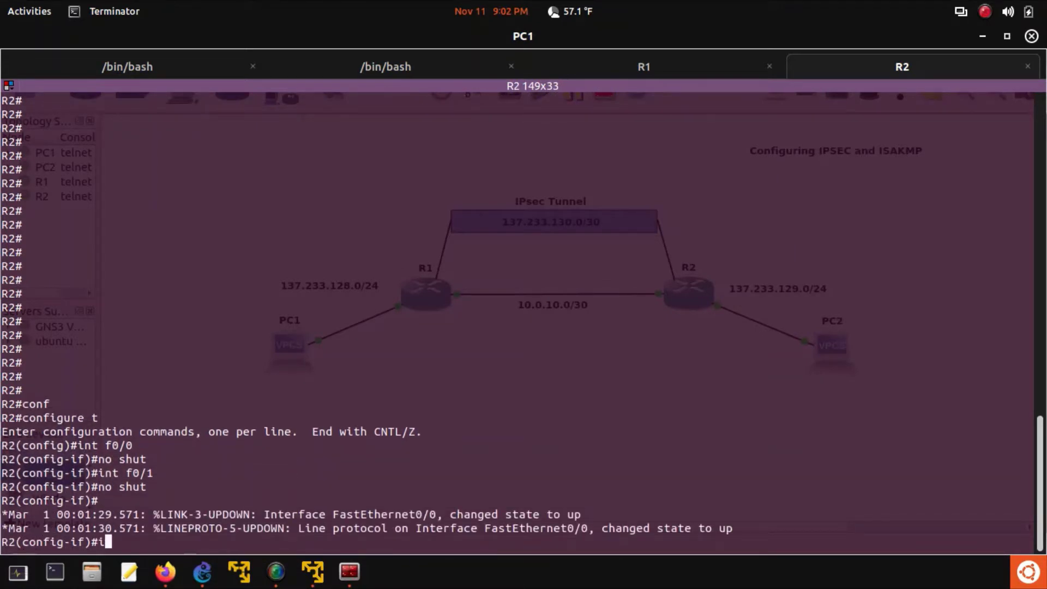
pyautogui.write('p address 10.0.10.2 255.255.255.252')
pyautogui.press('Return')
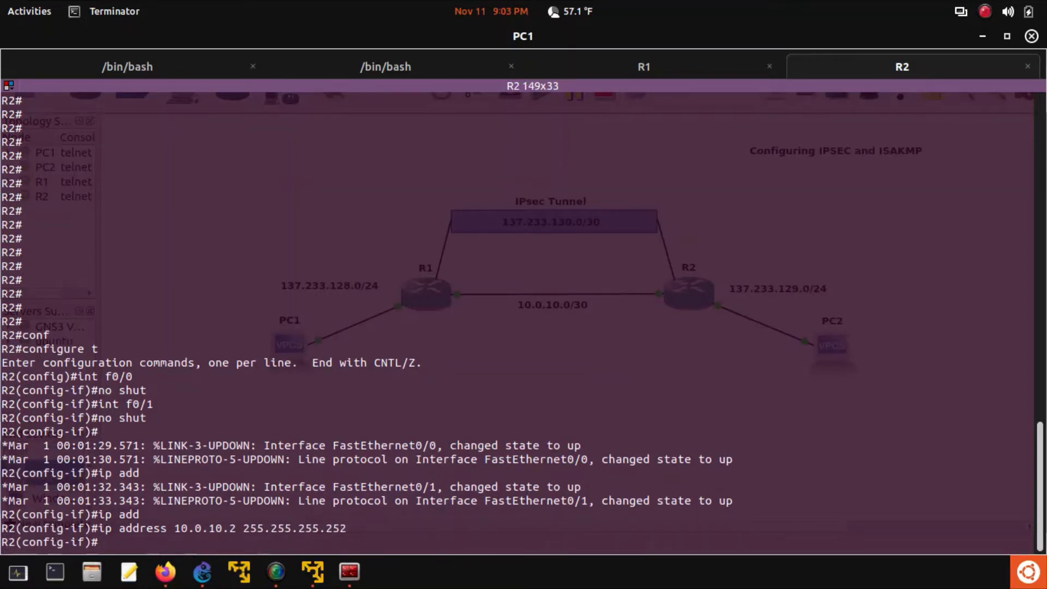
pyautogui.write('des ***Link to ')
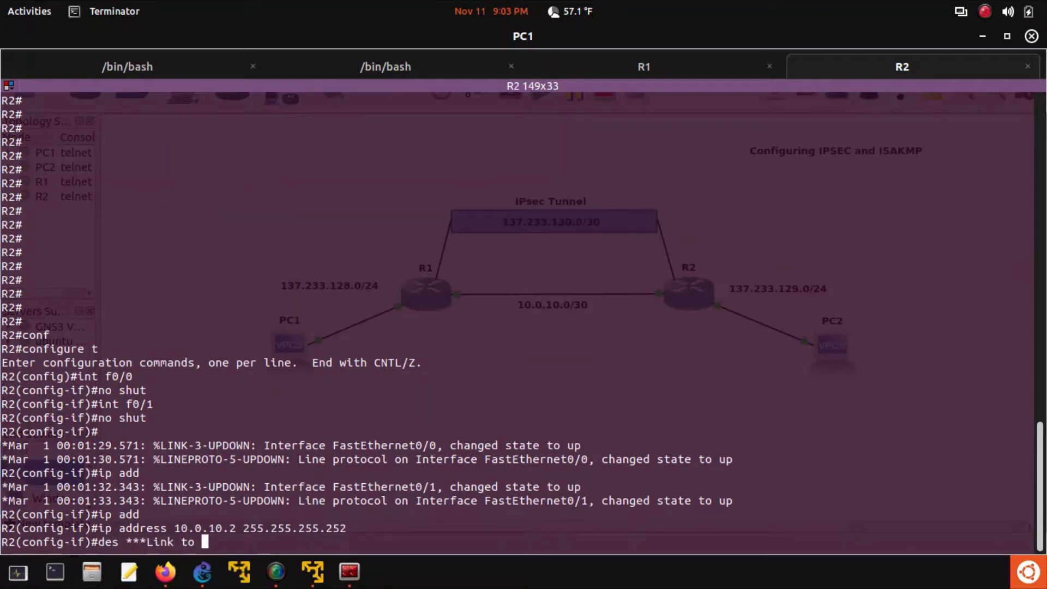
pyautogui.write('R1***')
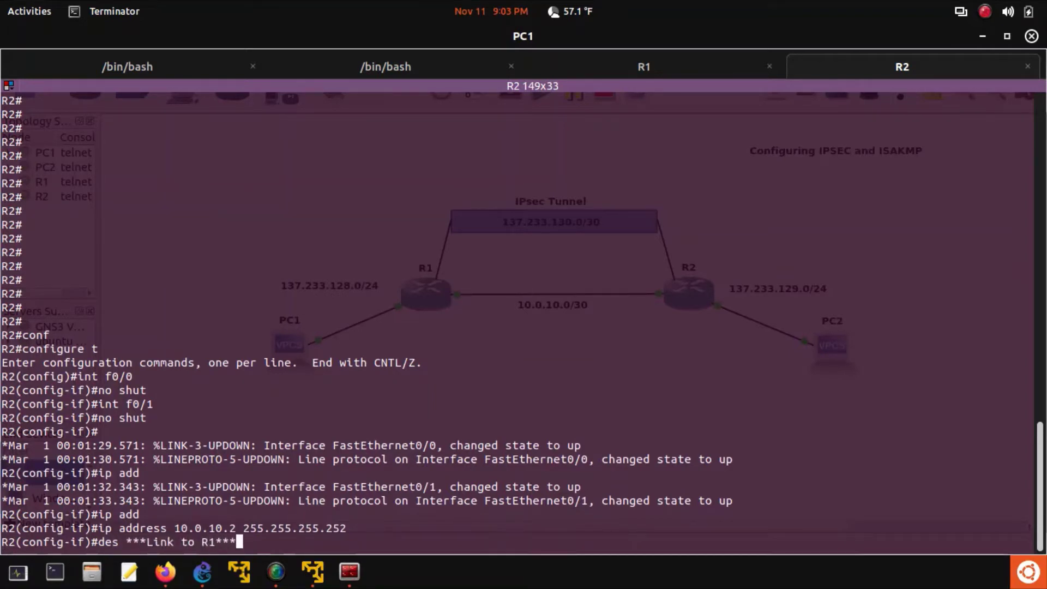
pyautogui.press('Return')
# Address f0/0 as 137.233.129.254 255.255.255.0 with description '***Link to PC2**'.
pyautogui.press('Up')
pyautogui.press('Up')
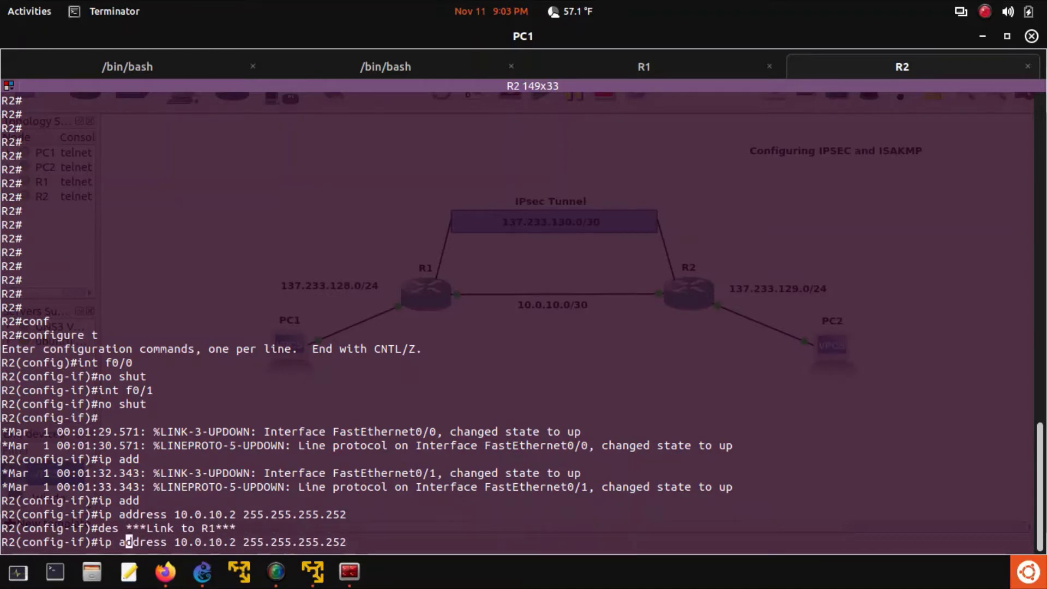
pyautogui.press('Up')
pyautogui.press('Up')
pyautogui.press('Up')
pyautogui.press('Up')
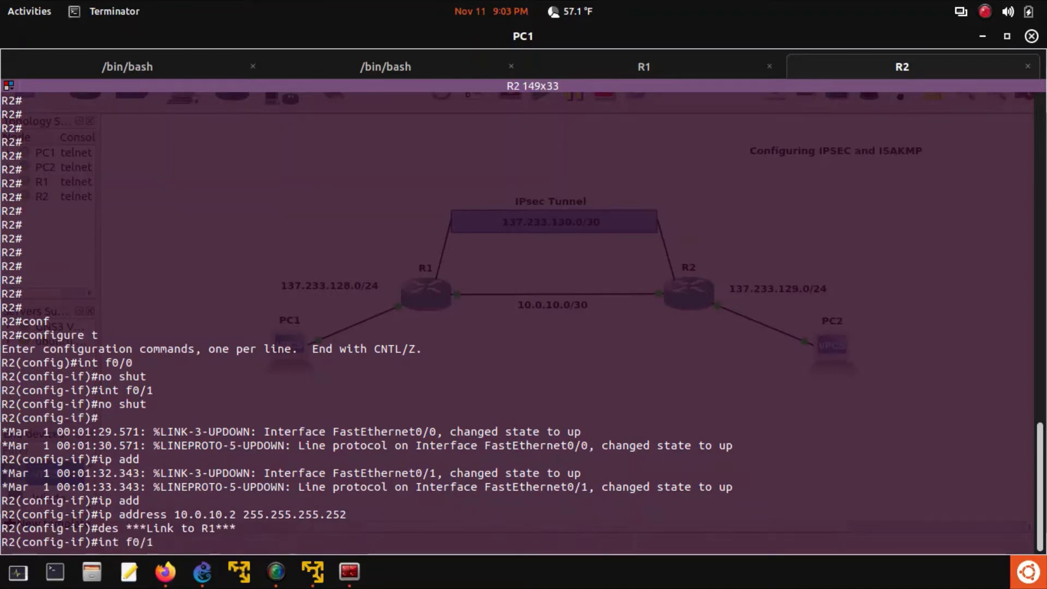
pyautogui.press('Return')
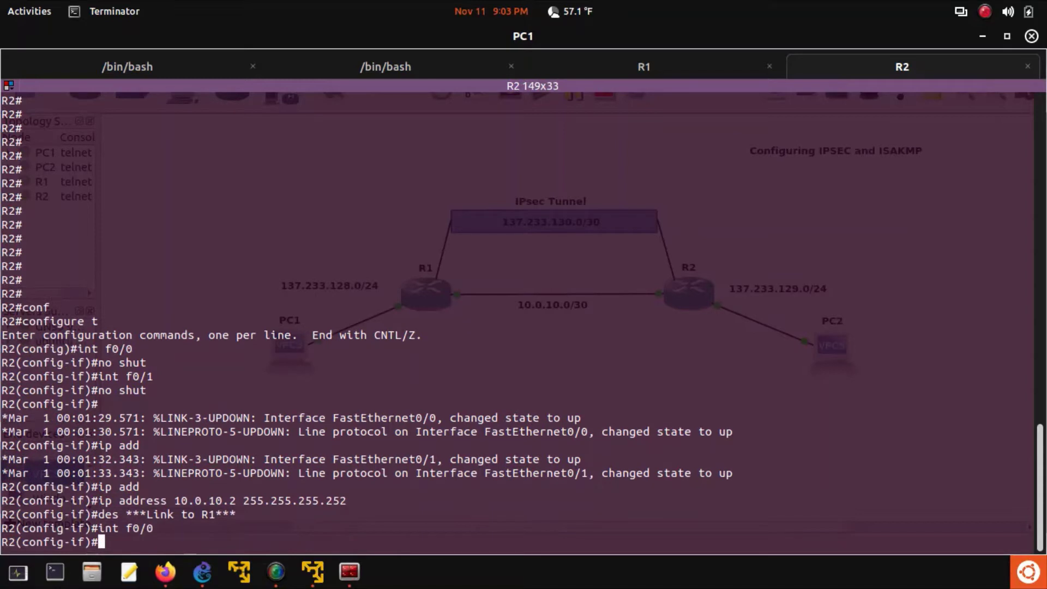
pyautogui.write('ip add')
pyautogui.press('Tab')
pyautogui.write('137.233.1')
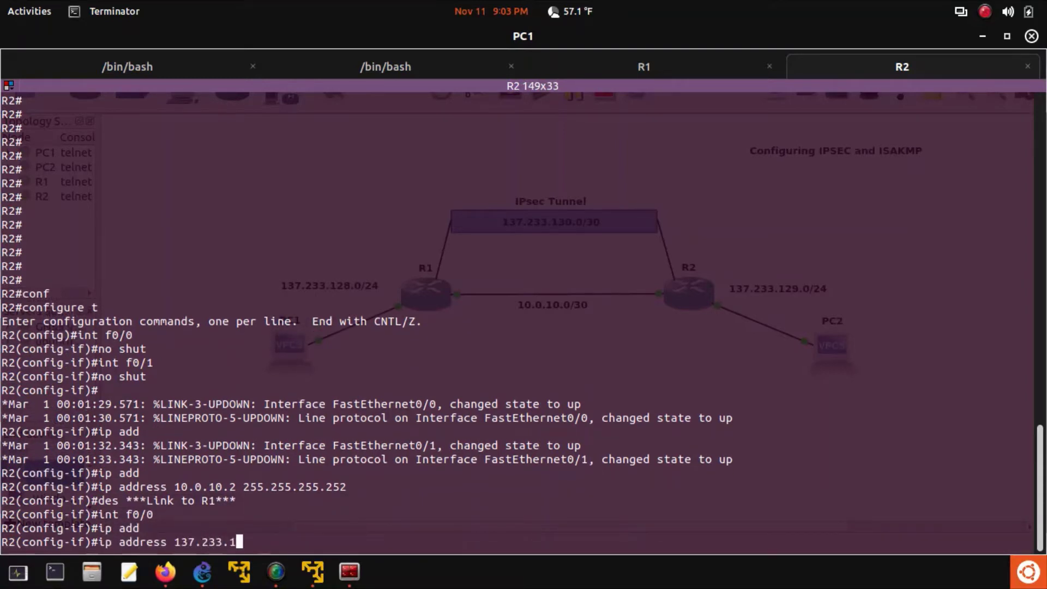
pyautogui.write('29.254 255.255.2')
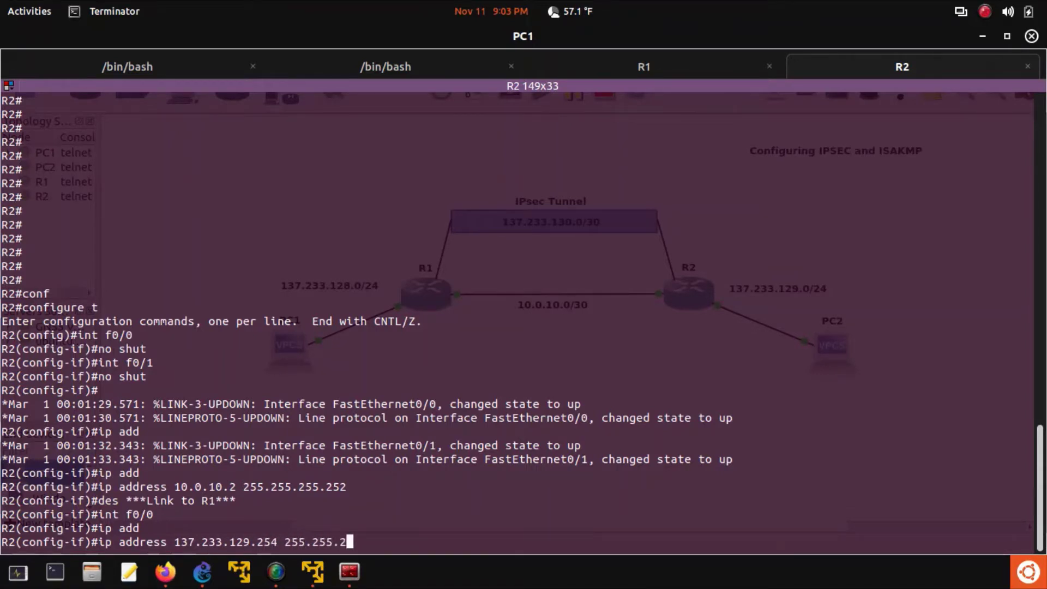
pyautogui.write('55.0')
pyautogui.press('Return')
pyautogui.write('des ***Link to PC2')
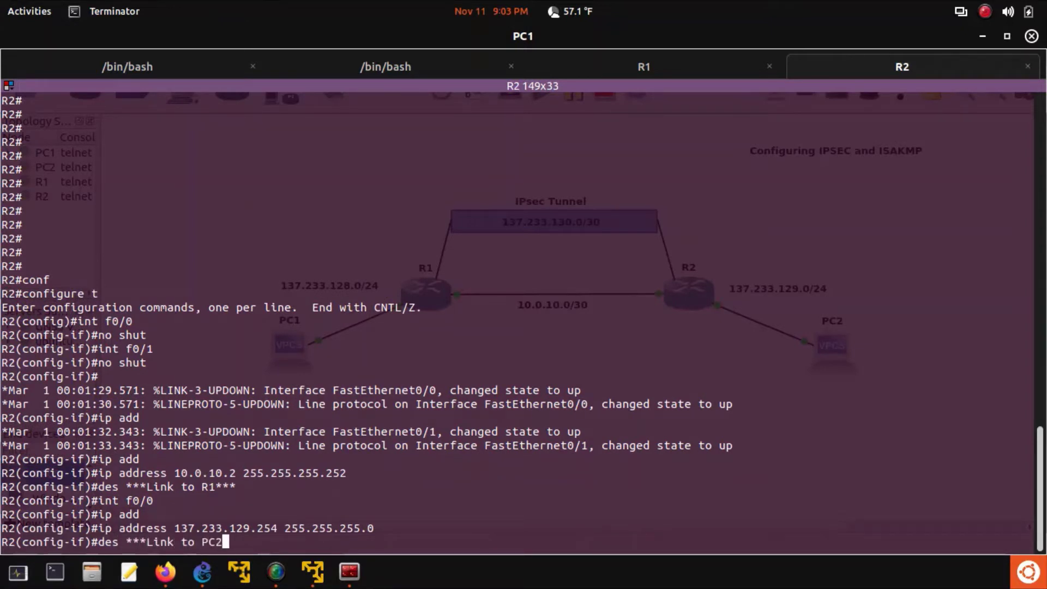
pyautogui.write('**')
pyautogui.press('Return')
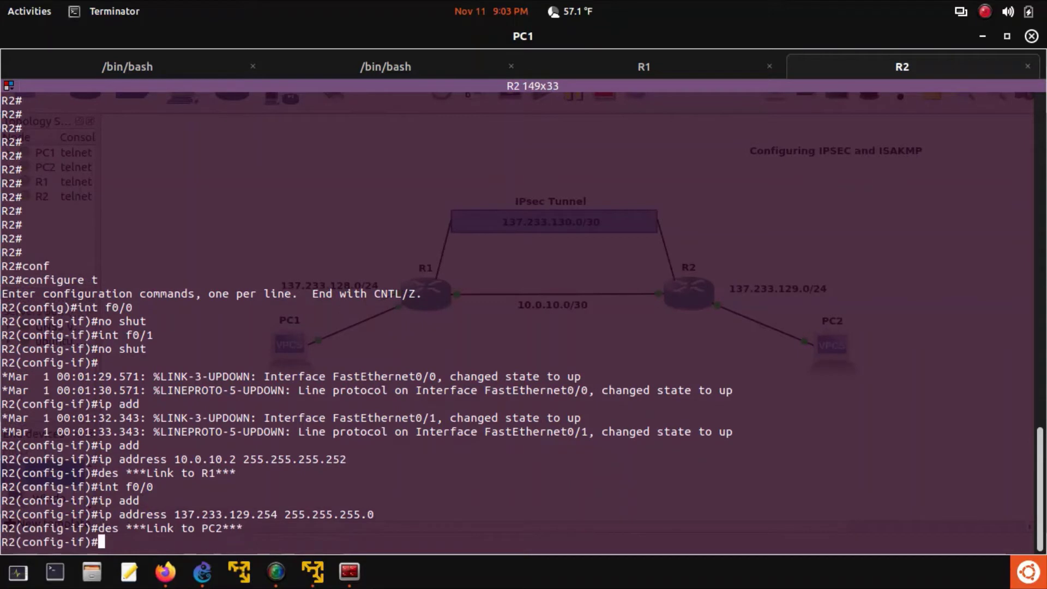
# Leave configuration mode with 'end' and begin typing a ping command.
pyautogui.write('end')
pyautogui.press('Return')
pyautogui.write('ping 137')
pyautogui.press('BackSpace')
# Ping R1's link address 10.0.10.1 from R2's privileged prompt.
pyautogui.write('10')
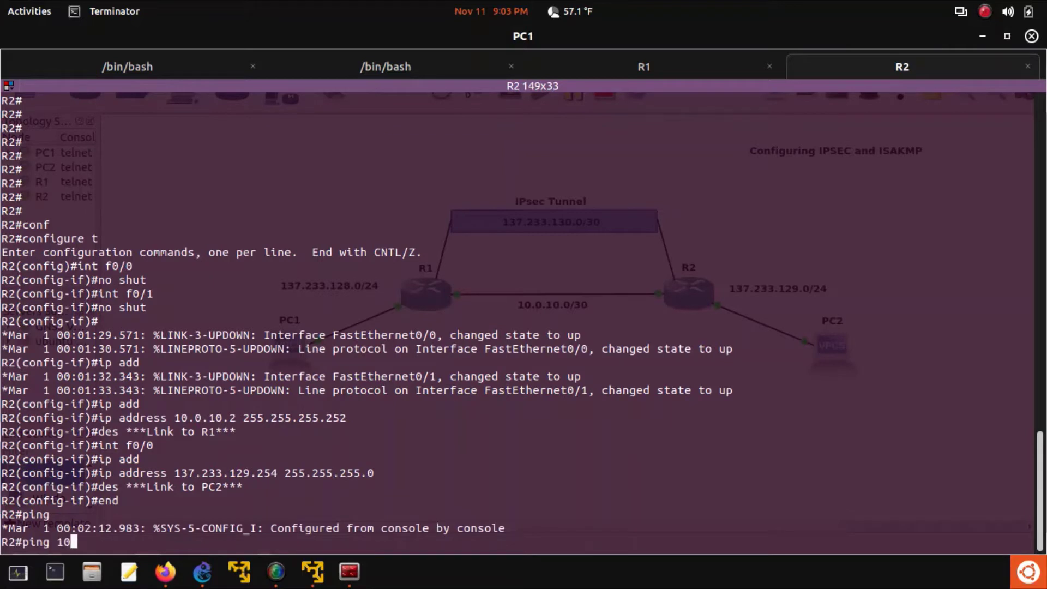
pyautogui.write('.0.10.1')
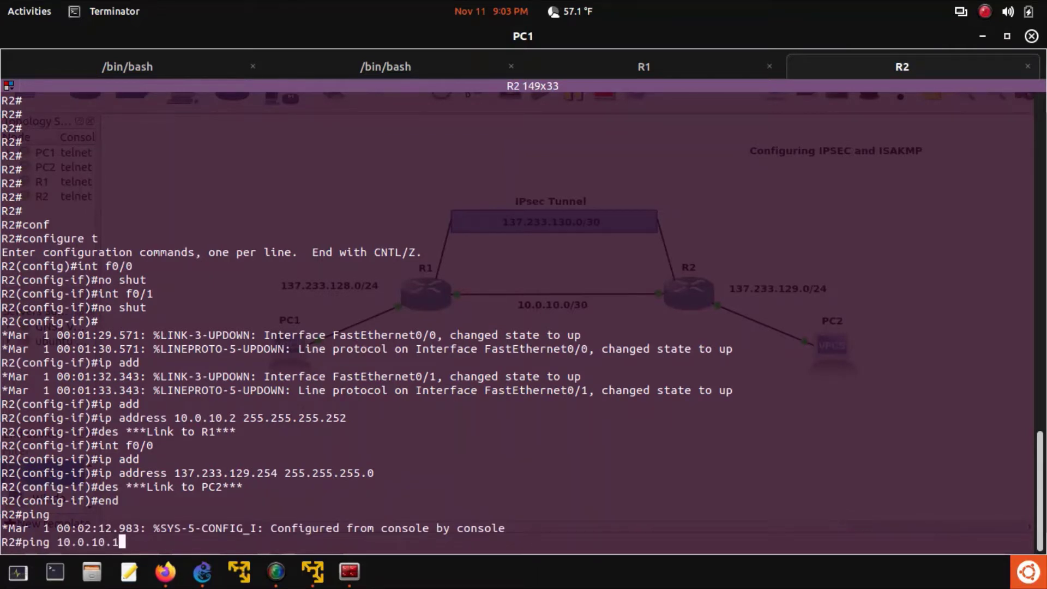
pyautogui.press('Return')
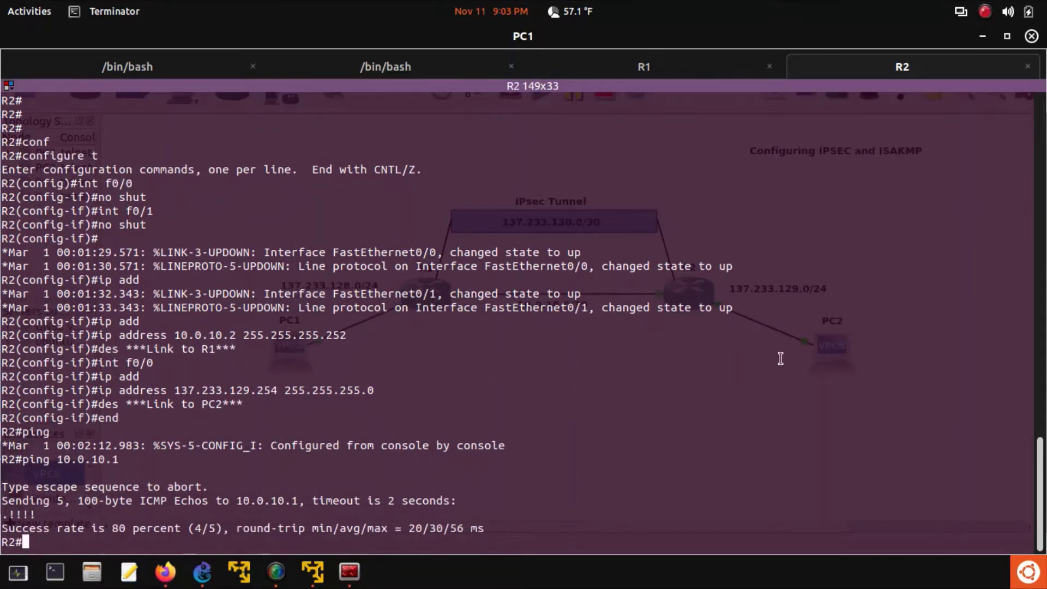
# Display the current IP settings of PC1 and PC2 with 'show'.
pyautogui.click(687, 70)
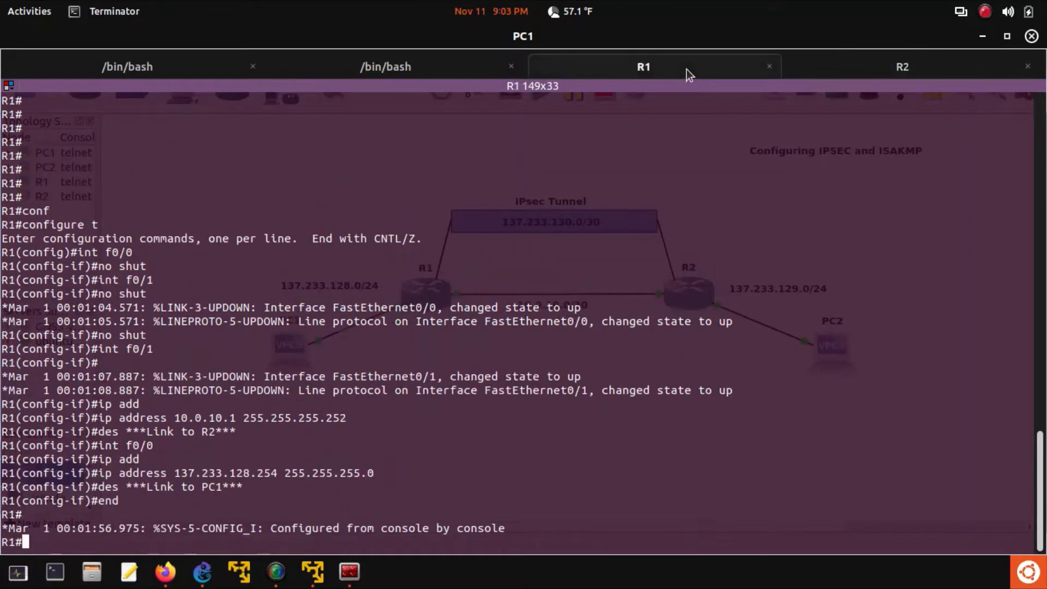
pyautogui.click(141, 57)
pyautogui.write('show')
pyautogui.press('Return')
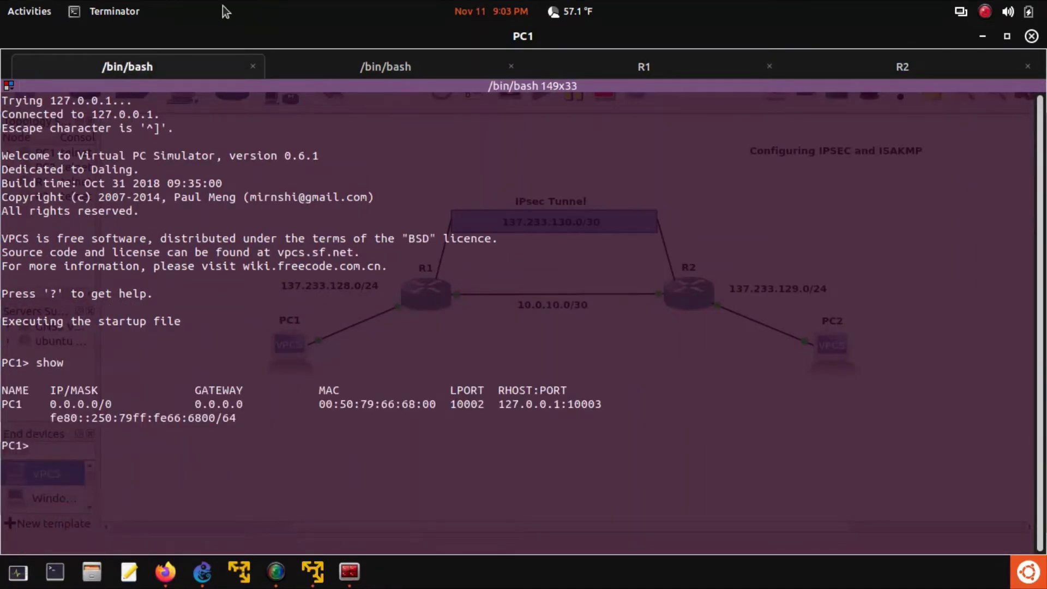
pyautogui.click(334, 60)
pyautogui.write('show')
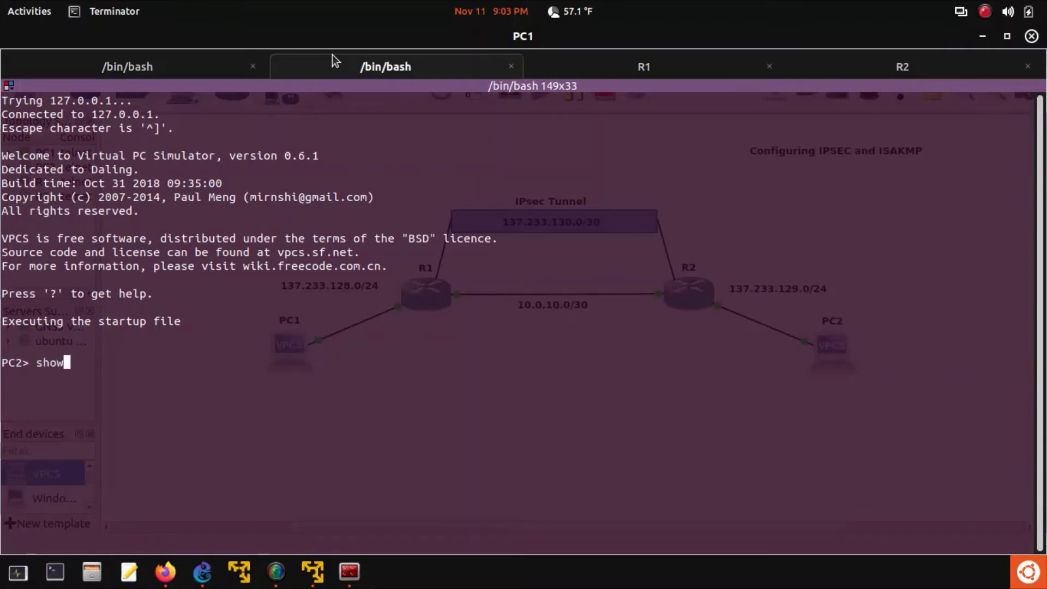
pyautogui.press('Return')
# Assign PC1 137.233.128.1 255.255.255.0 with gateway 137.233.128.254.
pyautogui.click(175, 65)
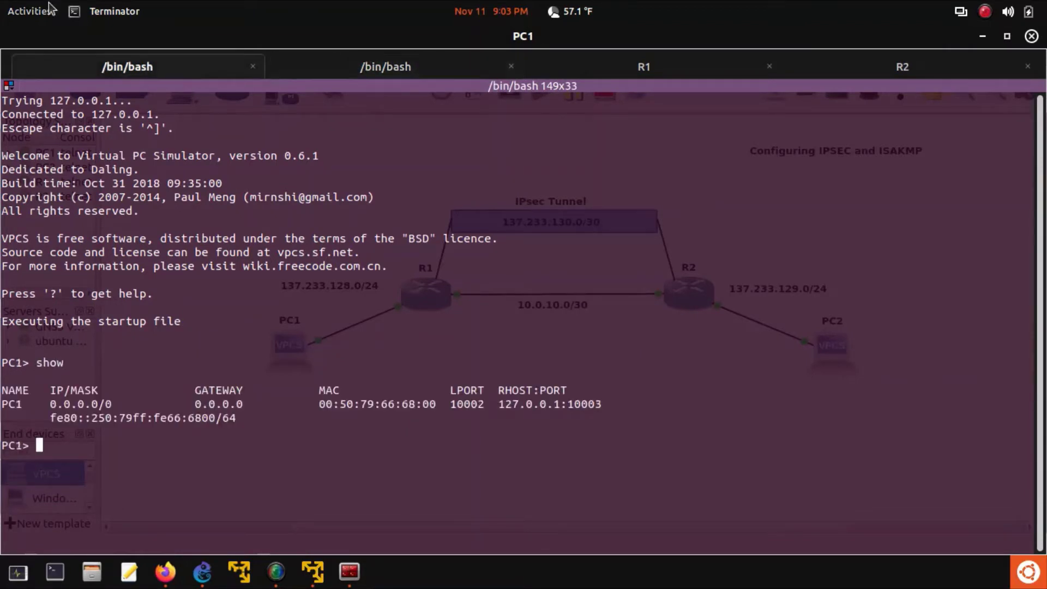
pyautogui.write('ip 137.233.128.1 255.255')
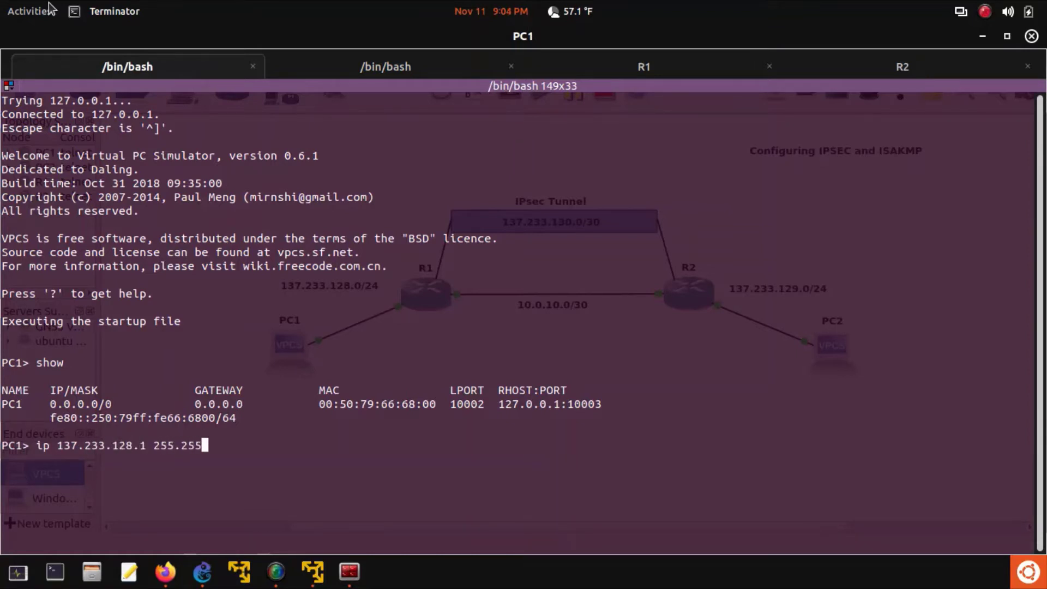
pyautogui.write('.255.0 137.233.128.25')
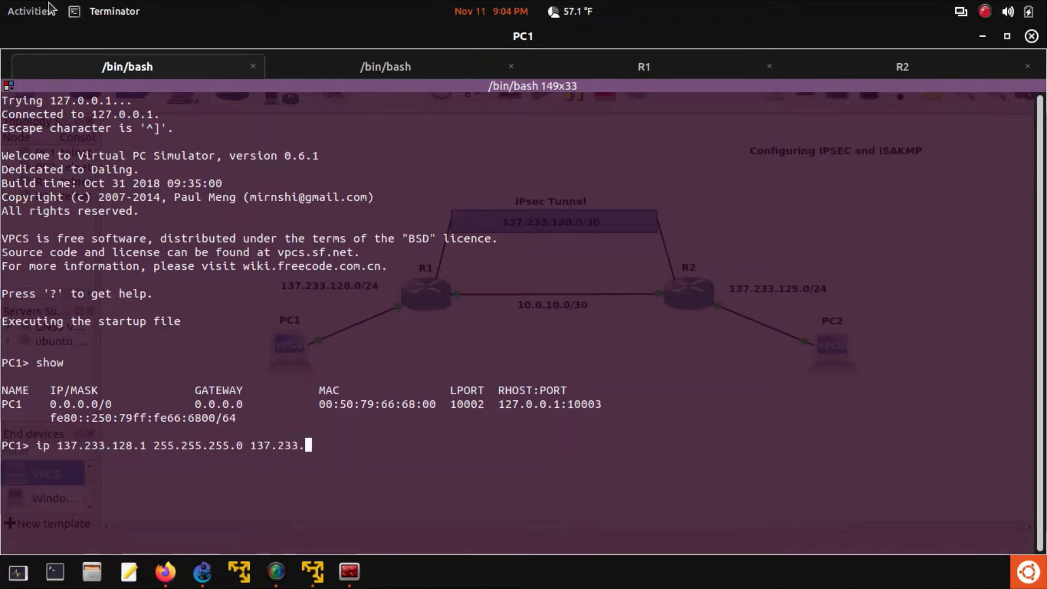
pyautogui.write('4')
pyautogui.press('Return')
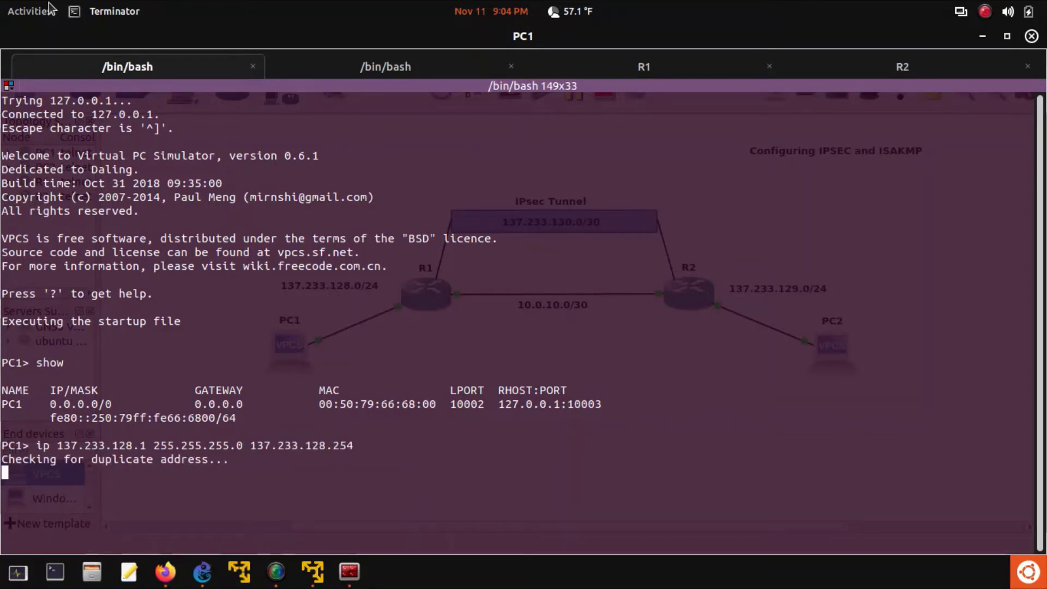
# Assign PC2 137.233.129.1 255.255.255.0 with gateway 137.233.129.254, then return to PC1.
pyautogui.click(417, 61)
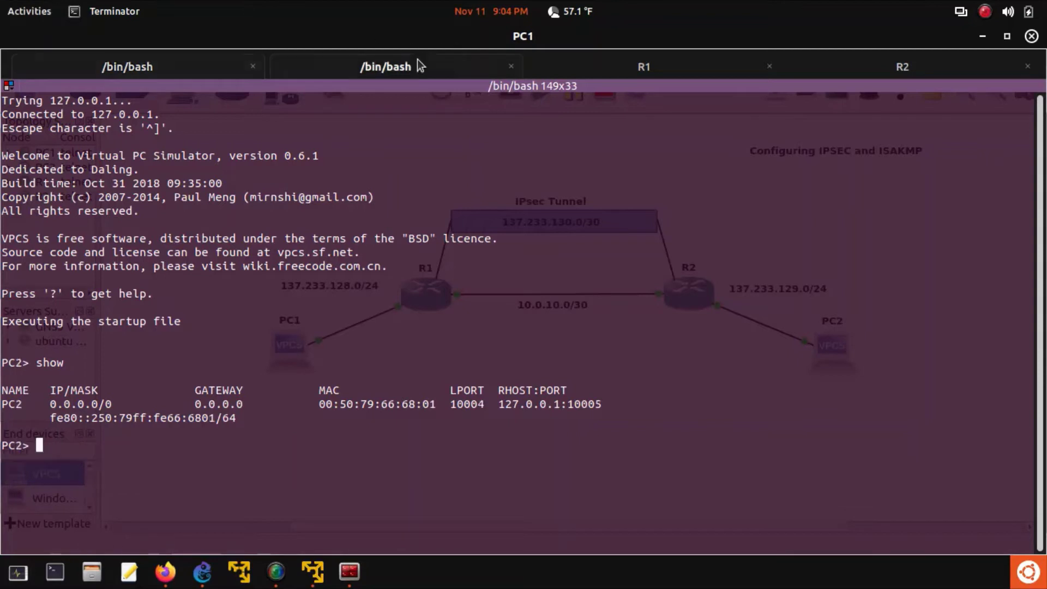
pyautogui.write('ip ')
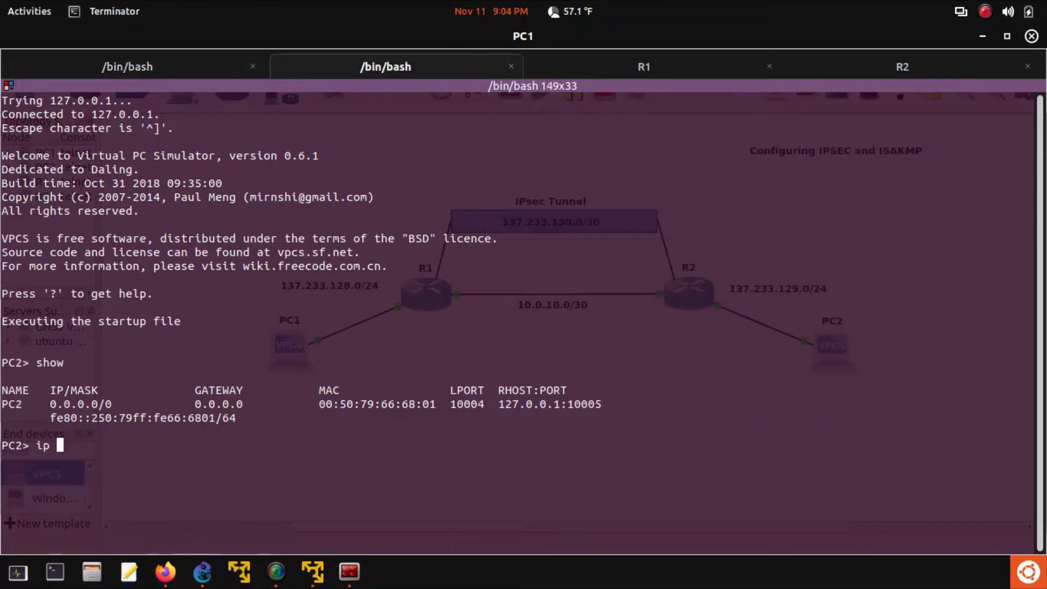
pyautogui.write('137.233.12')
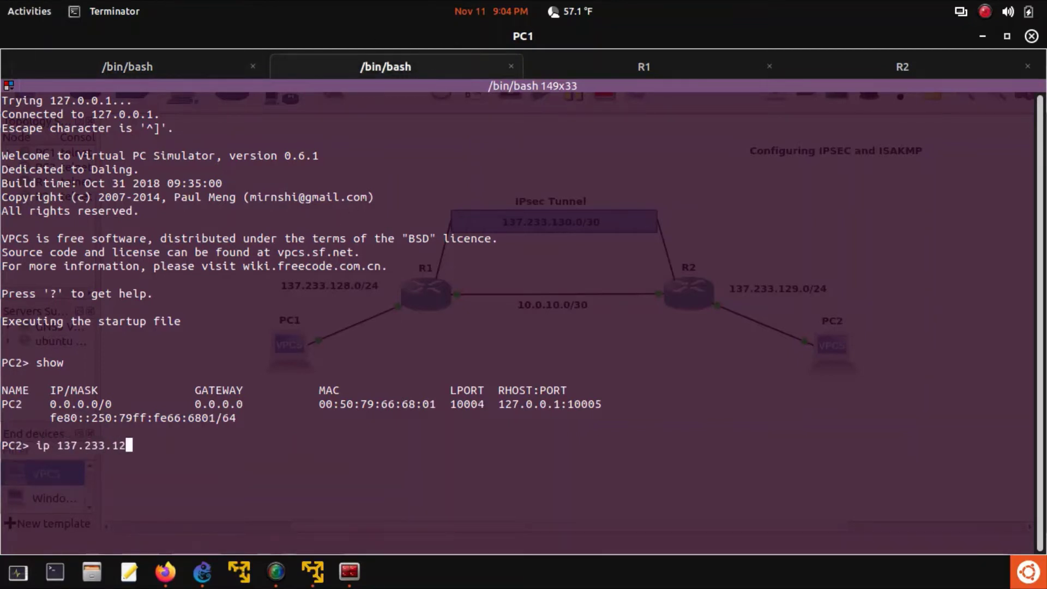
pyautogui.write('9.1 255.255.255.0')
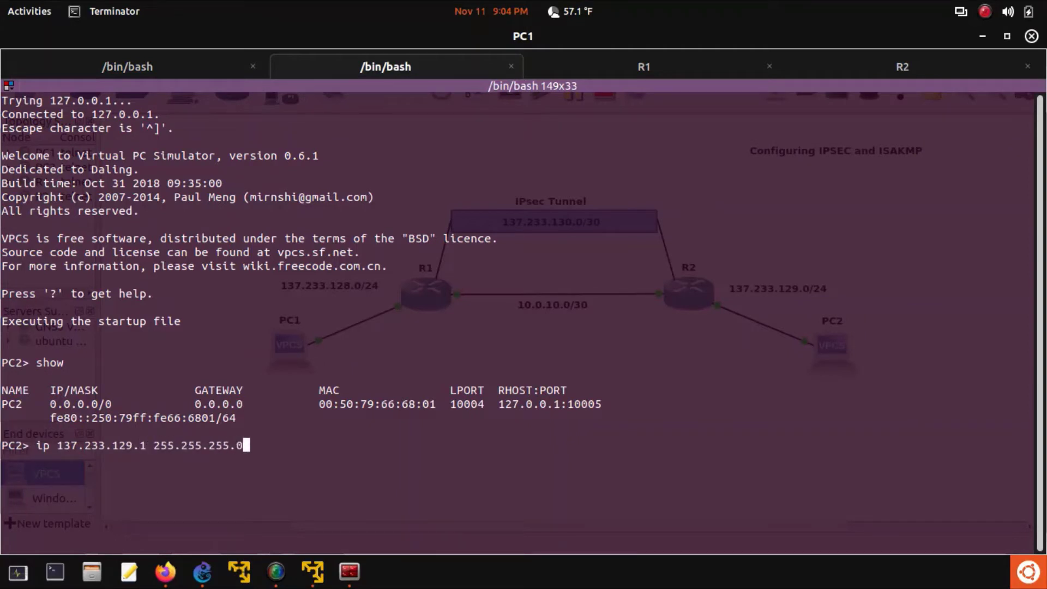
pyautogui.write(' 137.233.129.254')
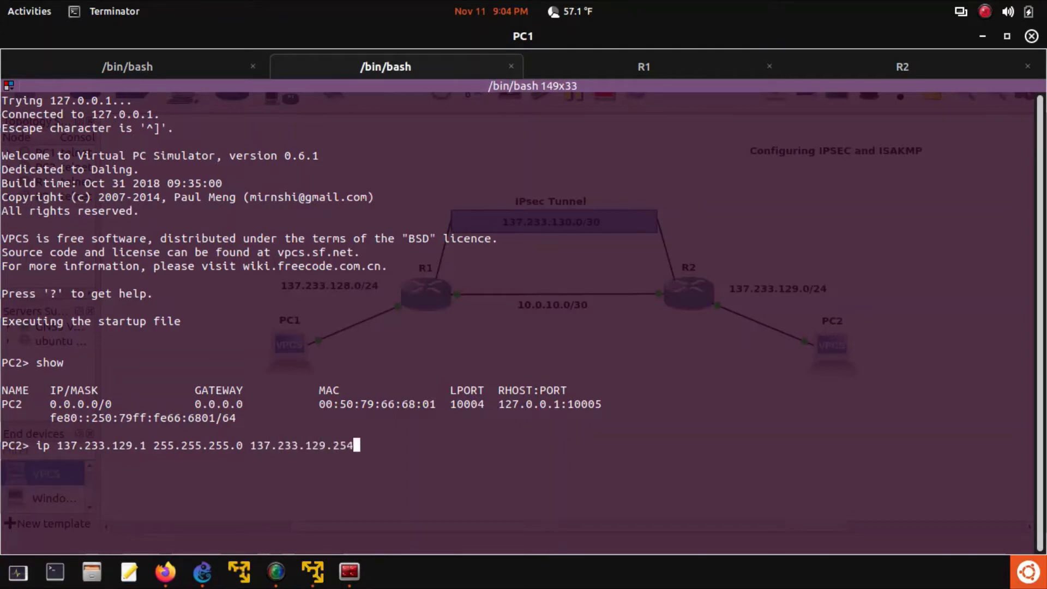
pyautogui.press('Return')
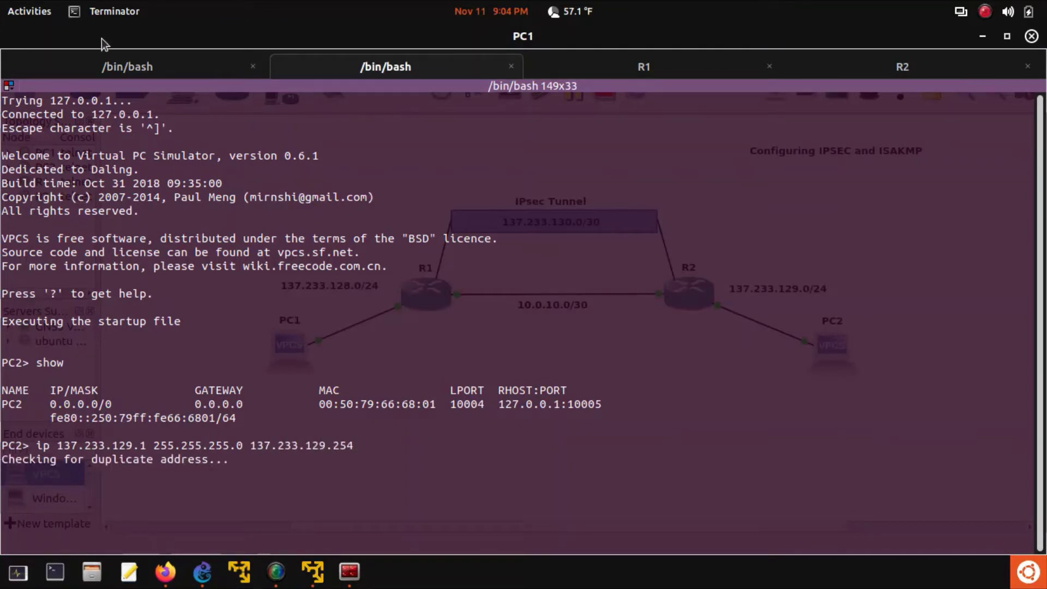
pyautogui.hotkey('ctrl', 'pageup')
pyautogui.write('pin')
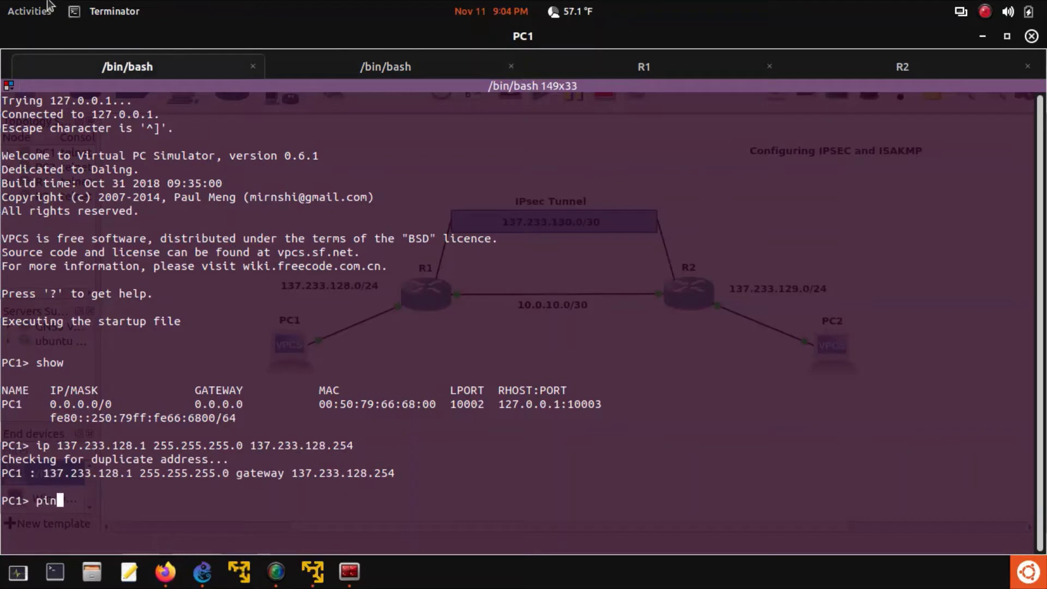
pyautogui.write('g 137.233.128.254')
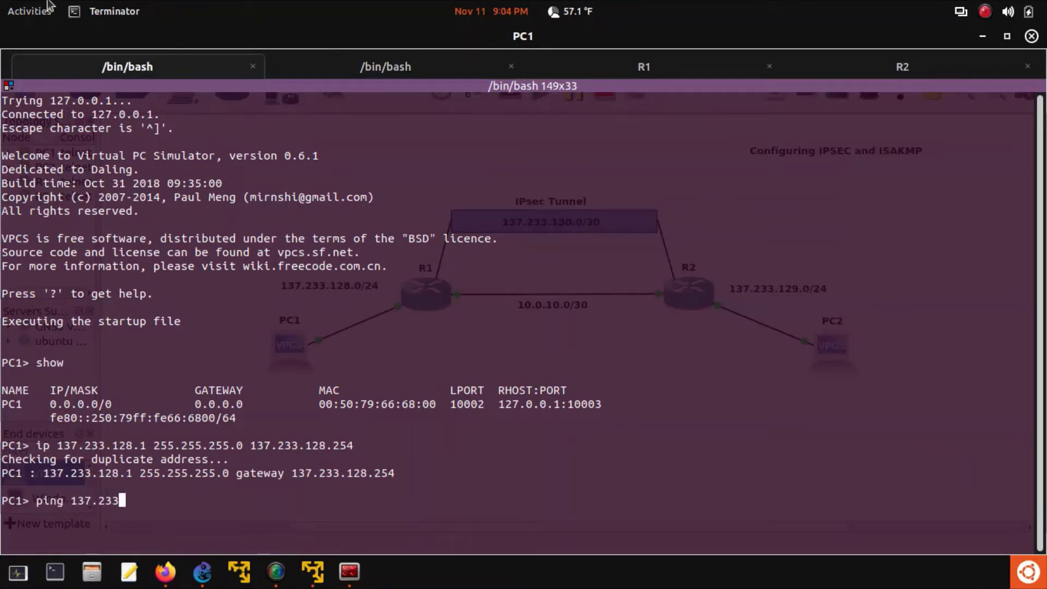
# From PC1, ping gateway 137.233.128.254 and R1's 10.0.10.1, stopping each with Ctrl+C.
pyautogui.press('Return')
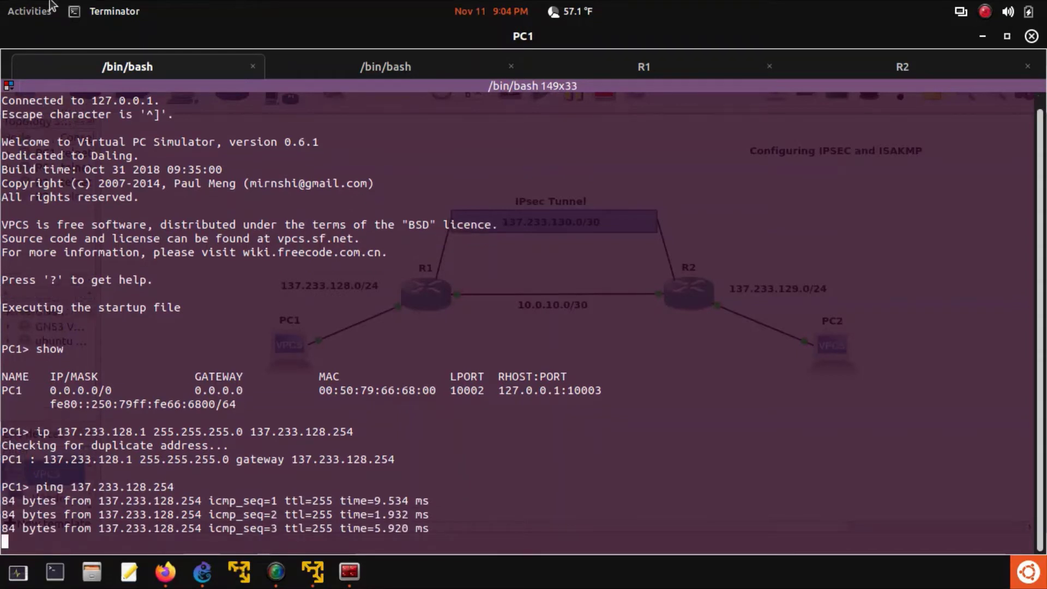
pyautogui.hotkey('ctrl', 'c')
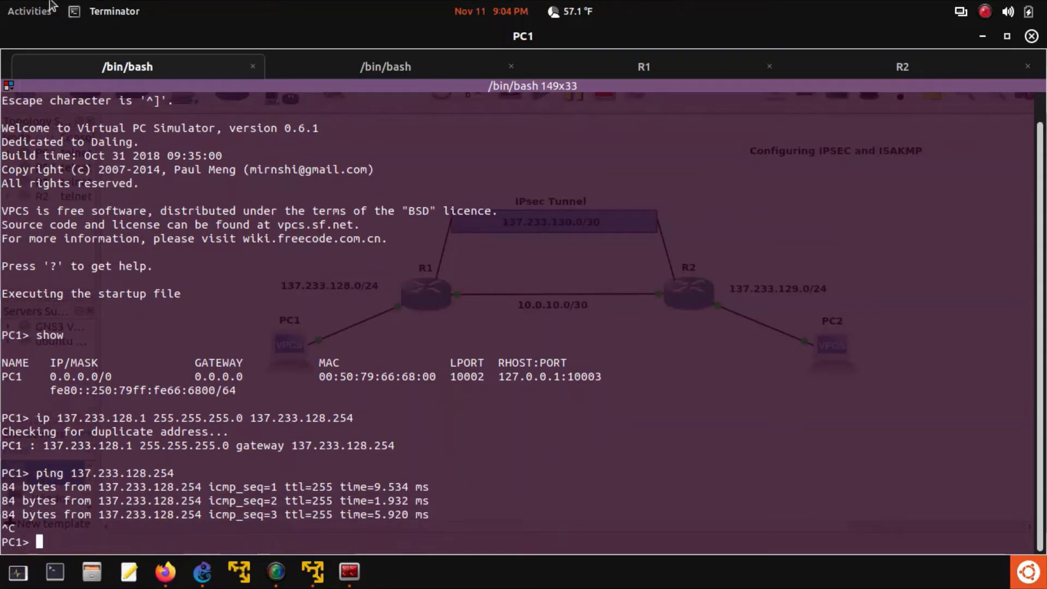
pyautogui.press('Up')
pyautogui.press('BackSpace')
pyautogui.press('BackSpace')
pyautogui.press('BackSpace')
pyautogui.press('BackSpace')
pyautogui.press('BackSpace')
pyautogui.press('BackSpace')
pyautogui.press('BackSpace')
pyautogui.press('BackSpace')
pyautogui.press('BackSpace')
pyautogui.press('BackSpace')
pyautogui.press('BackSpace')
pyautogui.press('BackSpace')
pyautogui.press('BackSpace')
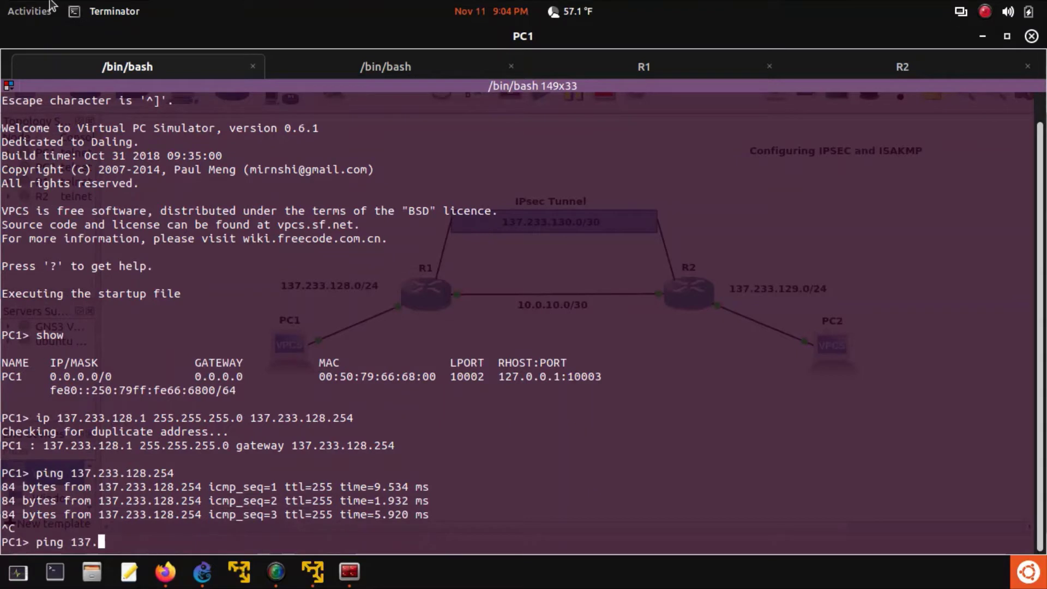
pyautogui.press('BackSpace')
pyautogui.press('BackSpace')
pyautogui.write('10.0.10.1')
pyautogui.press('Return')
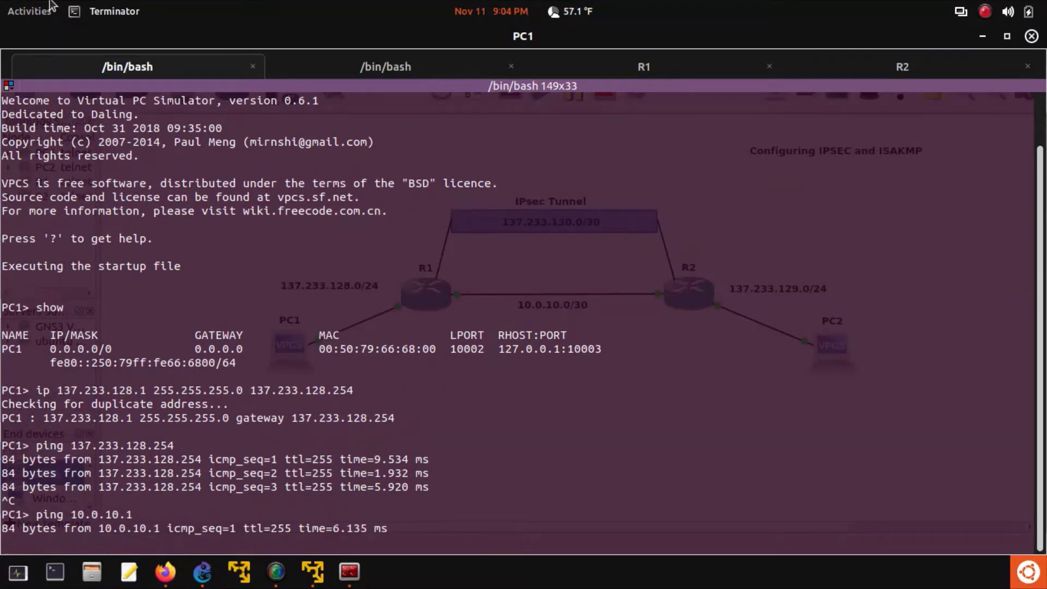
pyautogui.hotkey('ctrl', 'c')
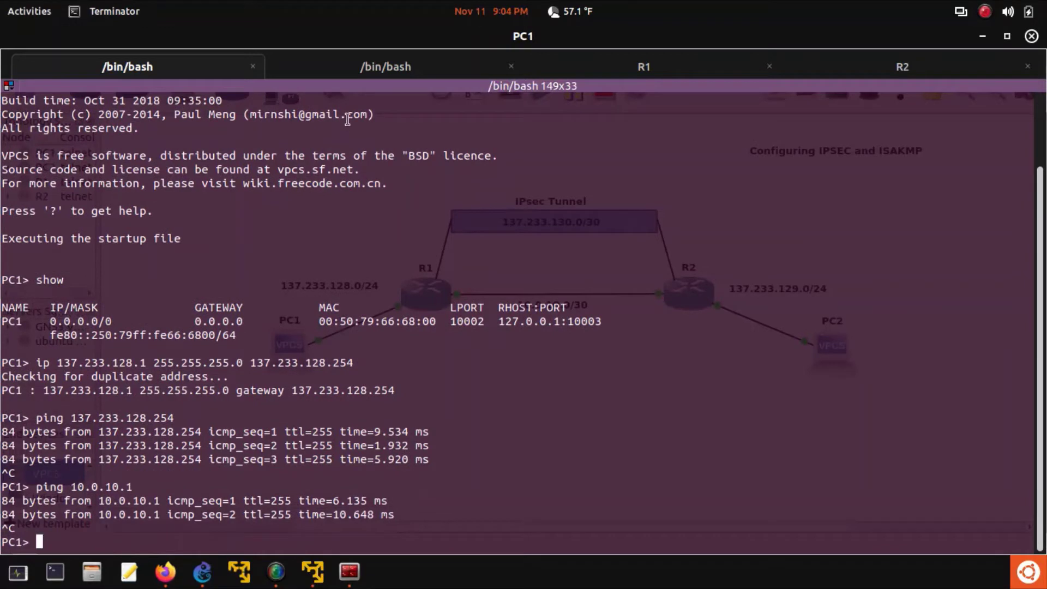
pyautogui.click(362, 68)
# From PC2, ping gateway 137.233.129.254 and R2's link address 10.0.10.2.
pyautogui.write('ping')
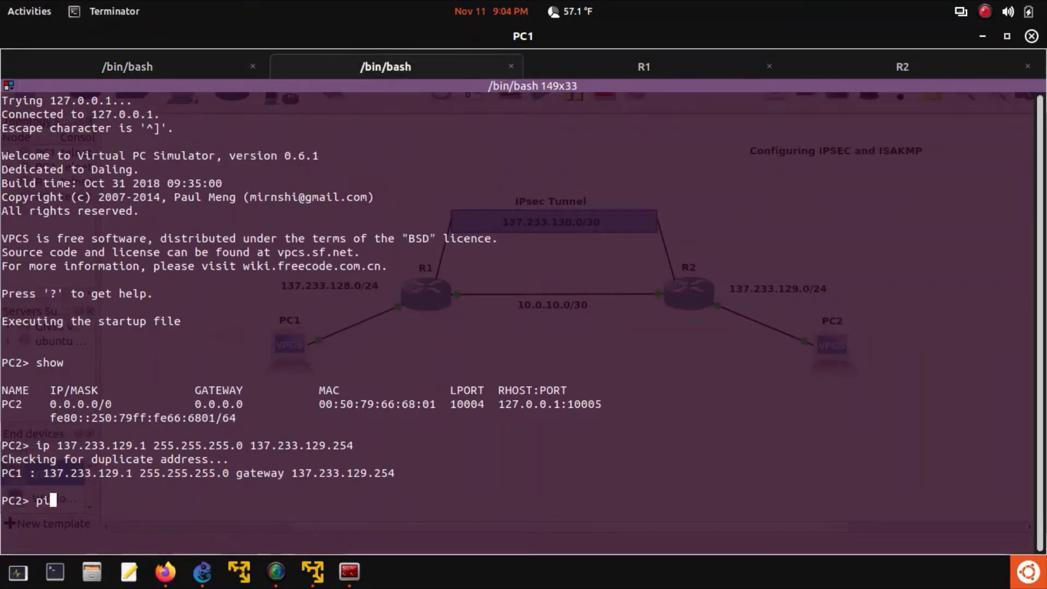
pyautogui.press('BackSpace')
pyautogui.press('BackSpace')
pyautogui.write('ng 137.233.')
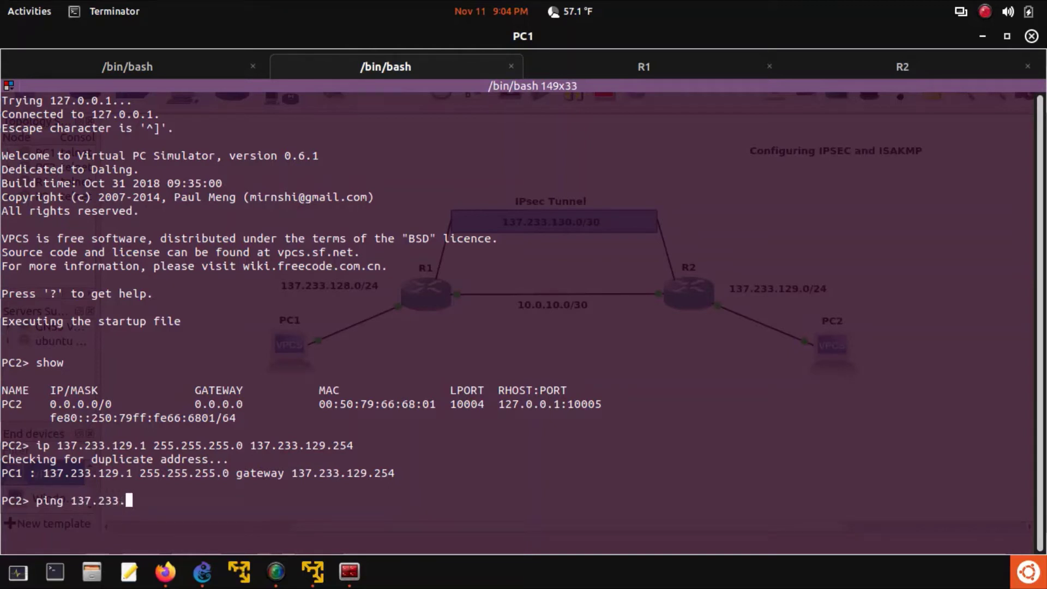
pyautogui.write('129.254')
pyautogui.press('Return')
pyautogui.hotkey('ctrl', 'c')
pyautogui.write('pi')
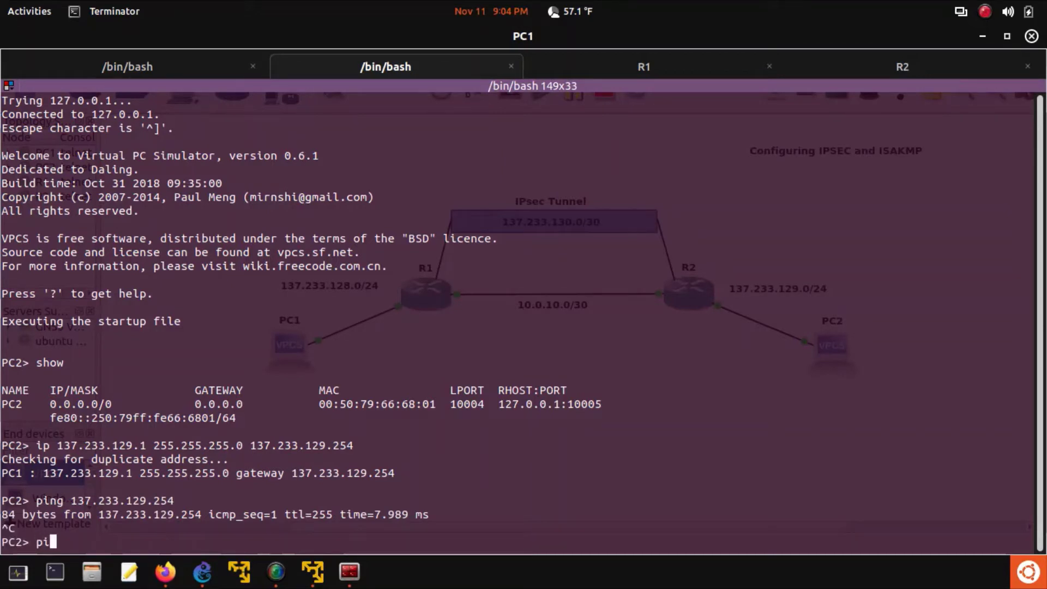
pyautogui.write('ng 10.0.10.2')
pyautogui.press('Return')
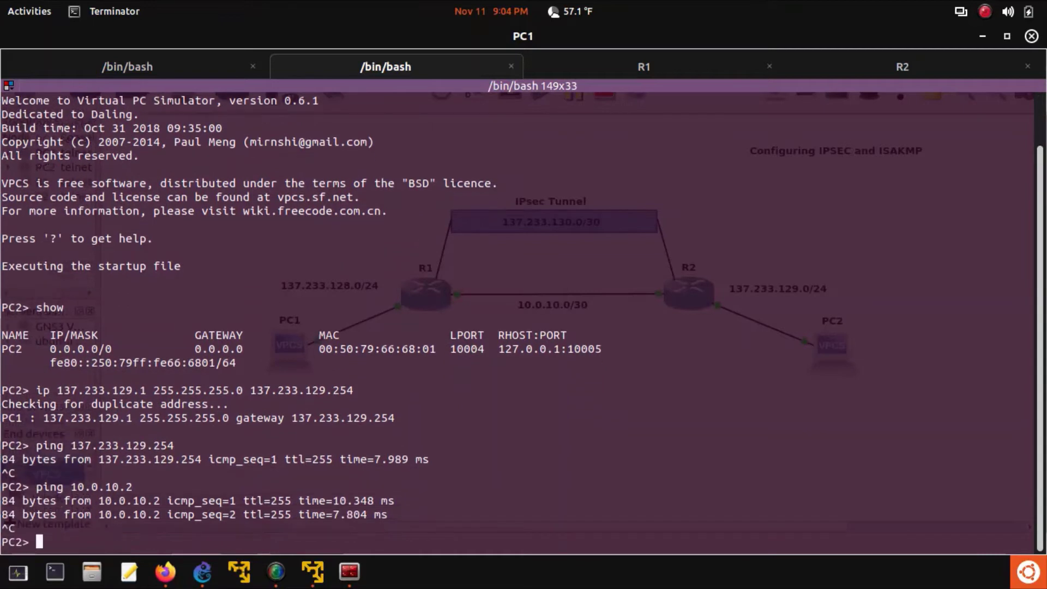
pyautogui.click(575, 67)
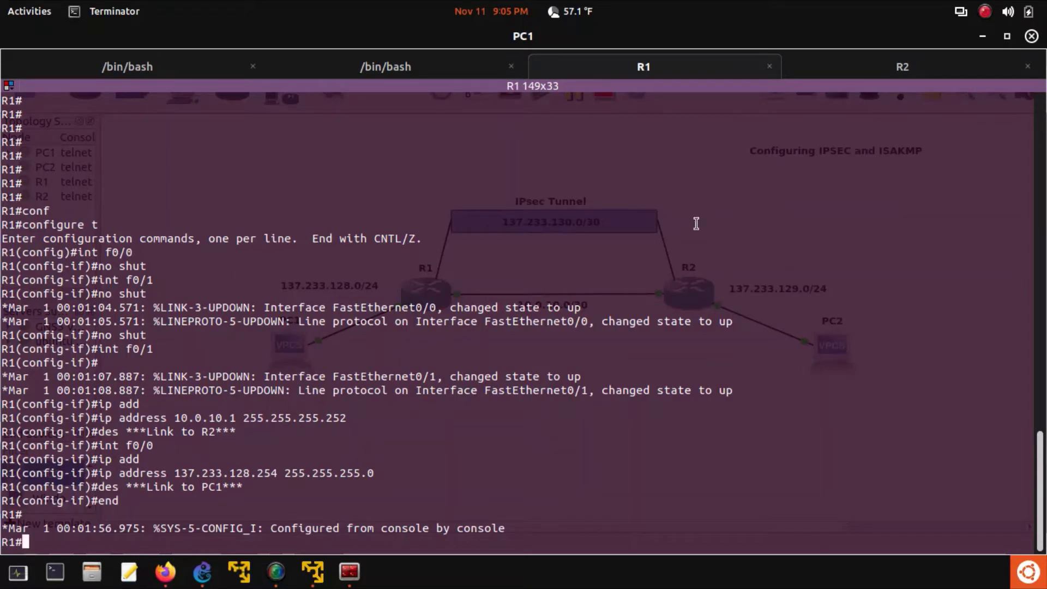
# Enter R1's global configuration and create crypto ISAKMP policy 1.
pyautogui.write('conf')
pyautogui.press('Tab')
pyautogui.write('t')
pyautogui.press('Return')
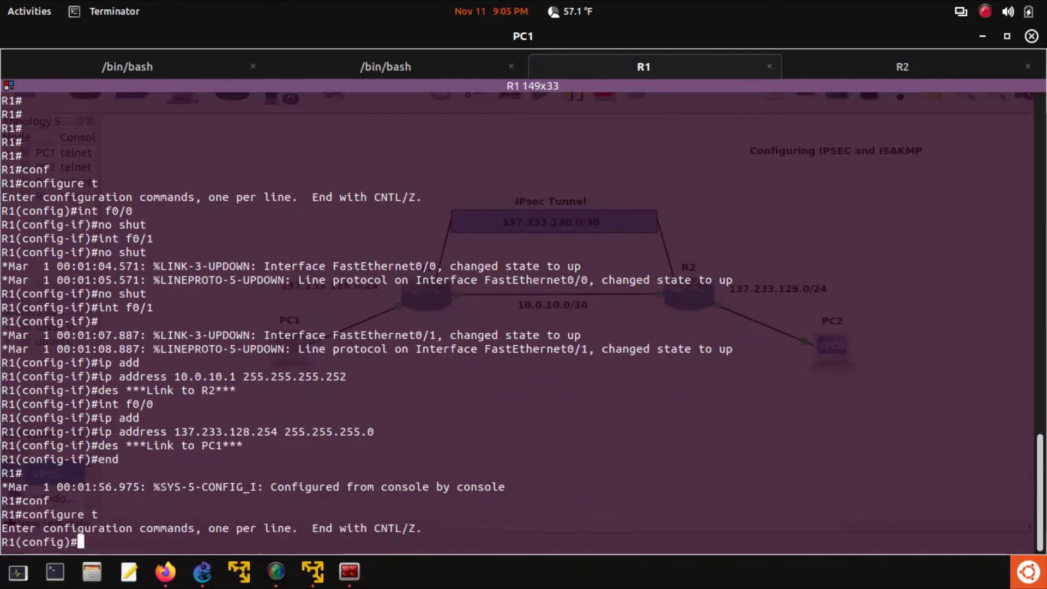
pyautogui.write('cry')
pyautogui.press('Tab')
pyautogui.write('is')
pyautogui.press('Tab')
pyautogui.write('po')
pyautogui.press('Tab')
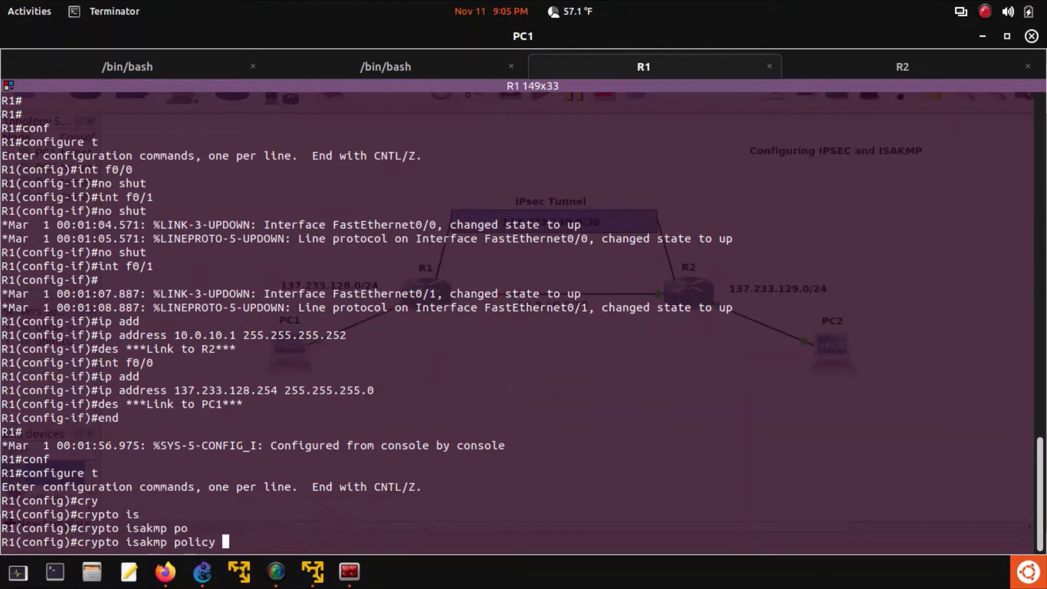
pyautogui.write('1')
pyautogui.press('Return')
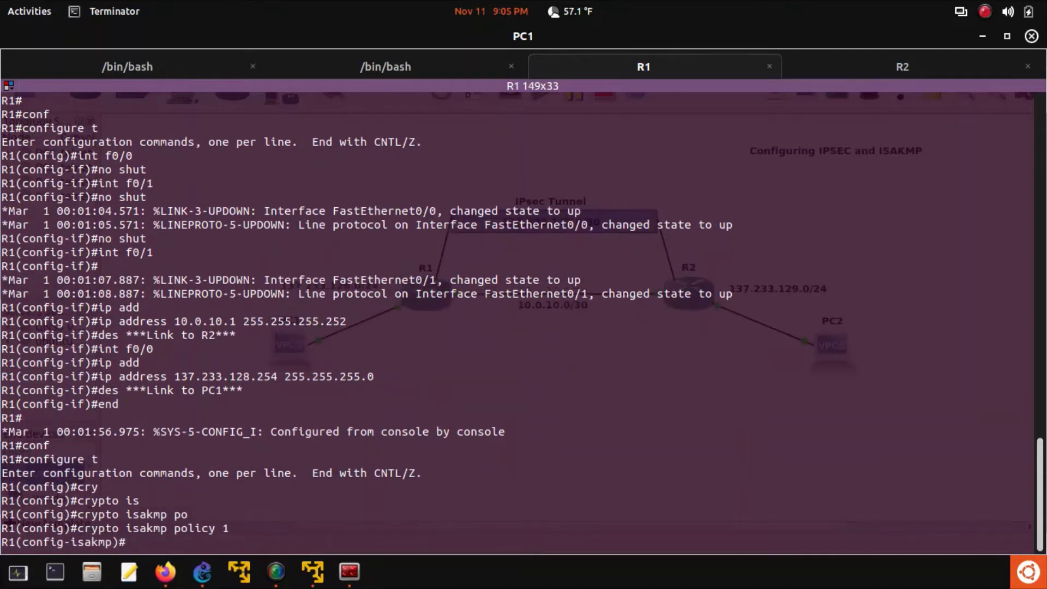
# Give policy 1 pre-share authentication, AES 256 encryption and Diffie-Hellman group 5.
pyautogui.write('aut')
pyautogui.press('Tab')
pyautogui.write('pre')
pyautogui.press('Tab')
pyautogui.press('Return')
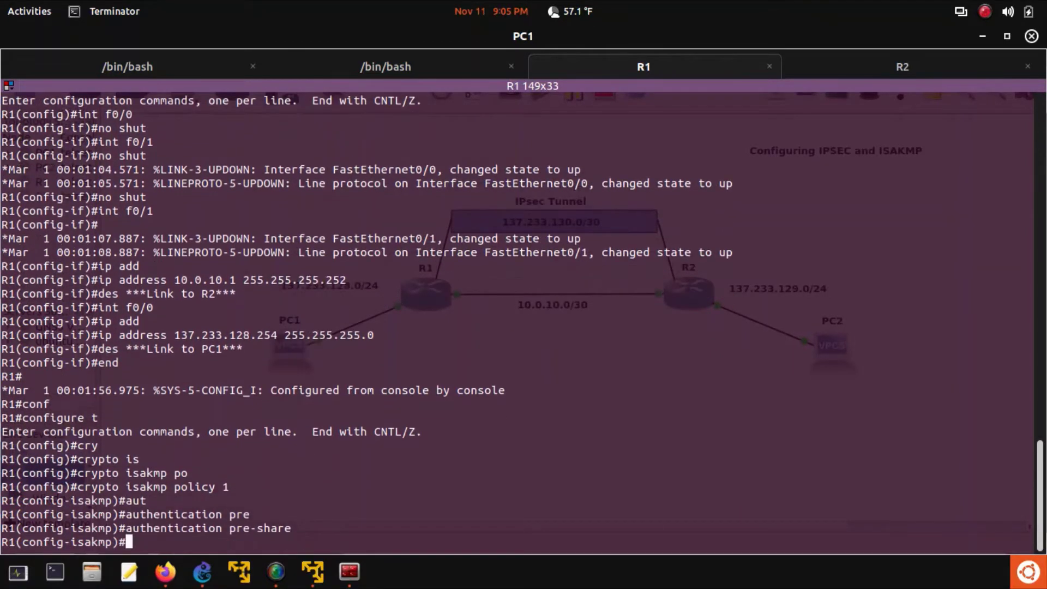
pyautogui.write('enc')
pyautogui.press('Tab')
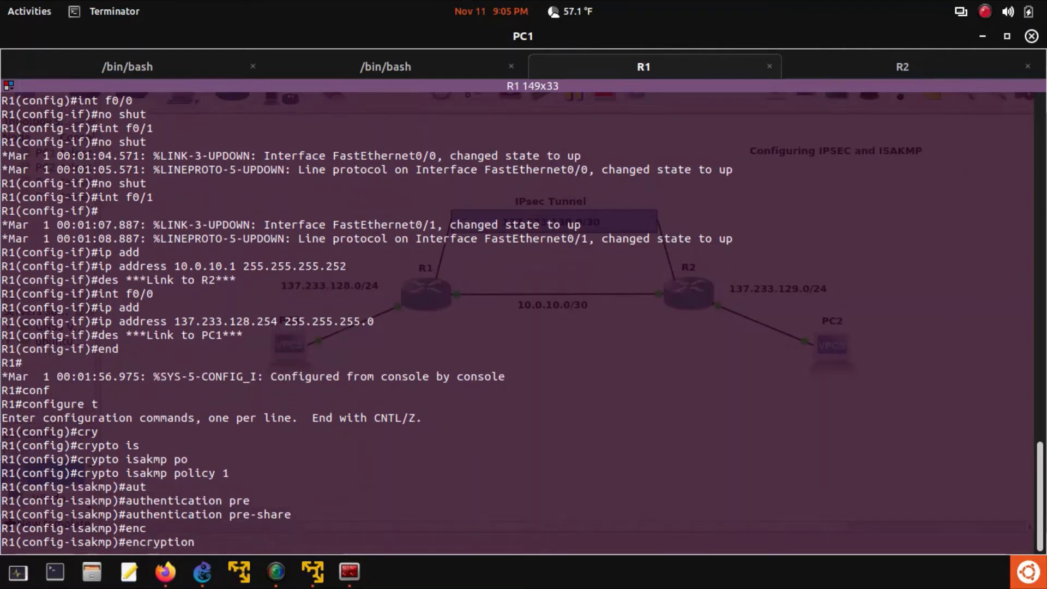
pyautogui.write('a')
pyautogui.press('Tab')
pyautogui.write('256')
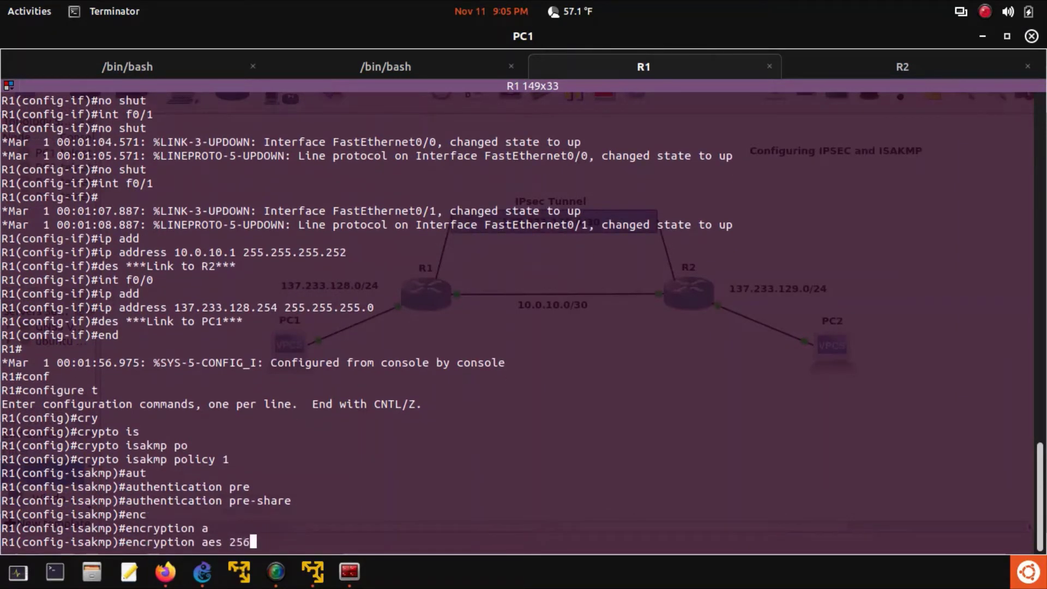
pyautogui.press('Return')
pyautogui.write('gro')
pyautogui.press('Tab')
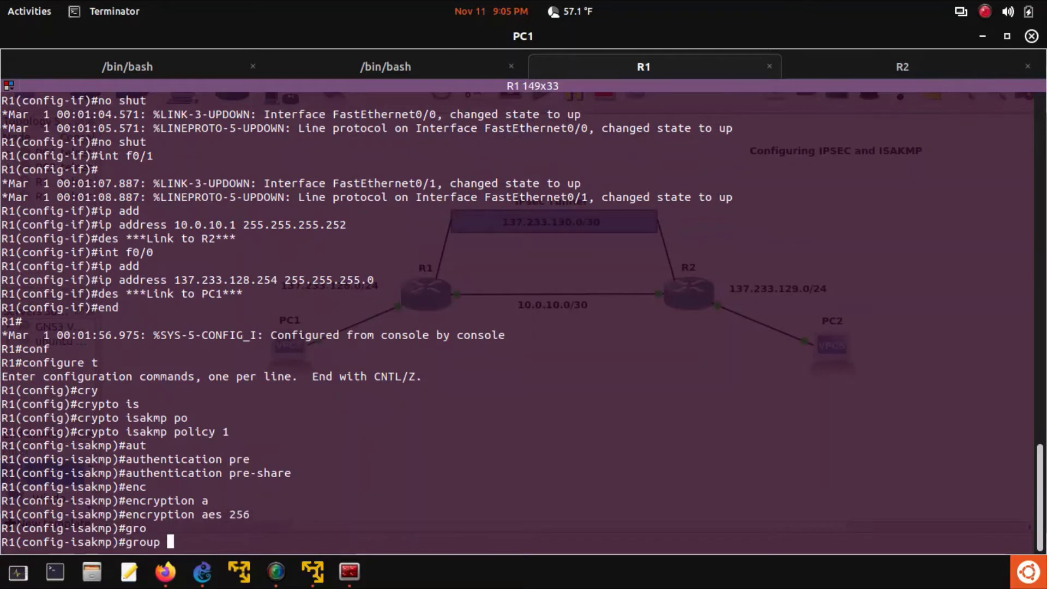
pyautogui.write('?')
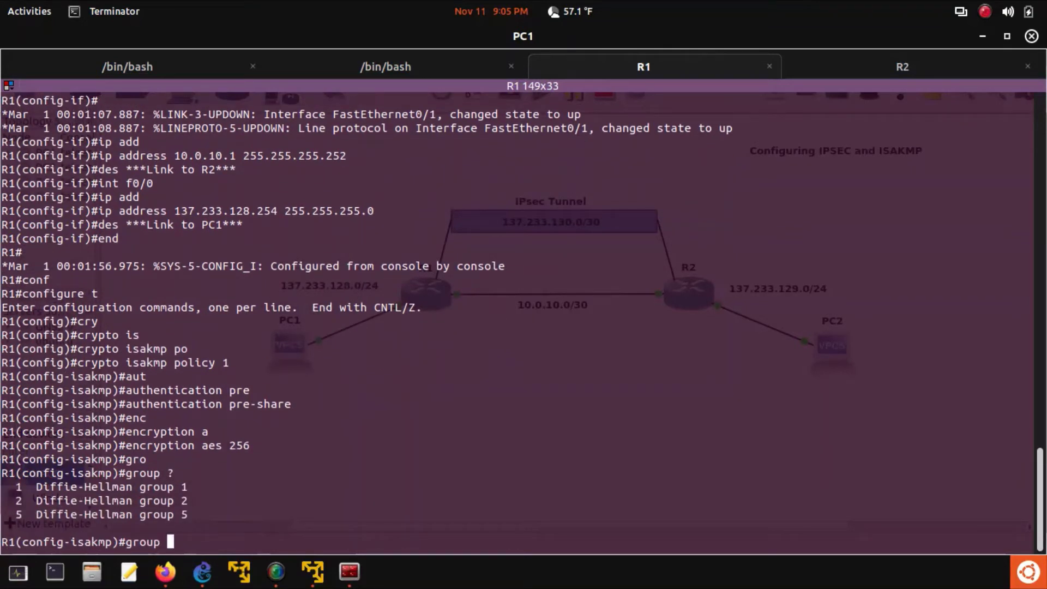
pyautogui.write('5')
pyautogui.press('Return')
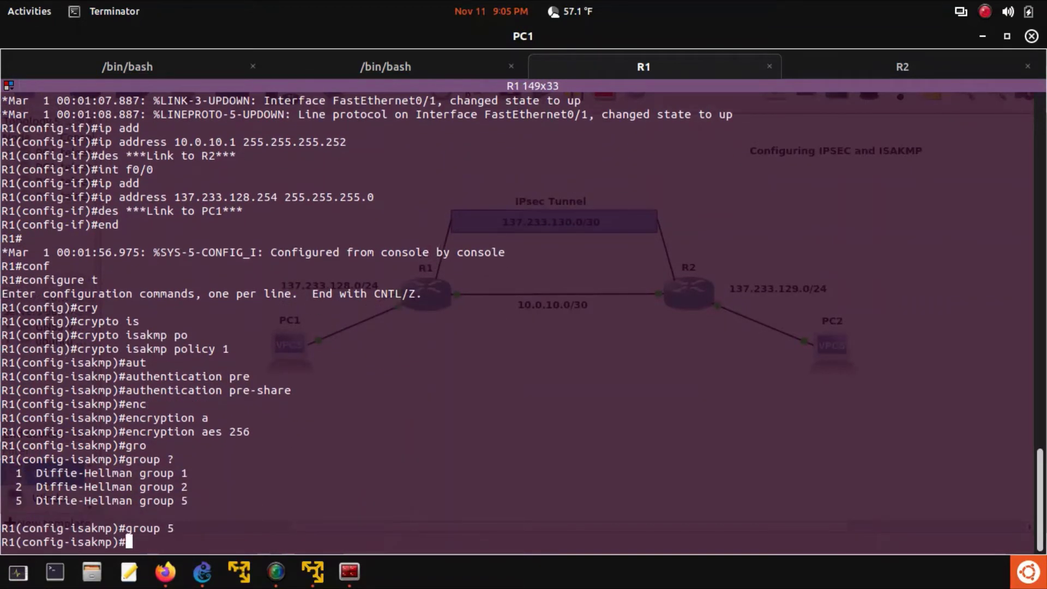
pyautogui.write('exi')
pyautogui.press('Return')
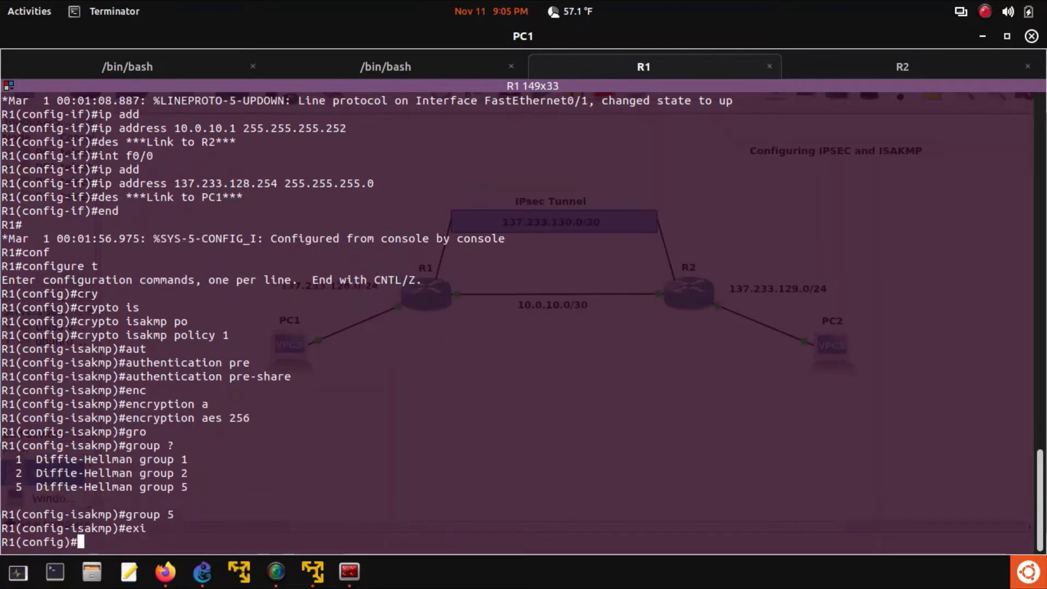
# Set the crypto ISAKMP keepalive to 60 seconds.
pyautogui.write('cry')
pyautogui.press('Tab')
pyautogui.write('is')
pyautogui.press('Tab')
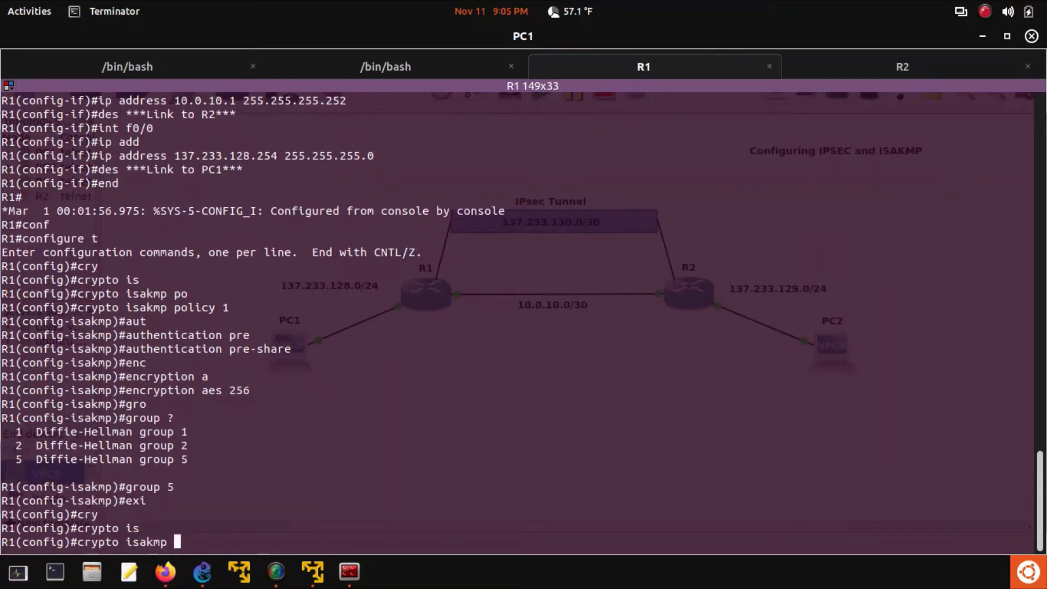
pyautogui.write('kee')
pyautogui.press('Tab')
pyautogui.write('60')
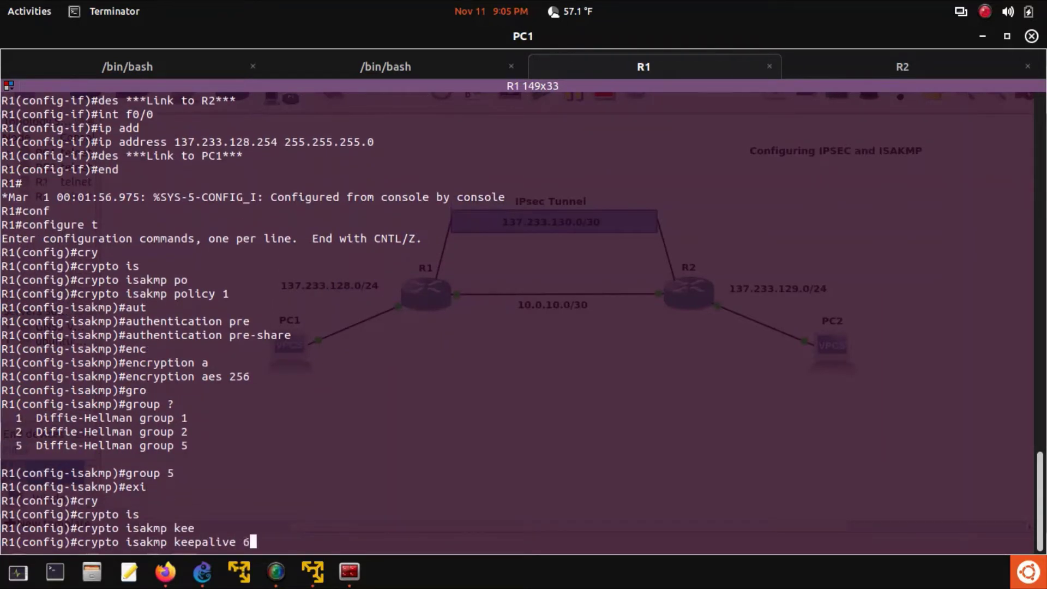
pyautogui.press('Return')
pyautogui.write('cry')
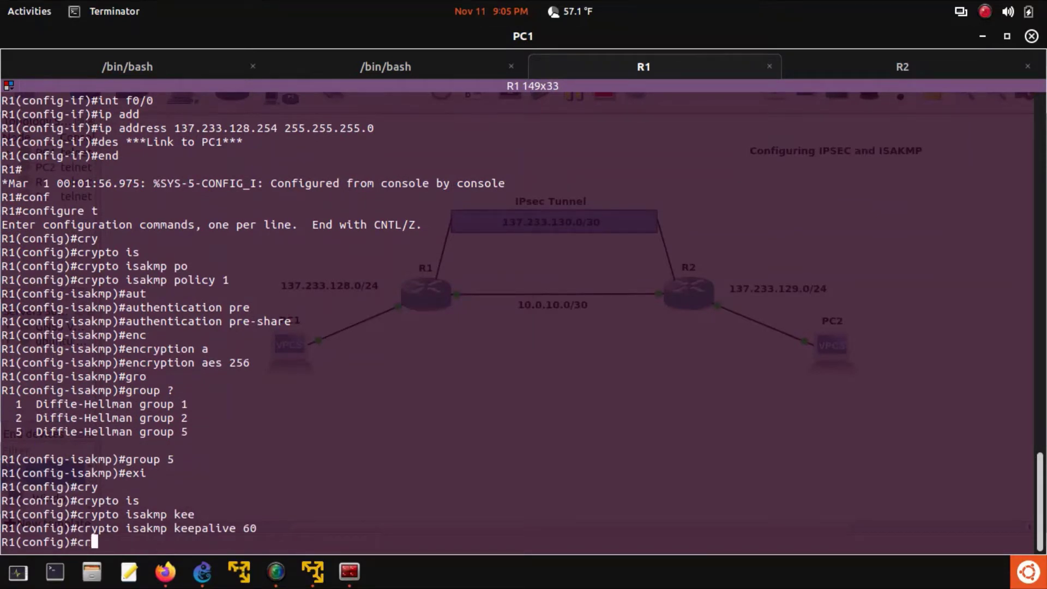
pyautogui.press('Tab')
# Create IPsec transform-set TRANSFORM using esp-aes 256 and esp-sha-hmac.
pyautogui.write('ips')
pyautogui.press('Tab')
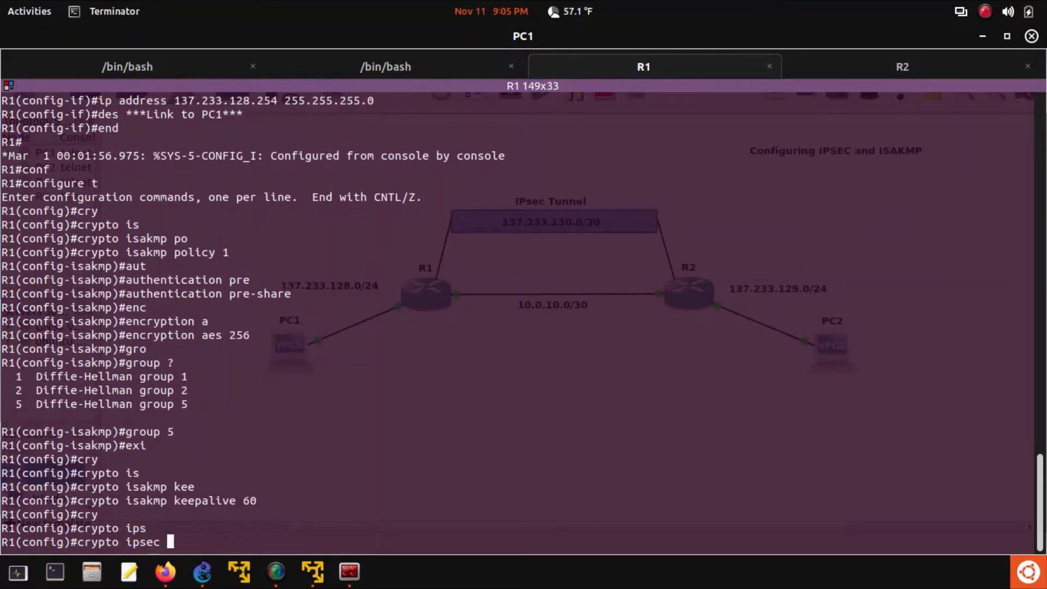
pyautogui.write('tra')
pyautogui.press('Tab')
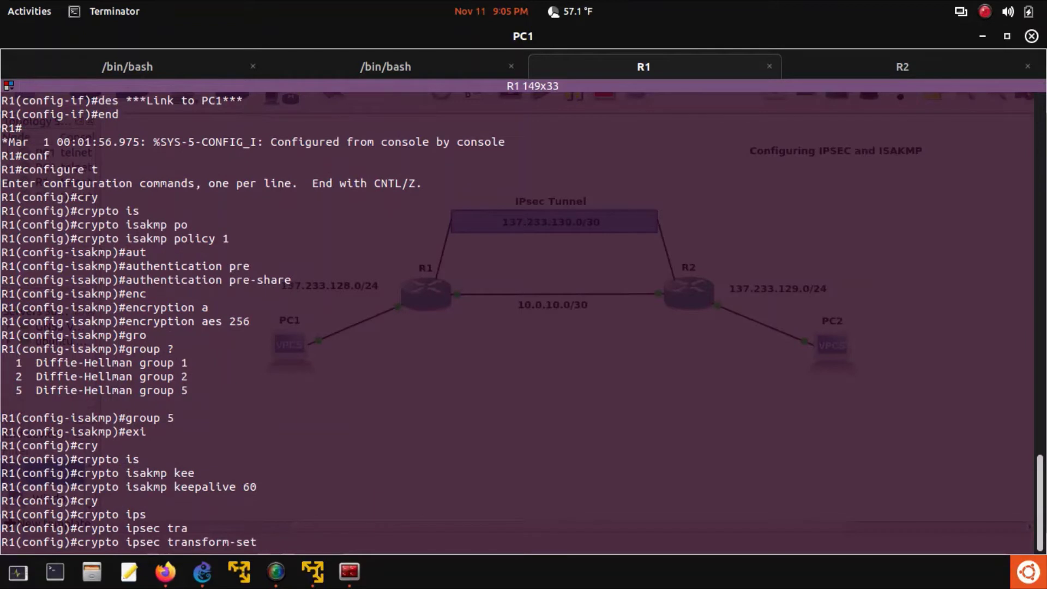
pyautogui.write('TRANSFORM es')
pyautogui.press('Tab')
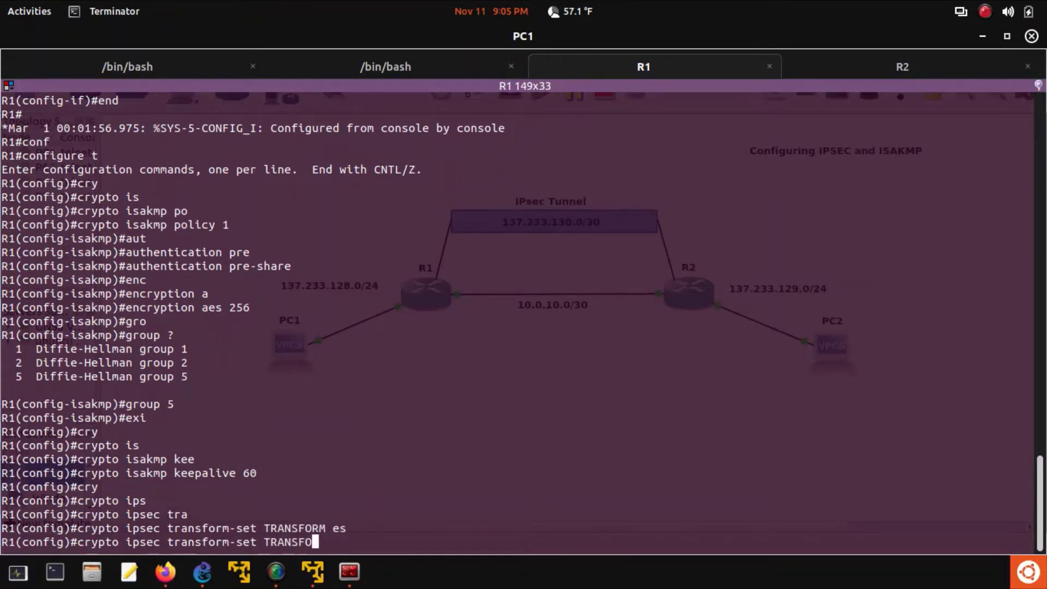
pyautogui.write('a')
pyautogui.press('Tab')
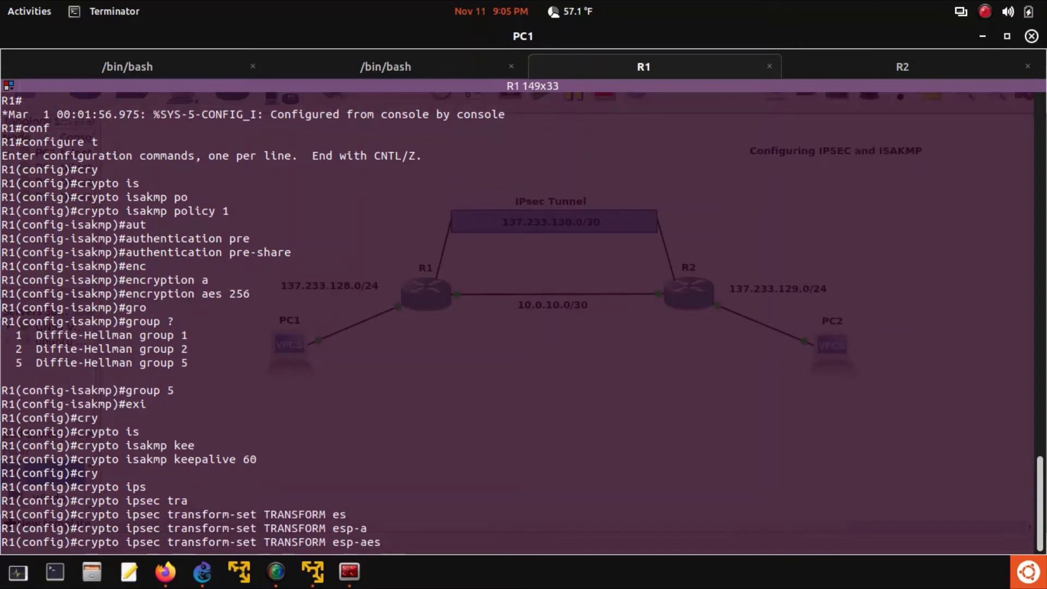
pyautogui.write('256 es')
pyautogui.press('Tab')
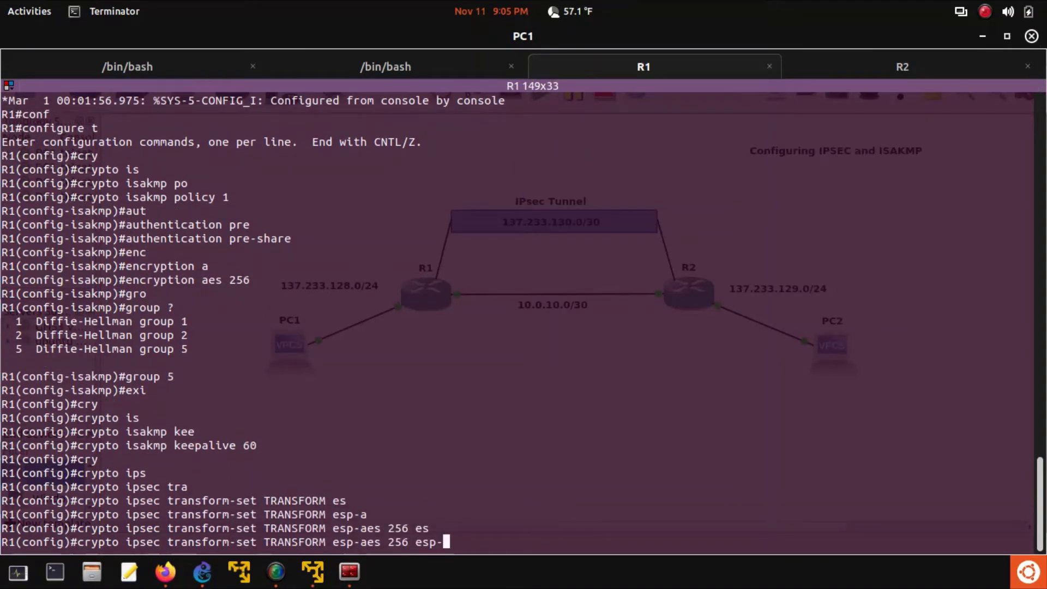
pyautogui.write('sh')
pyautogui.press('Tab')
pyautogui.press('Return')
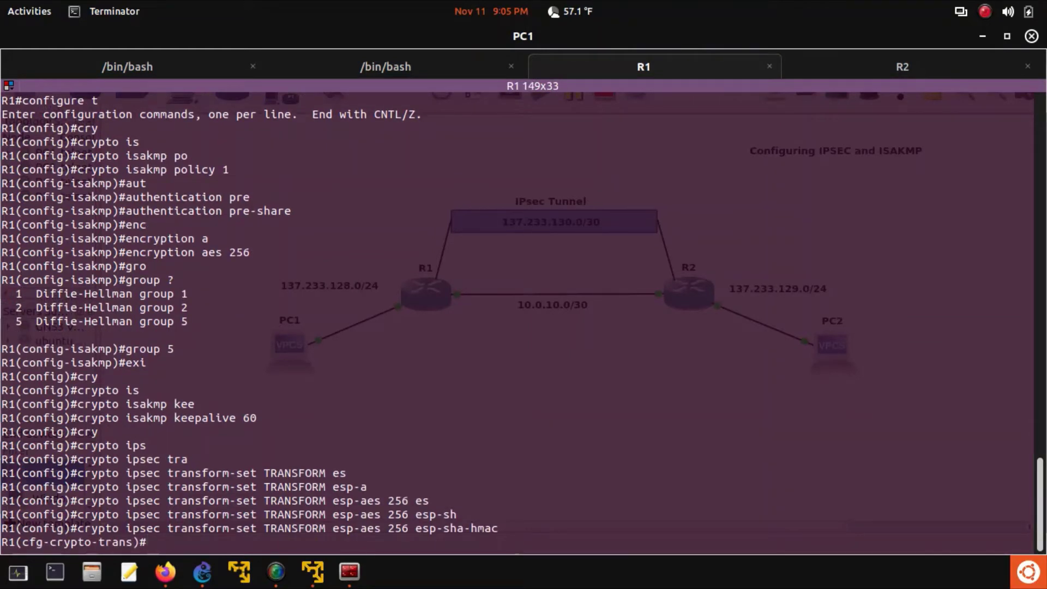
# Set the transform-set to transport mode and check the available mode options.
pyautogui.write('mode tr')
pyautogui.press('Tab')
pyautogui.press('Return')
pyautogui.write('mode')
pyautogui.press('Return')
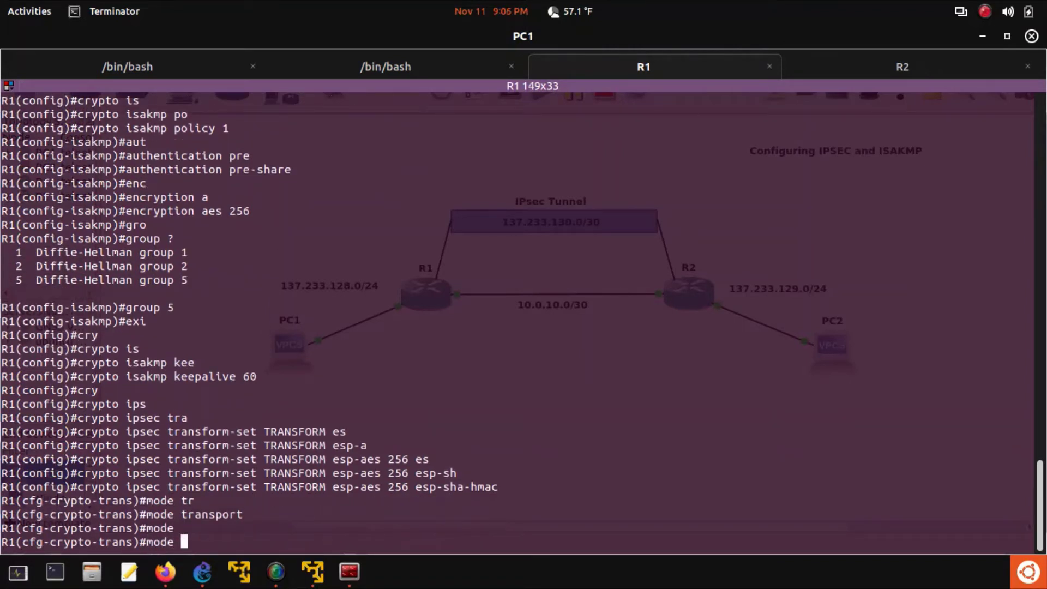
pyautogui.write('?')
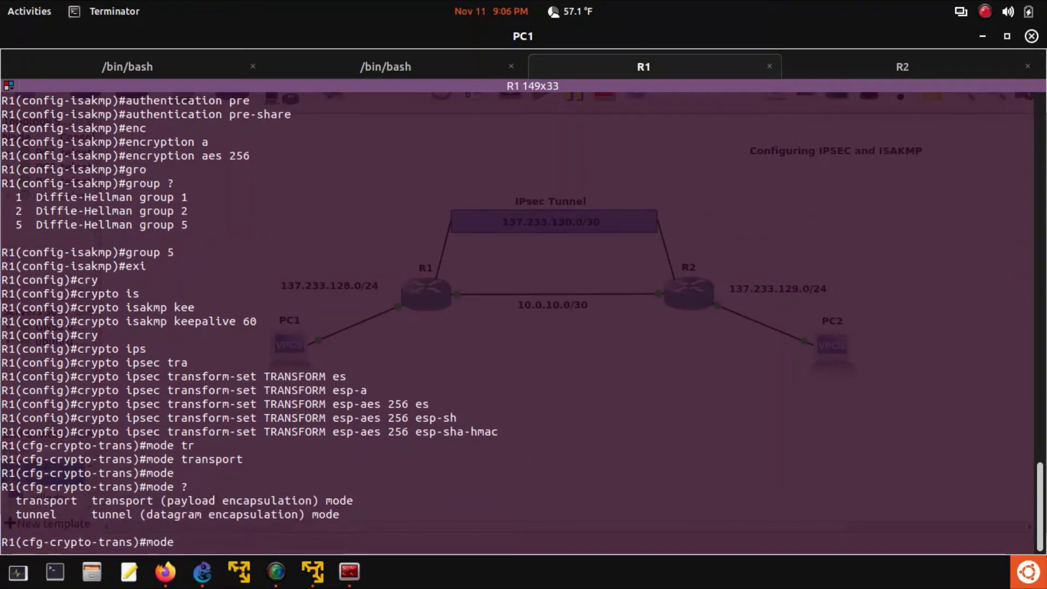
pyautogui.press('BackSpace')
pyautogui.press('BackSpace')
pyautogui.press('BackSpace')
pyautogui.press('BackSpace')
pyautogui.press('BackSpace')
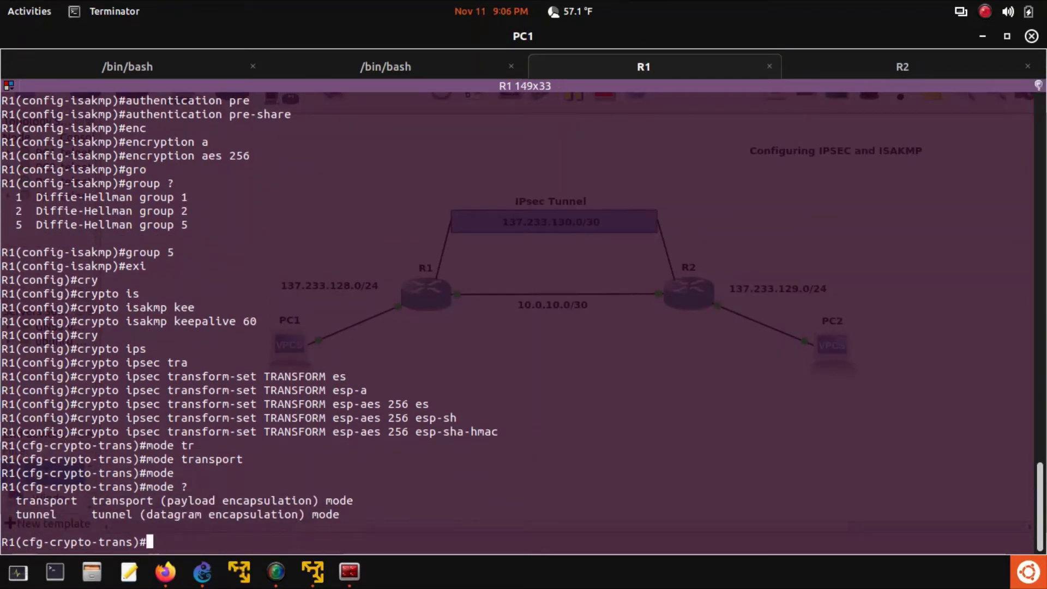
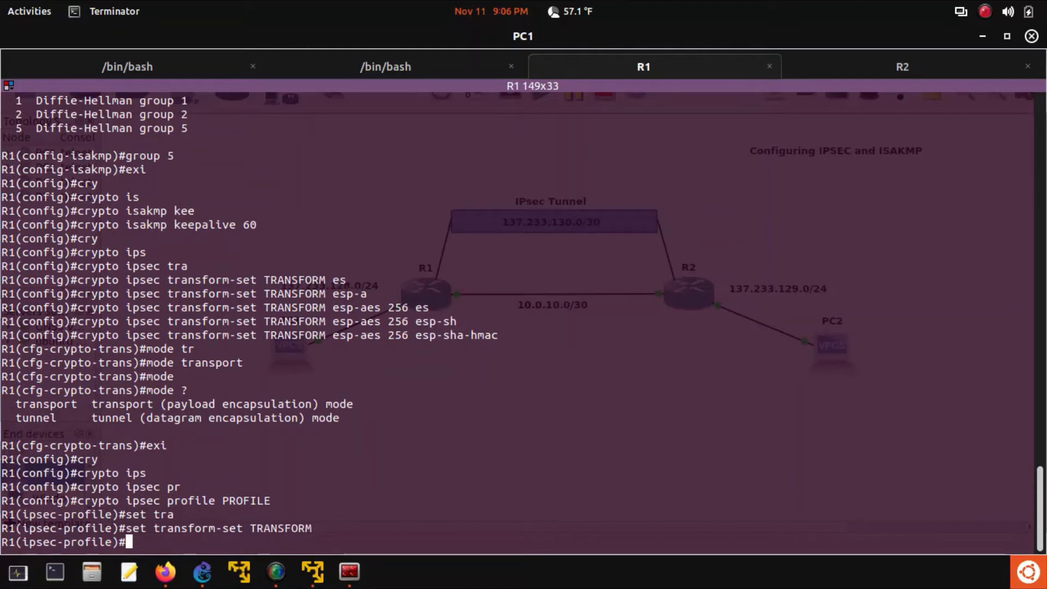
# Enable PFS group5 in IPsec profile PROFILE and leave the profile configuration.
pyautogui.press('Tab')
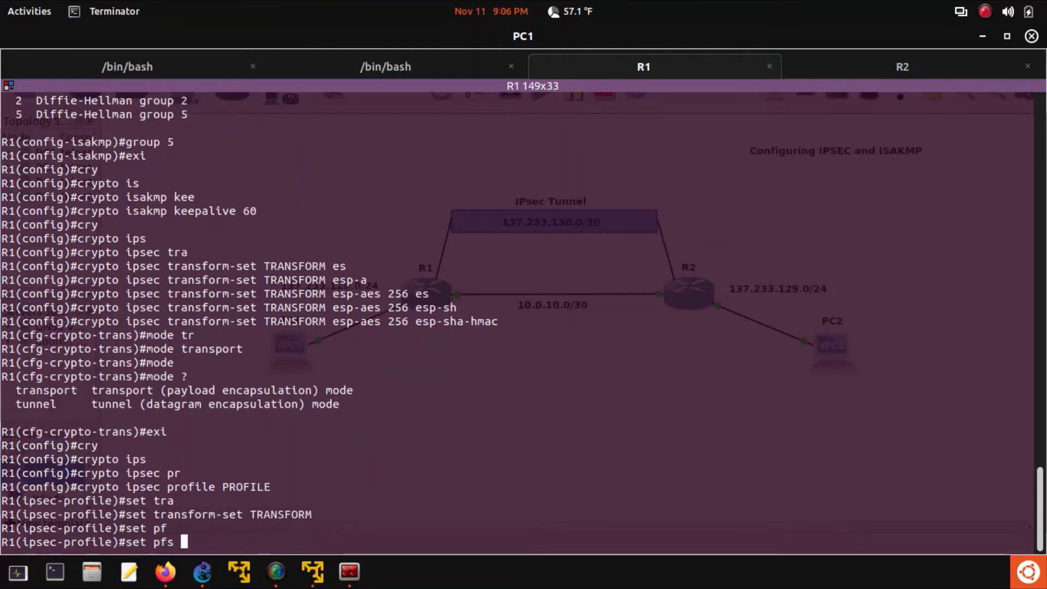
pyautogui.write('g')
pyautogui.press('Tab')
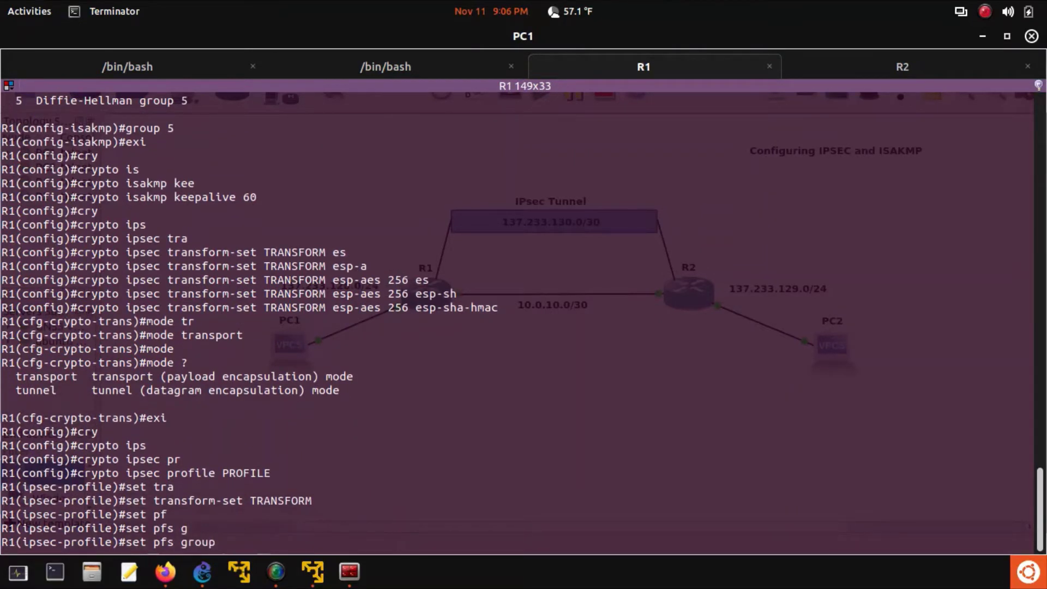
pyautogui.write('5')
pyautogui.press('Return')
pyautogui.write('exi')
pyautogui.press('Return')
# Set the global IPsec security-association replay window size to 1024.
pyautogui.write('cry')
pyautogui.press('Tab')
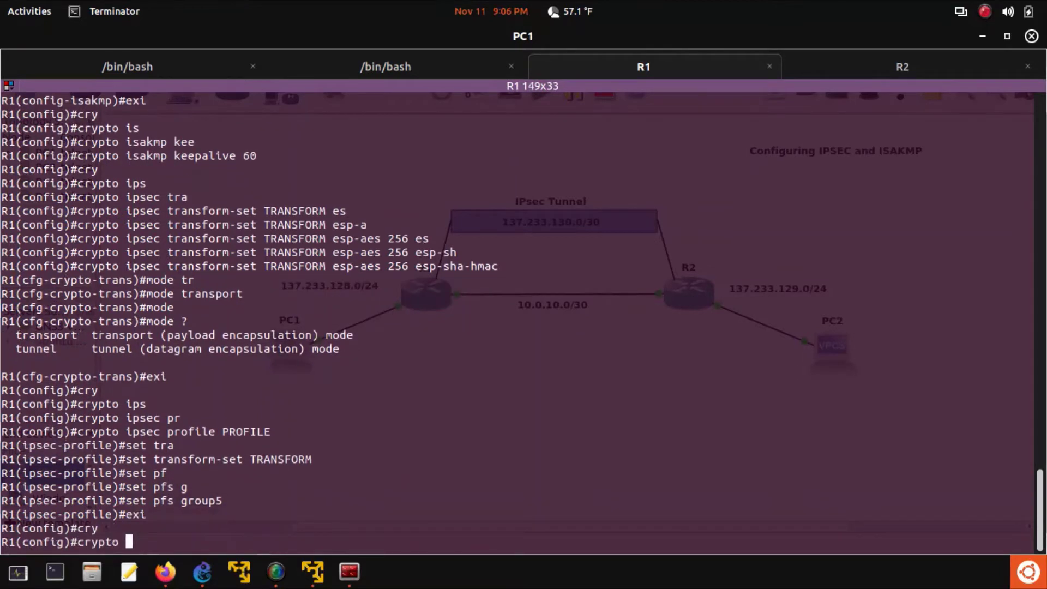
pyautogui.write('ips')
pyautogui.press('Tab')
pyautogui.write('secu')
pyautogui.press('Tab')
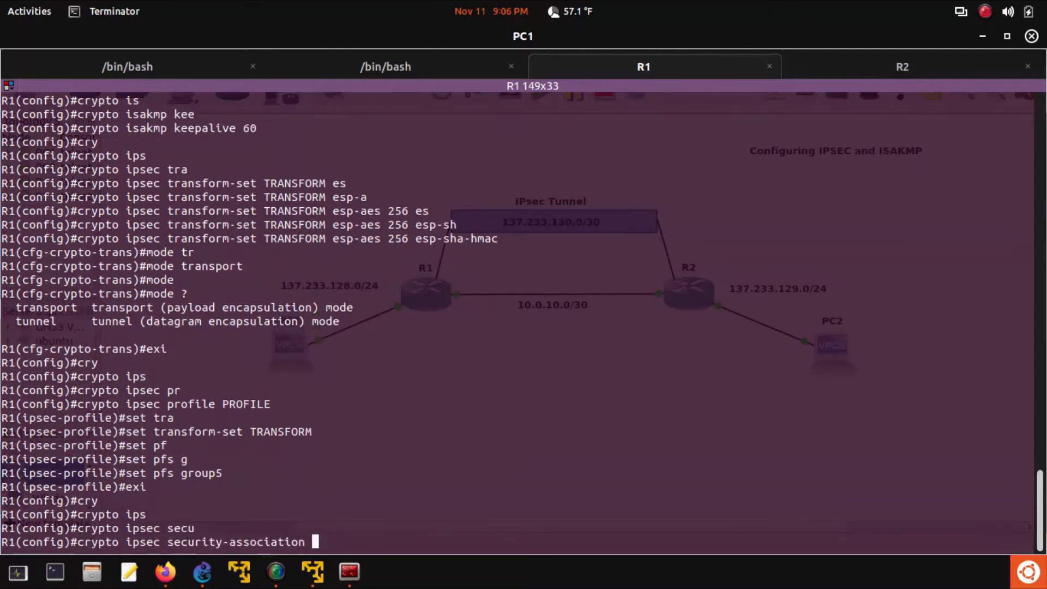
pyautogui.write('re')
pyautogui.press('Tab')
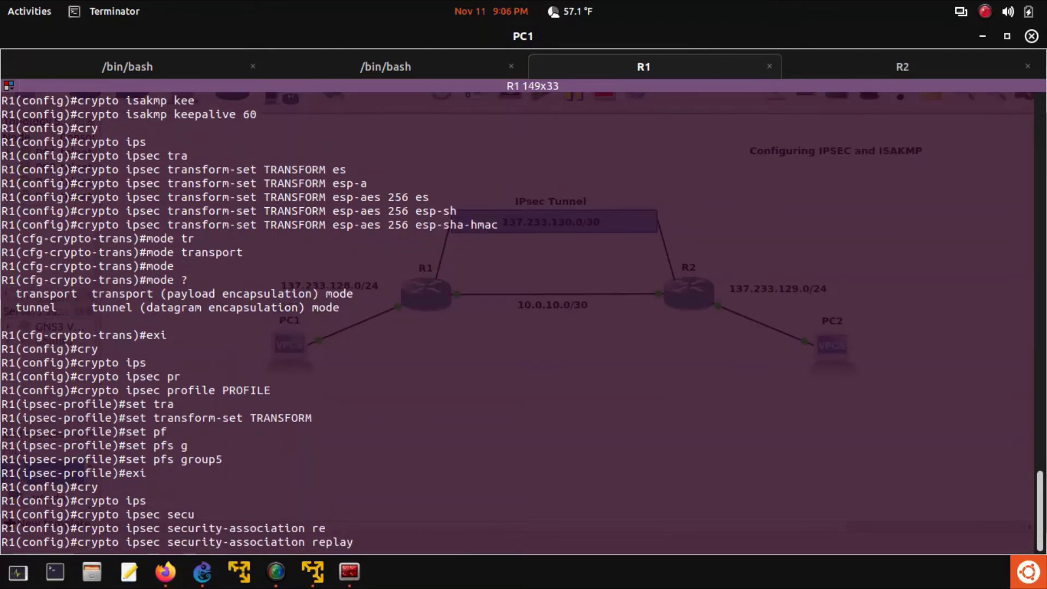
pyautogui.write('win')
pyautogui.press('Tab')
pyautogui.write('1024')
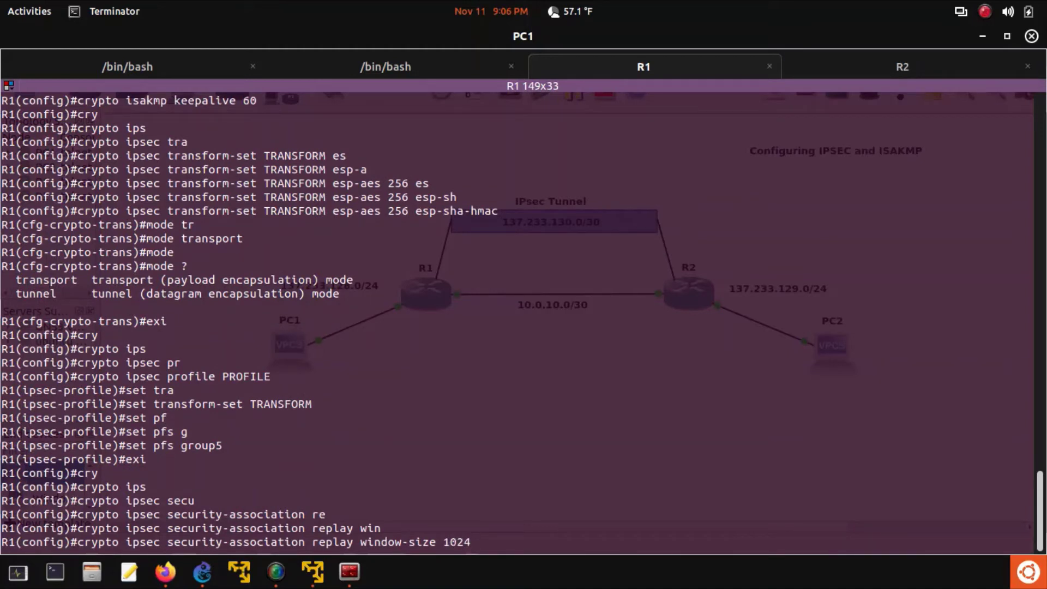
pyautogui.press('Return')
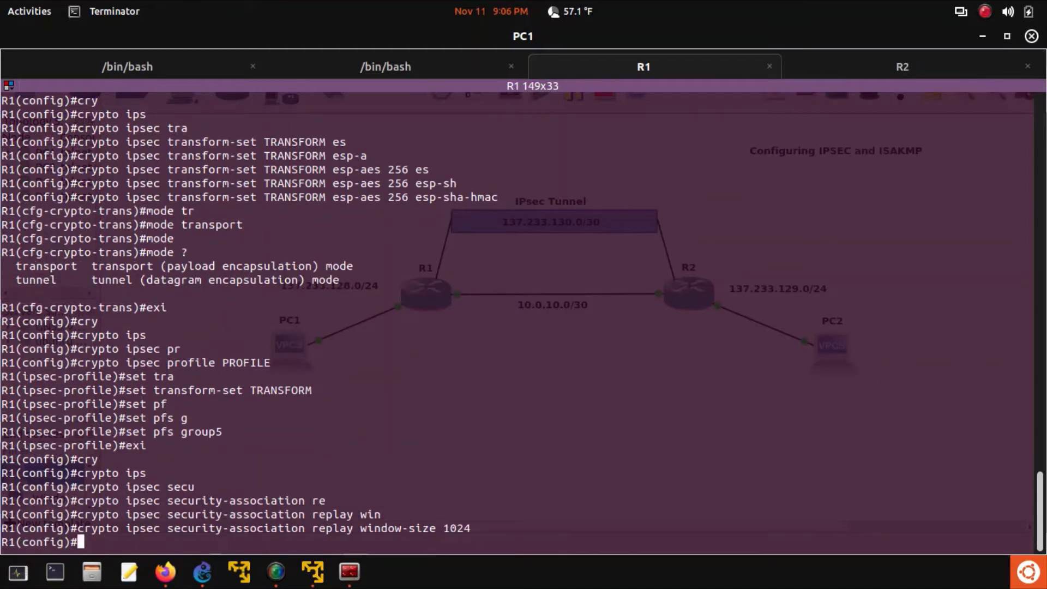
# Create the crypto keyring named IPSEC on R1.
pyautogui.write('cry')
pyautogui.press('Tab')
pyautogui.write('keyr')
pyautogui.press('Tab')
pyautogui.write('IPSEC')
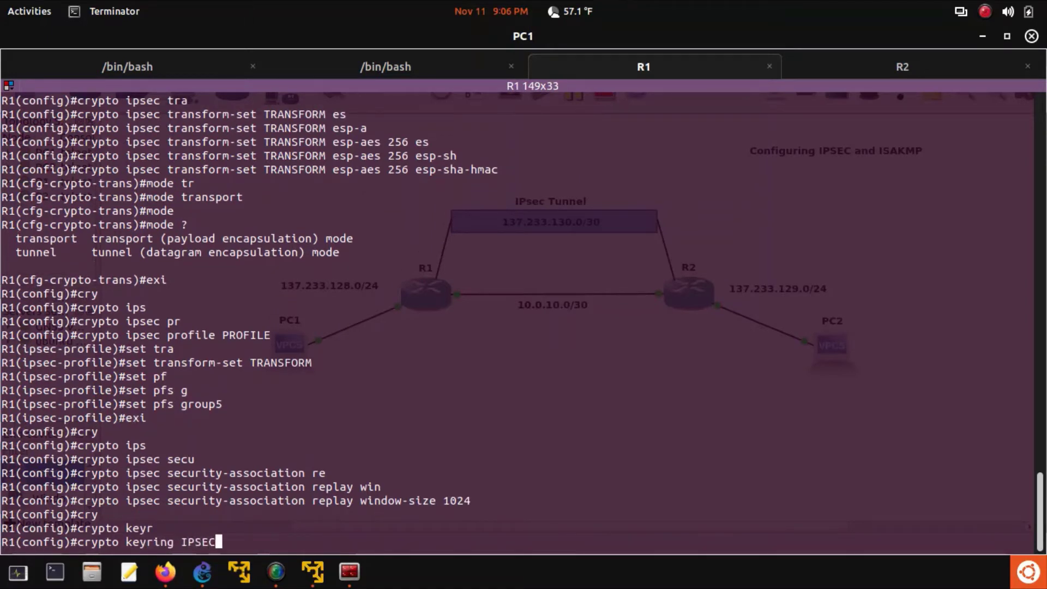
pyautogui.press('Return')
# Add a pre-shared key for any peer (0.0.0.0 0.0.0.0), entering the secret key.
pyautogui.press('Tab')
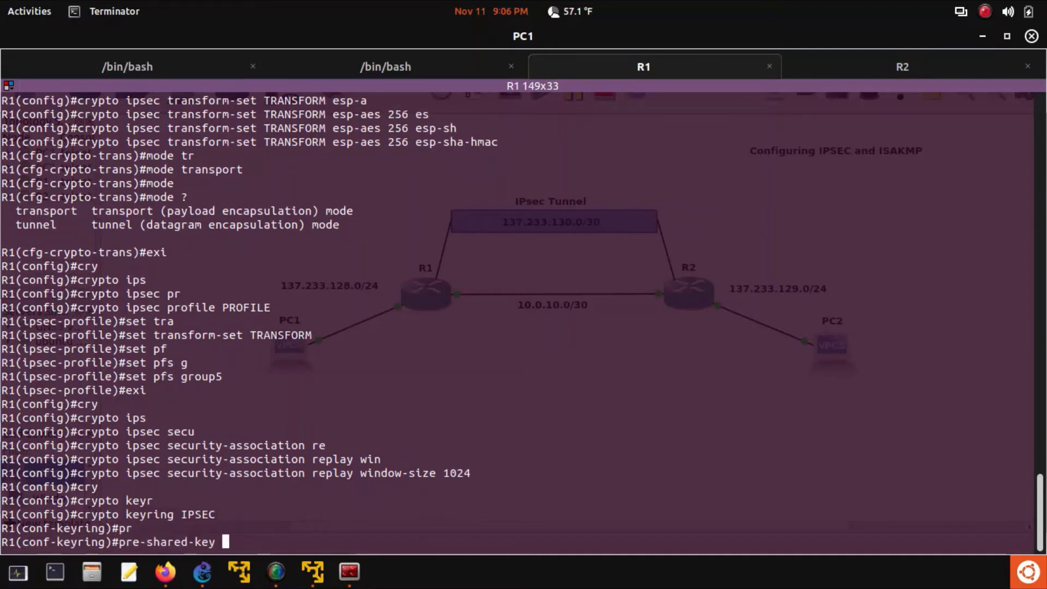
pyautogui.press('Tab')
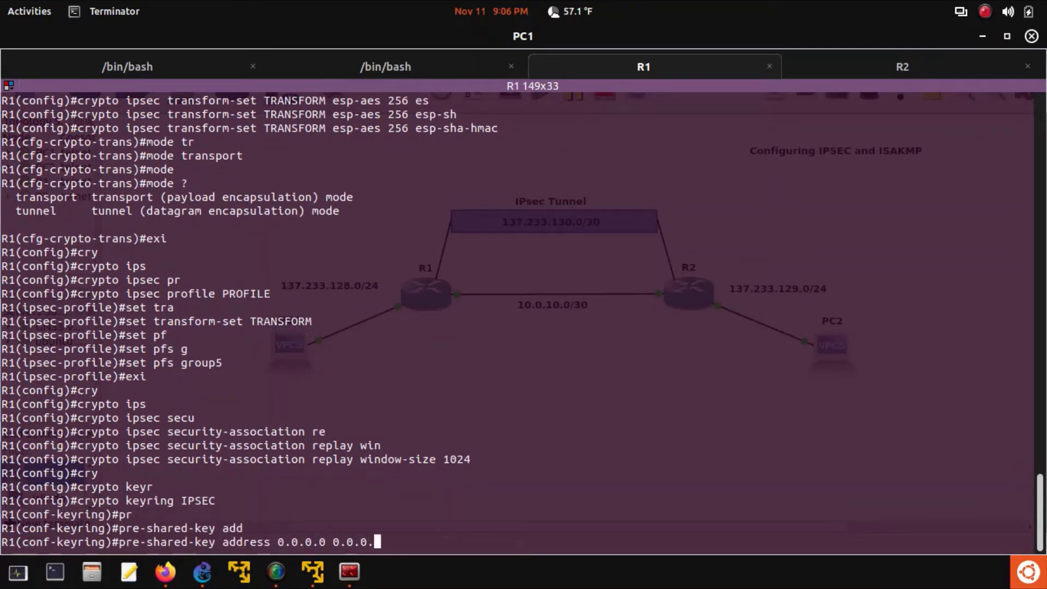
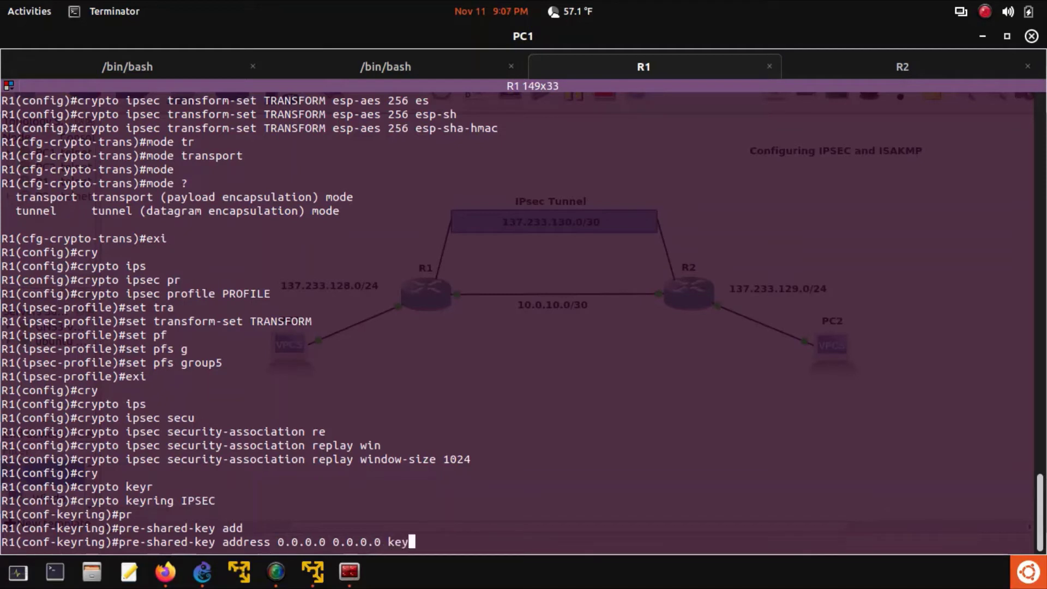
pyautogui.press('Tab')
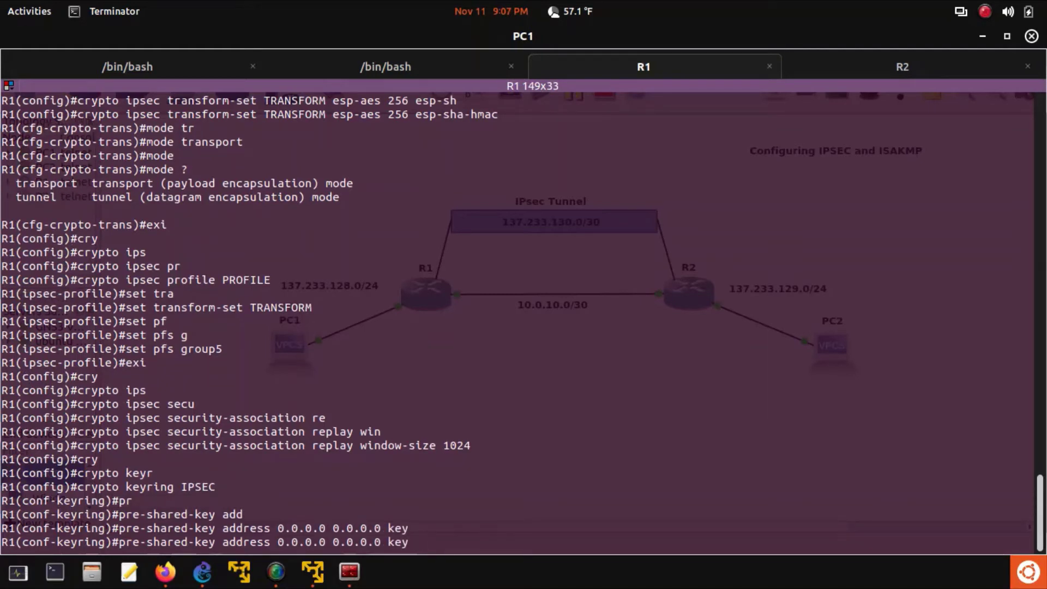
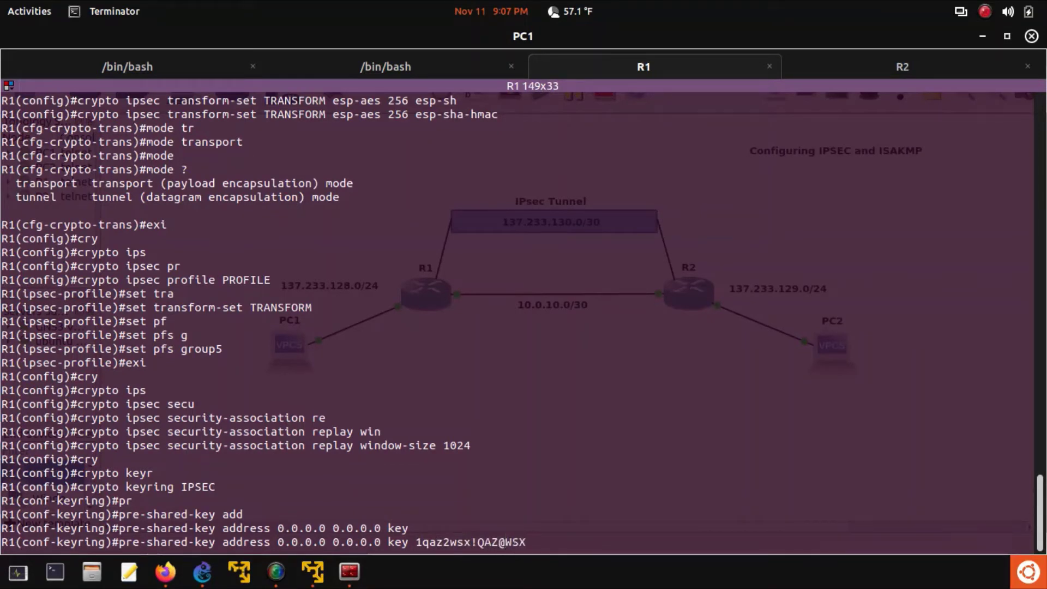
pyautogui.press('Return')
# Exit configuration mode and display R1's running configuration.
pyautogui.write('end')
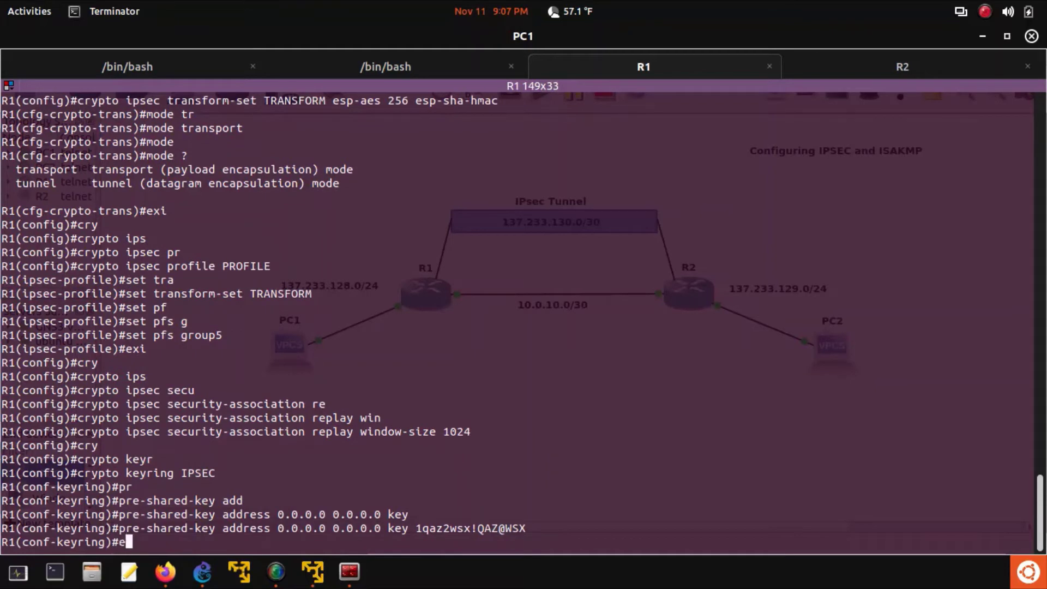
pyautogui.press('Return')
pyautogui.write('show run')
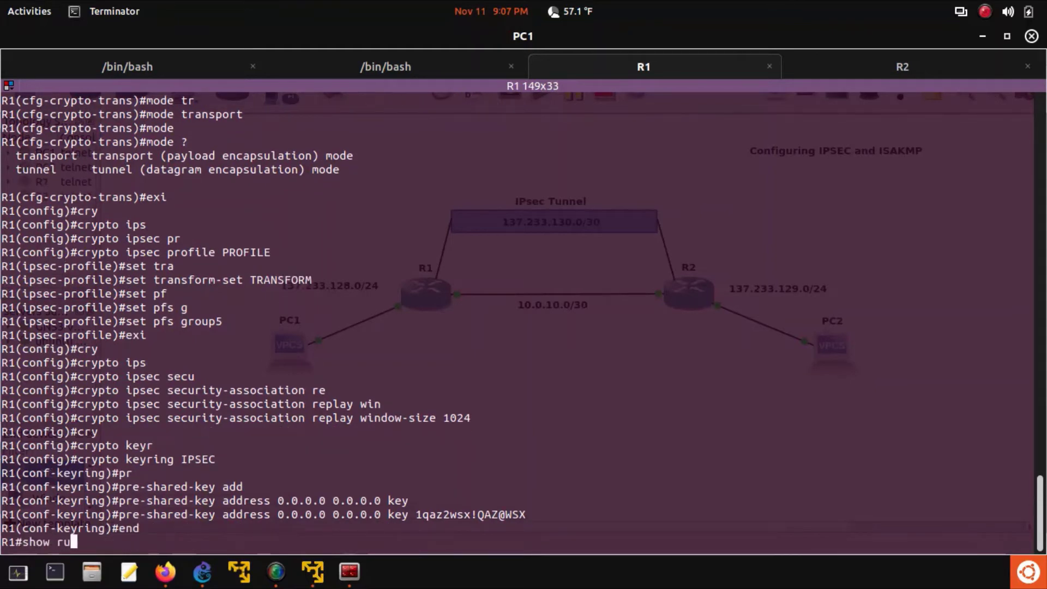
pyautogui.press('Return')
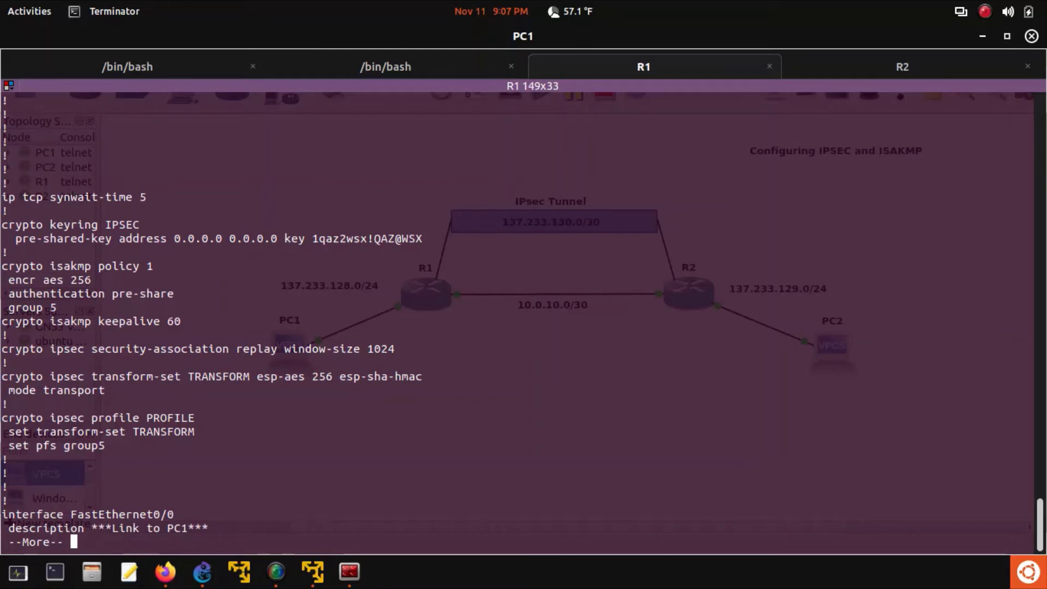
# Check the keyring, ISAKMP policy, transform set and PROFILE entries, then quit the paged output.
pyautogui.press('q')
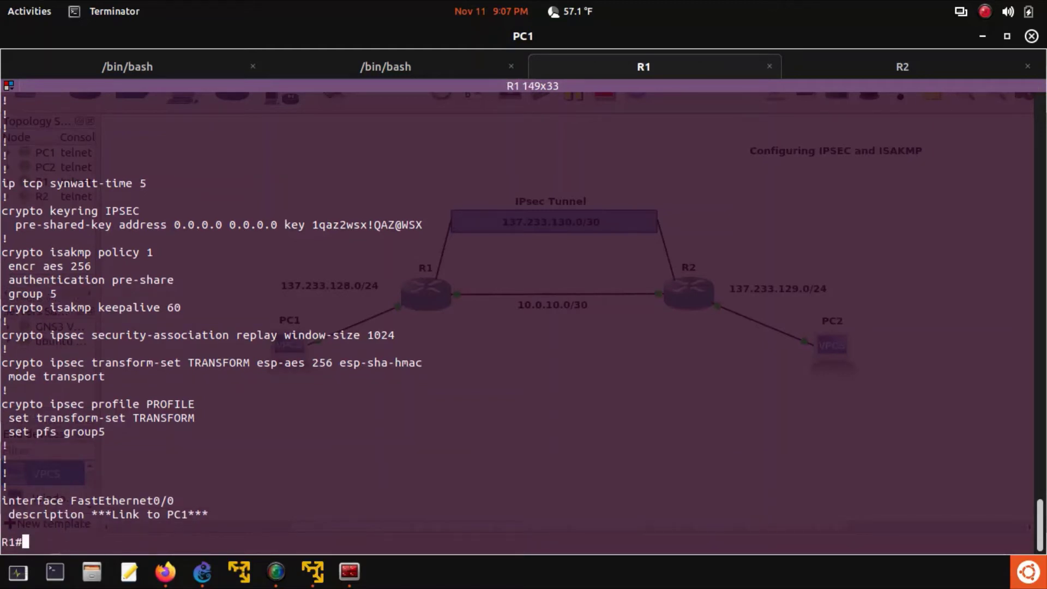
# Assign Tunnel1 on R1 the address 137.233.130.1 255.255.255.252.
pyautogui.write('conf')
pyautogui.press('Tab')
pyautogui.write('t')
pyautogui.press('Return')
pyautogui.write('int tun 1')
pyautogui.press('Return')
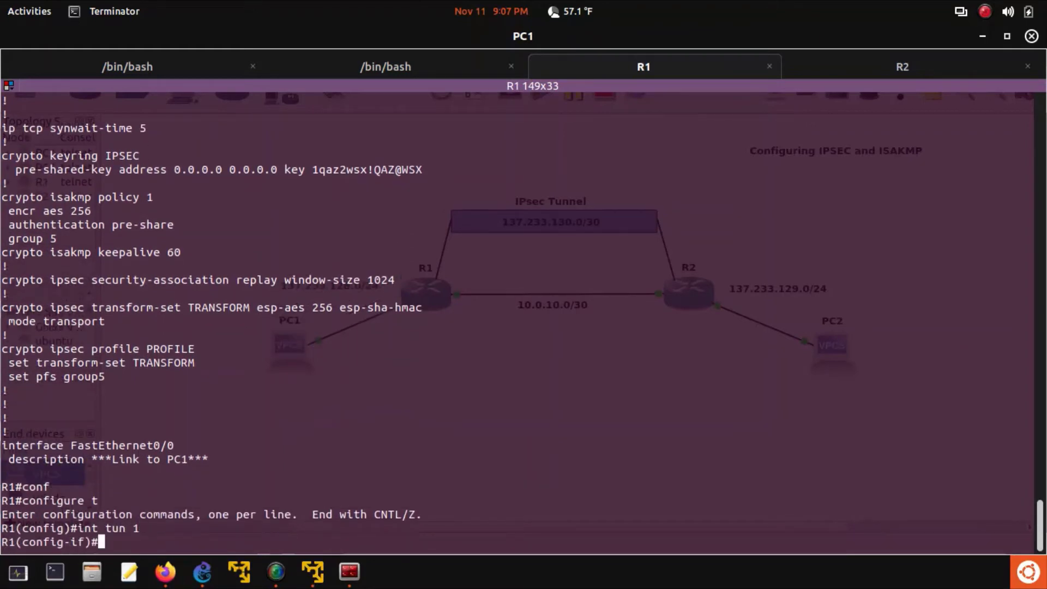
pyautogui.write('ip add')
pyautogui.press('Tab')
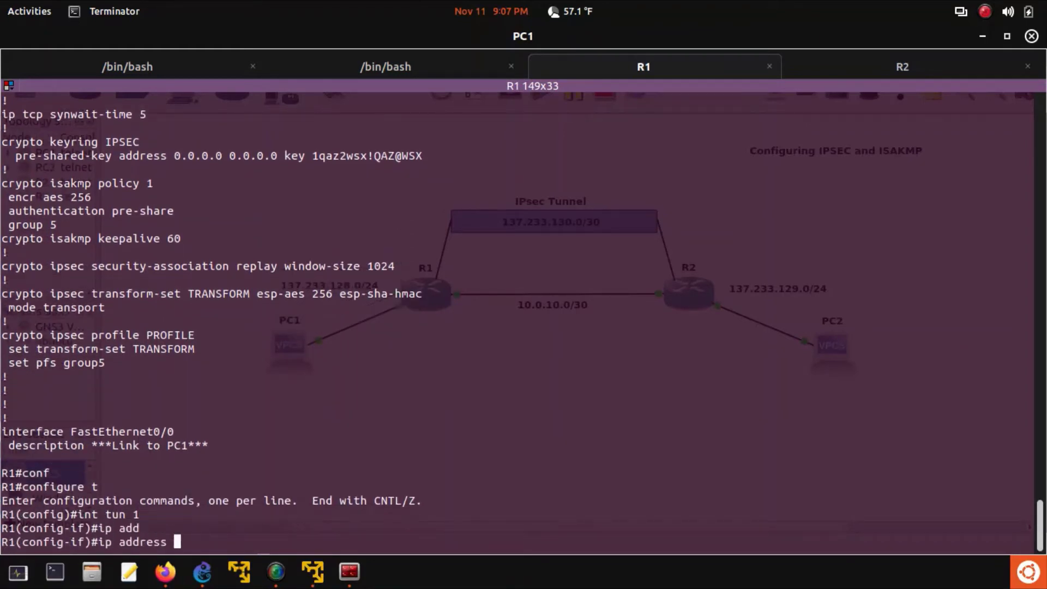
pyautogui.write('137')
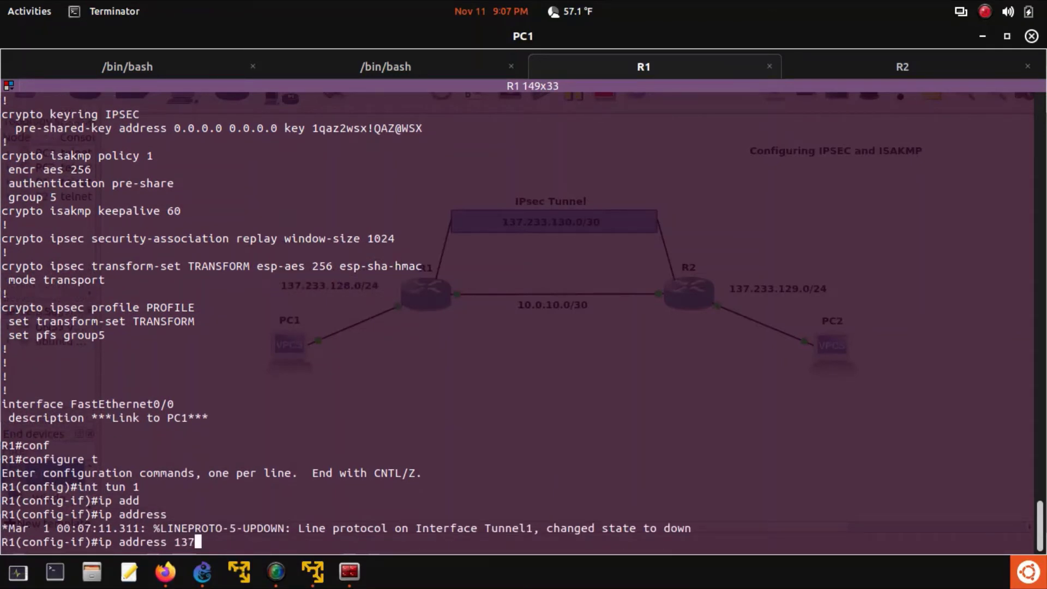
pyautogui.write('.233.130.1 ')
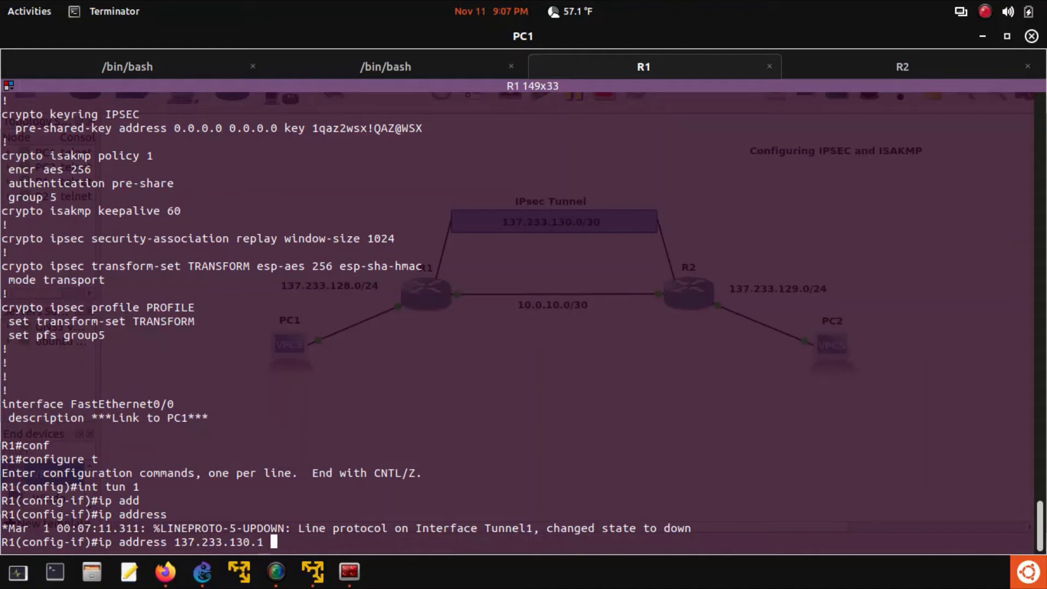
pyautogui.write('255.255.255.252')
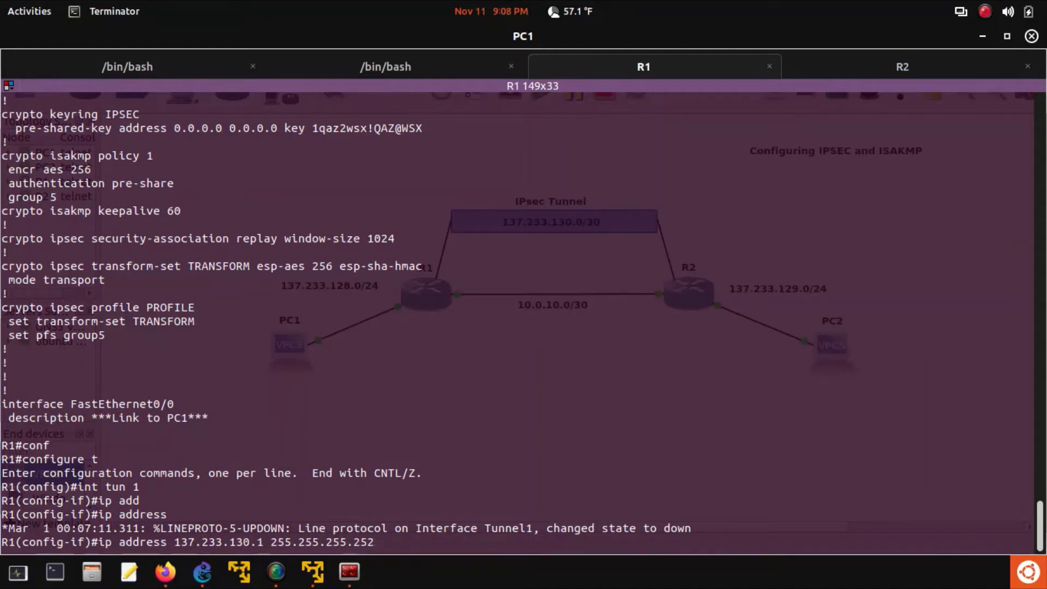
pyautogui.press('Return')
# Set Tunnel1's source to FastEthernet0/1 and destination to 10.0.10.2.
pyautogui.write('tunn')
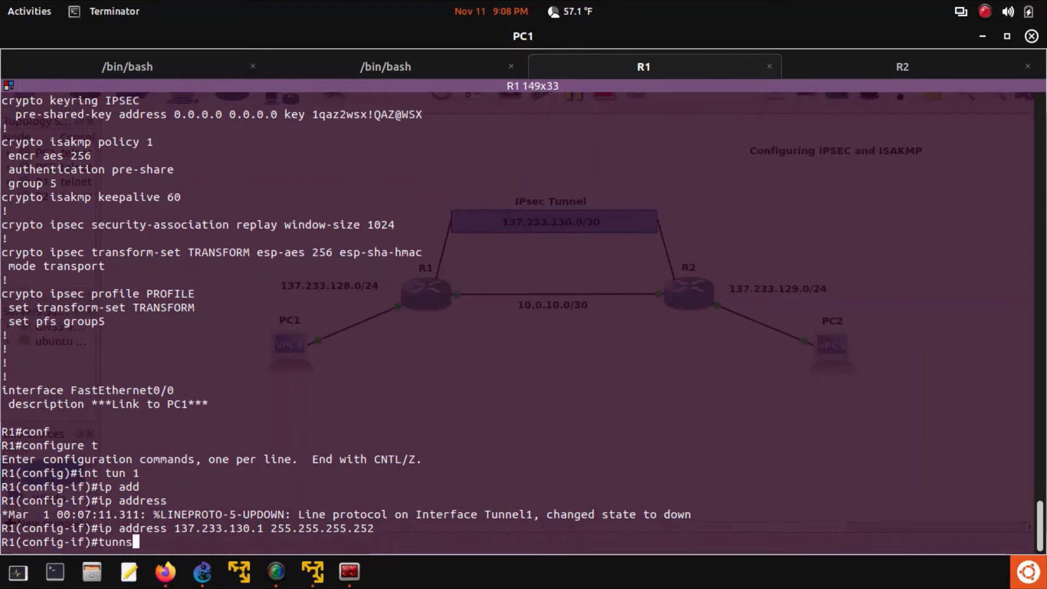
pyautogui.write(' s')
pyautogui.press('Tab')
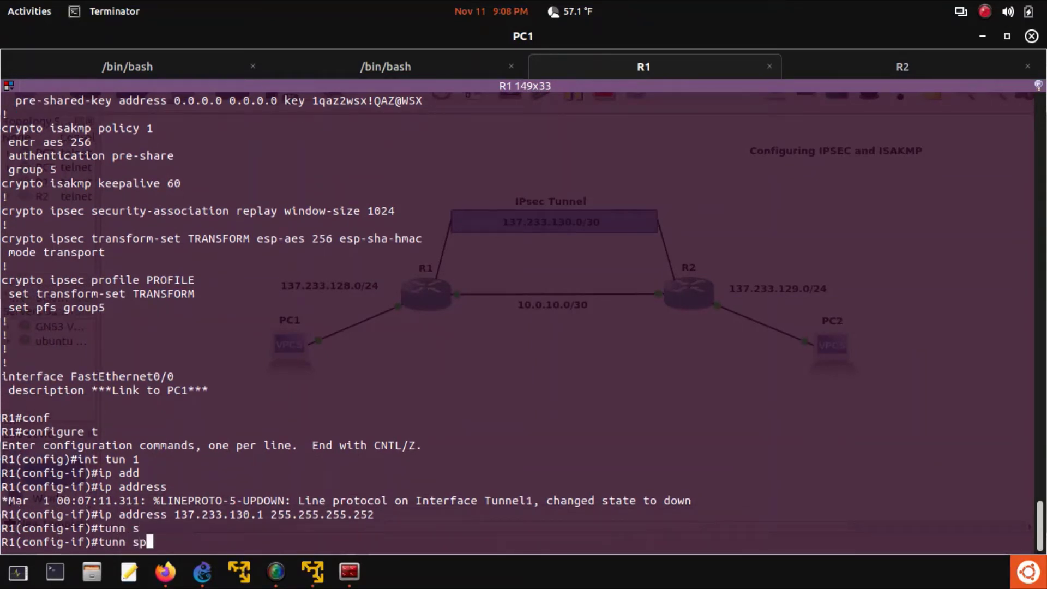
pyautogui.write('o')
pyautogui.press('Tab')
pyautogui.write('f0/1')
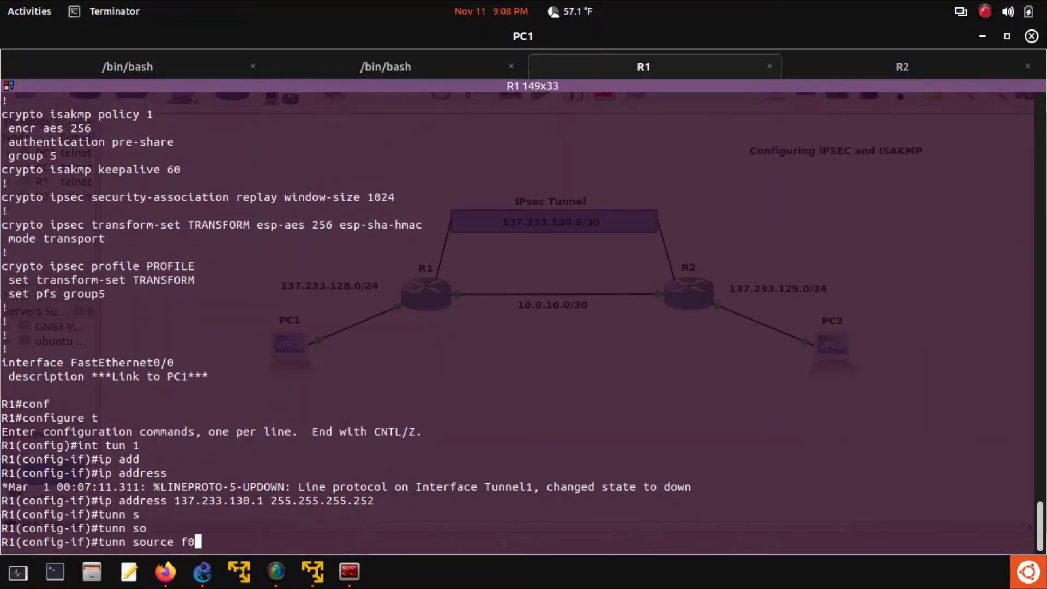
pyautogui.press('Return')
pyautogui.write('tunn des')
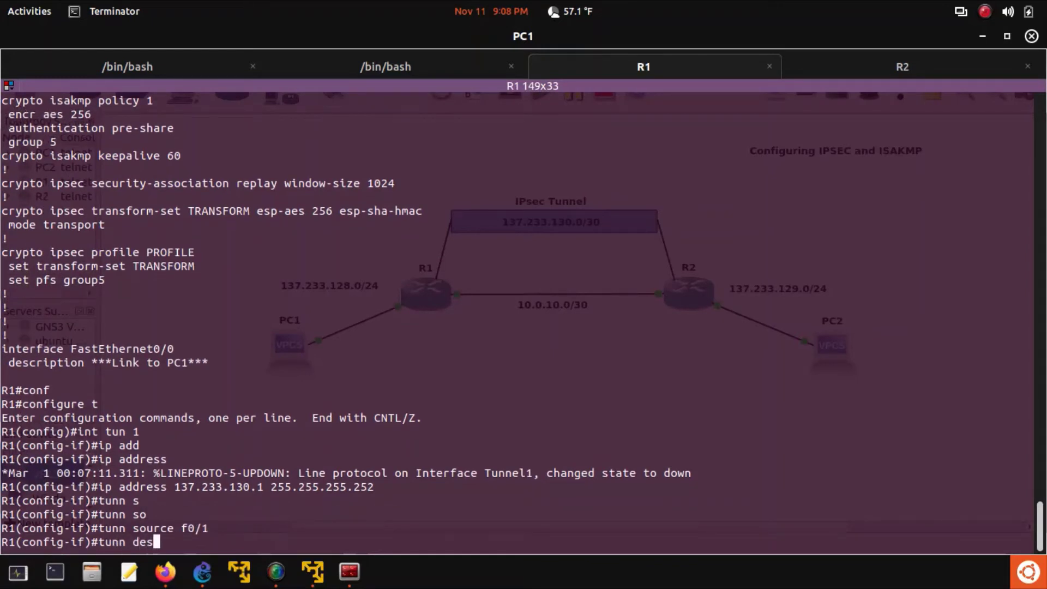
pyautogui.press('Tab')
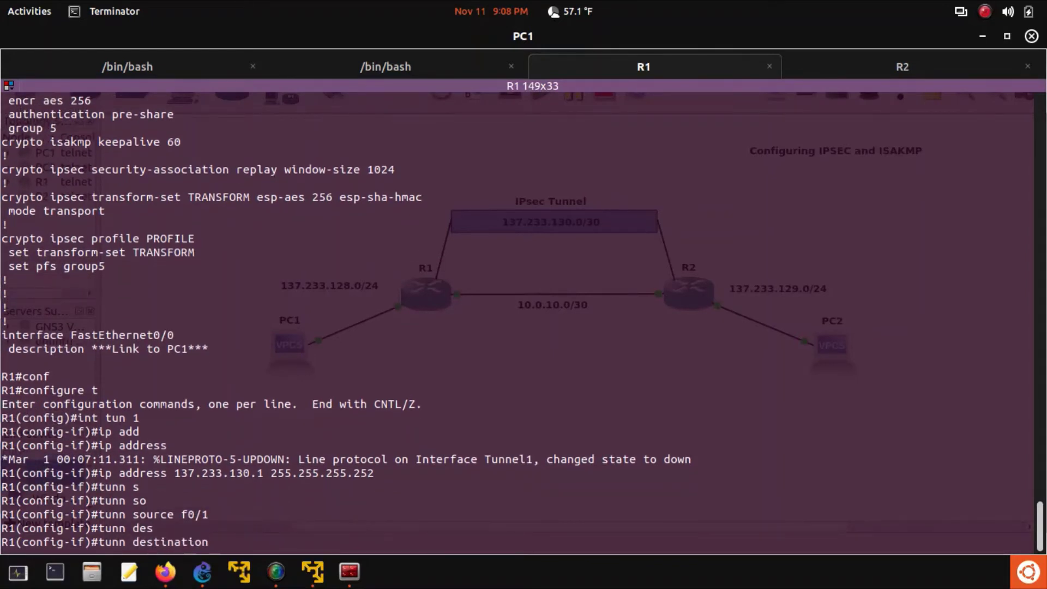
pyautogui.write('10.0.10.2')
pyautogui.press('Return')
# Set Tunnel1's tunnel mode to IPsec IPv4.
pyautogui.write('tunn')
pyautogui.press('Tab')
pyautogui.write('mod')
pyautogui.press('Tab')
pyautogui.write('ip')
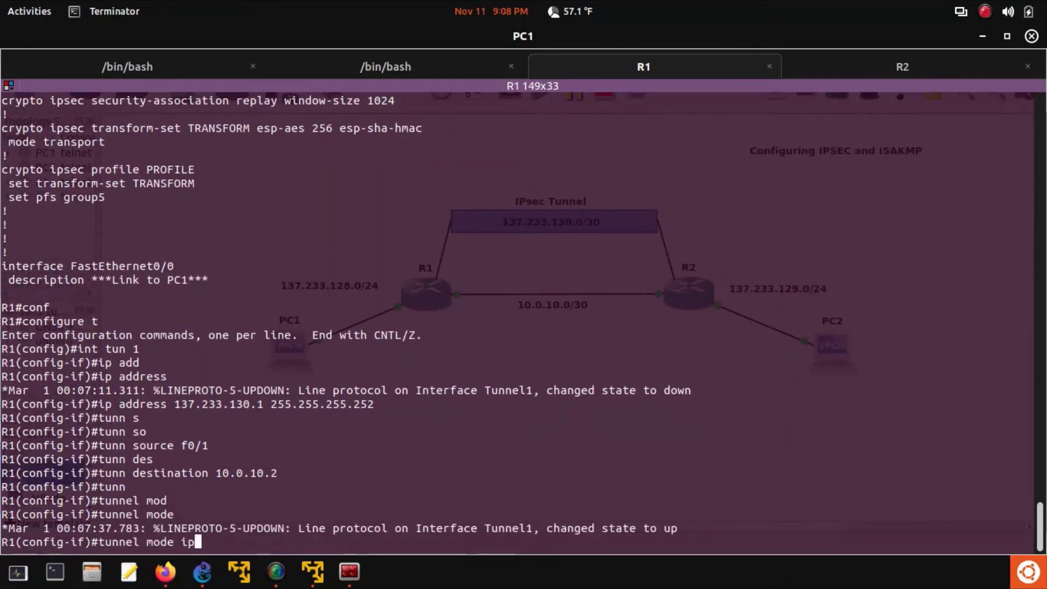
pyautogui.write('sec')
pyautogui.press('Tab')
pyautogui.write('ip')
pyautogui.press('Tab')
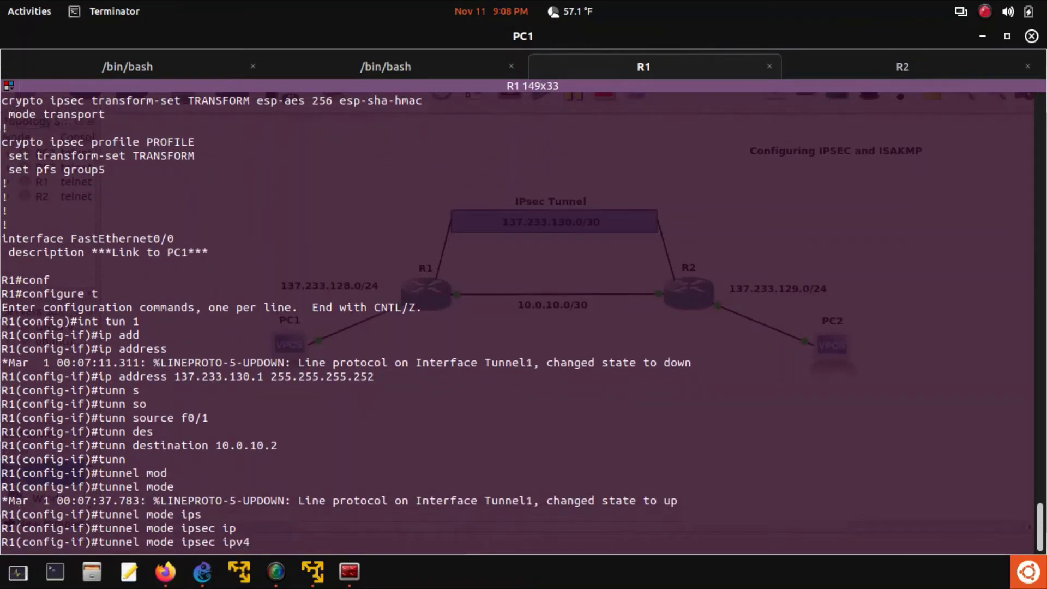
pyautogui.press('Return')
# Protect Tunnel1 with IPsec profile PROFILE shared and exit configuration mode.
pyautogui.write('tunn')
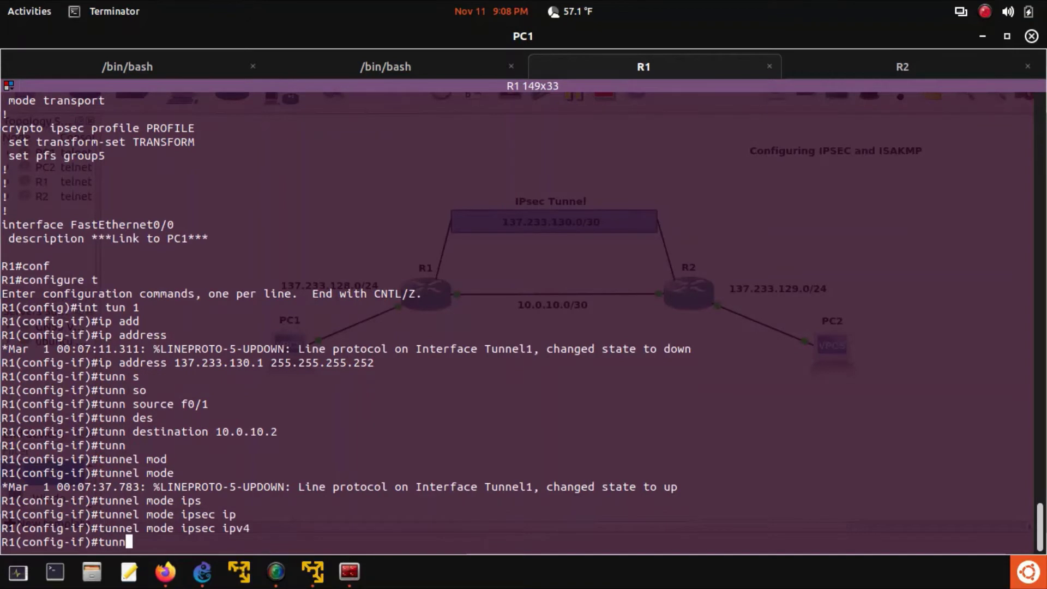
pyautogui.press('Tab')
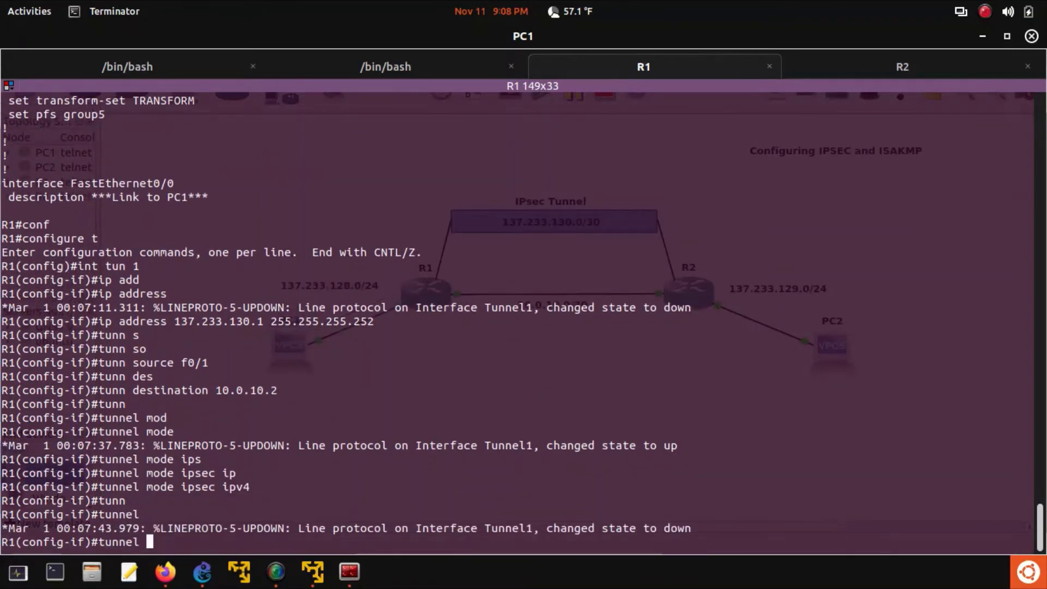
pyautogui.write('pr')
pyautogui.press('Tab')
pyautogui.write('ip')
pyautogui.press('Tab')
pyautogui.write('pr')
pyautogui.press('Tab')
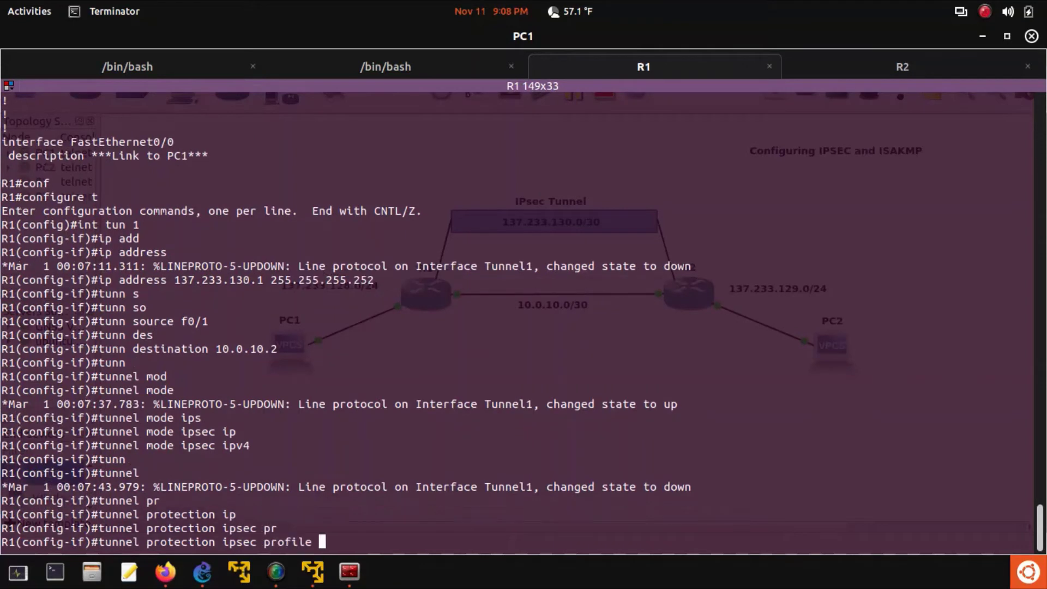
pyautogui.write('PROFILE shared')
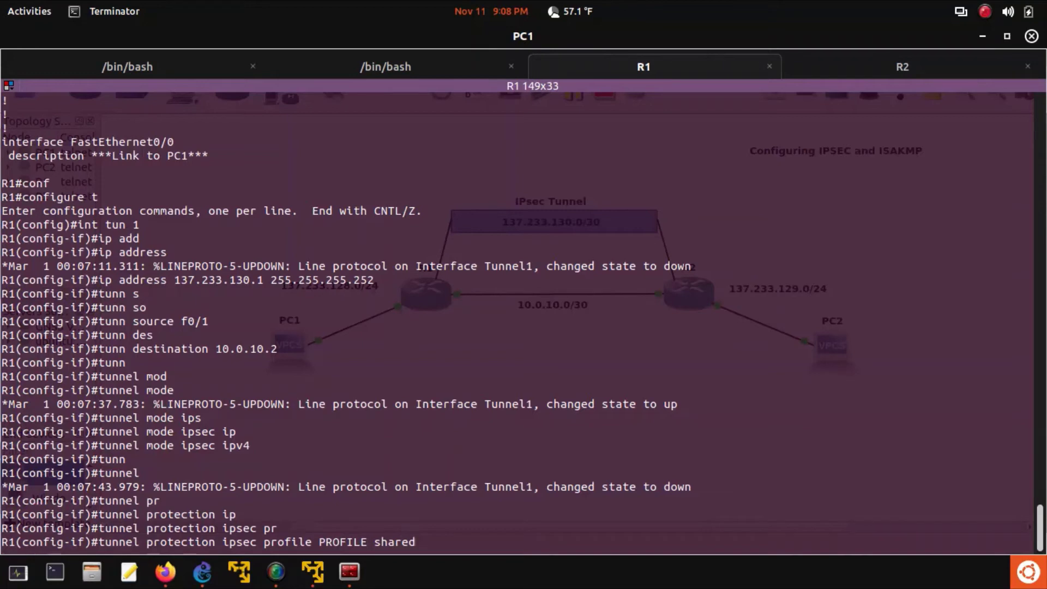
pyautogui.press('Return')
pyautogui.write('end')
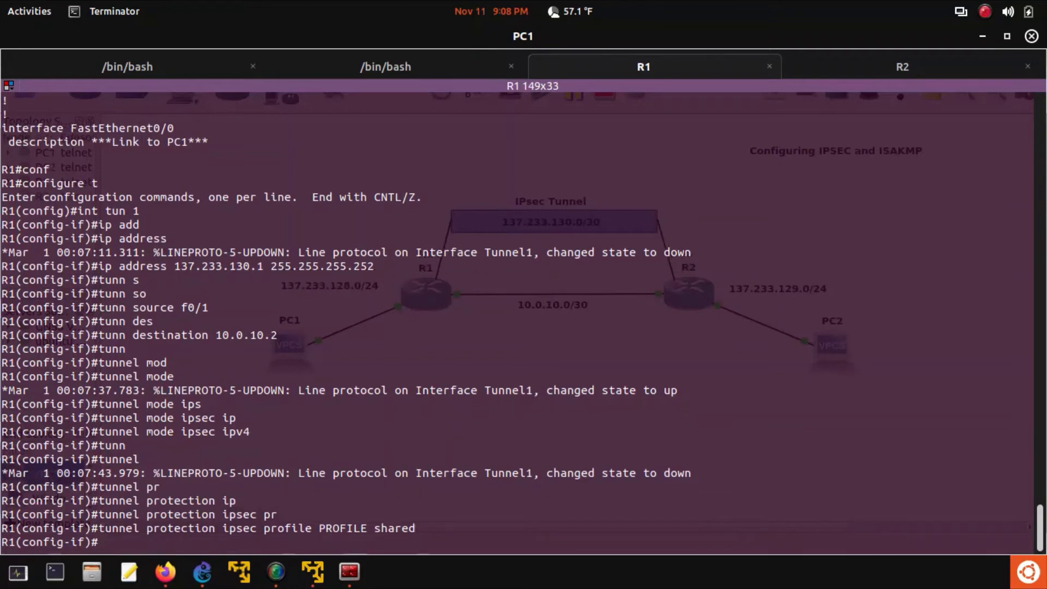
pyautogui.press('Return')
pyautogui.press('Return')
# Display R1's running configuration and page down to the interface Tunnel1 section.
pyautogui.write('show run')
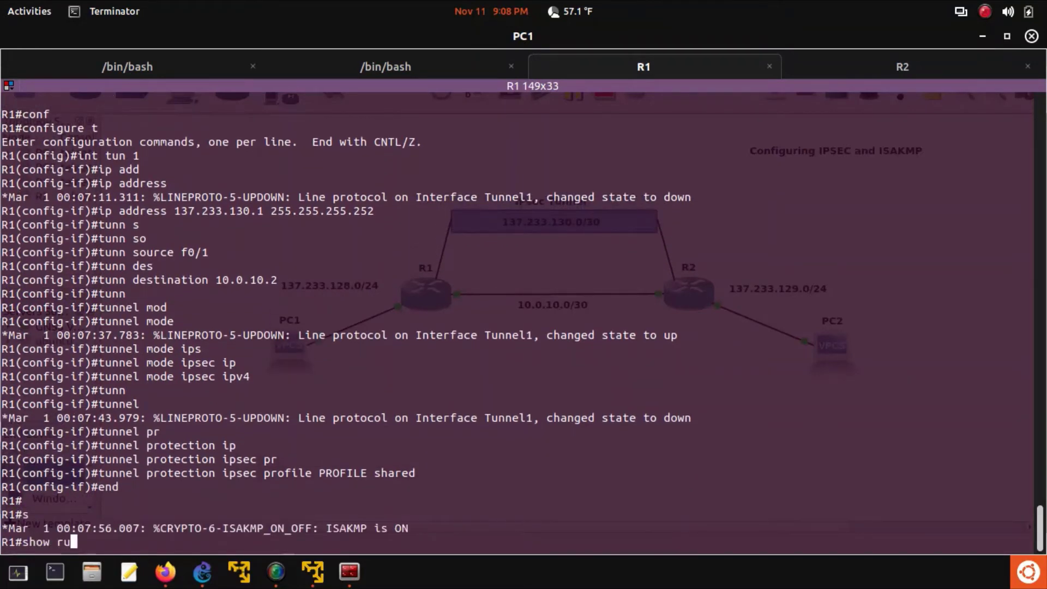
pyautogui.press('Return')
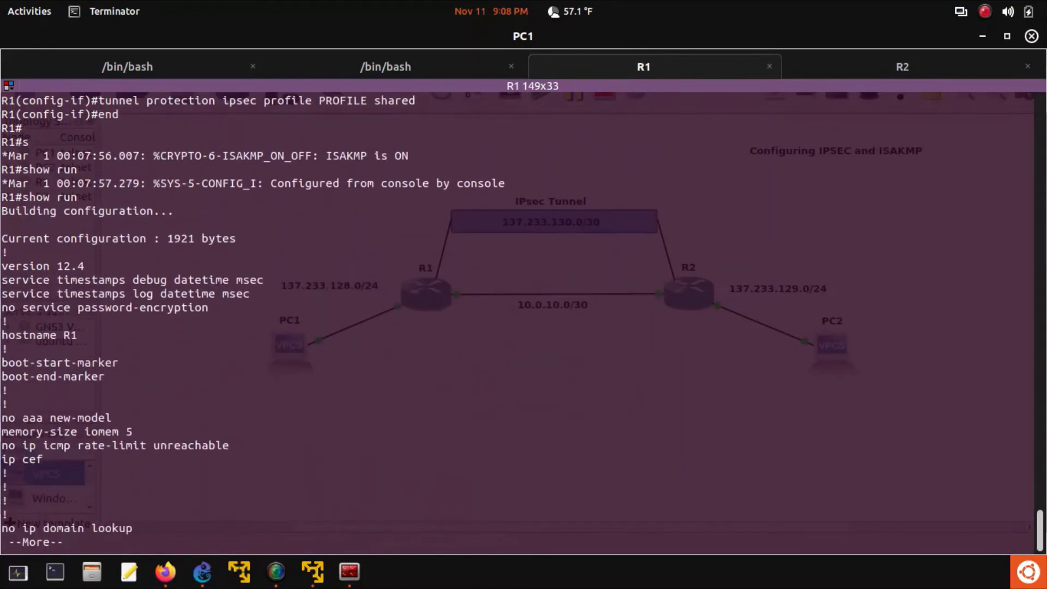
pyautogui.press('Return')
pyautogui.press('Return')
pyautogui.press('Return')
pyautogui.press('Return')
pyautogui.press('Return')
pyautogui.press('Return')
pyautogui.press('Return')
pyautogui.press('Return')
pyautogui.press('Return')
pyautogui.press('Return')
pyautogui.press('Return')
pyautogui.press('Return')
pyautogui.press('Return')
pyautogui.press('Return')
pyautogui.press('Return')
pyautogui.press('Return')
pyautogui.press('Return')
pyautogui.press('Return')
pyautogui.press('Return')
pyautogui.press('Return')
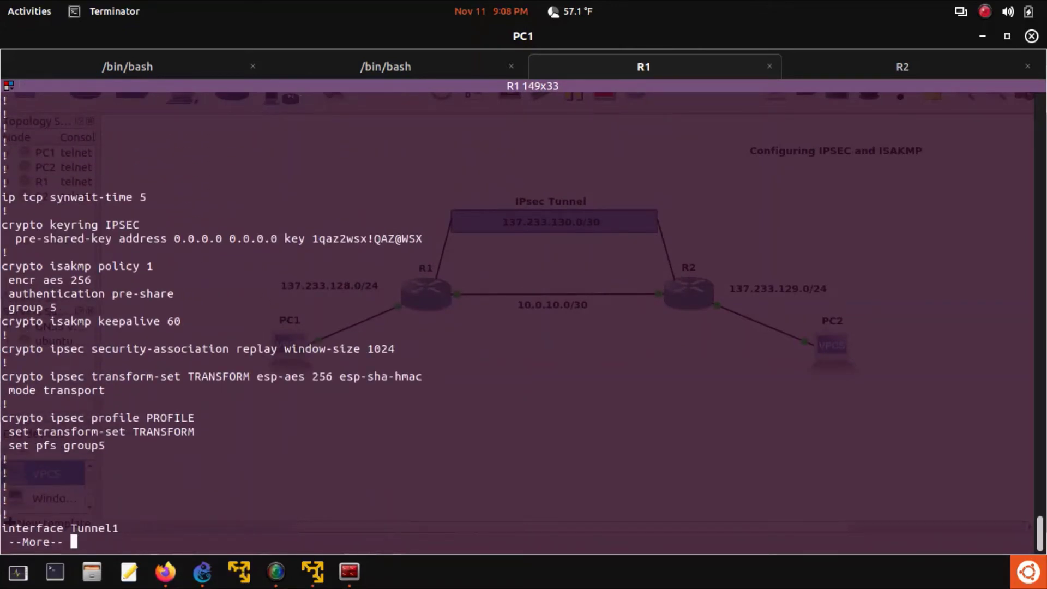
pyautogui.press('space')
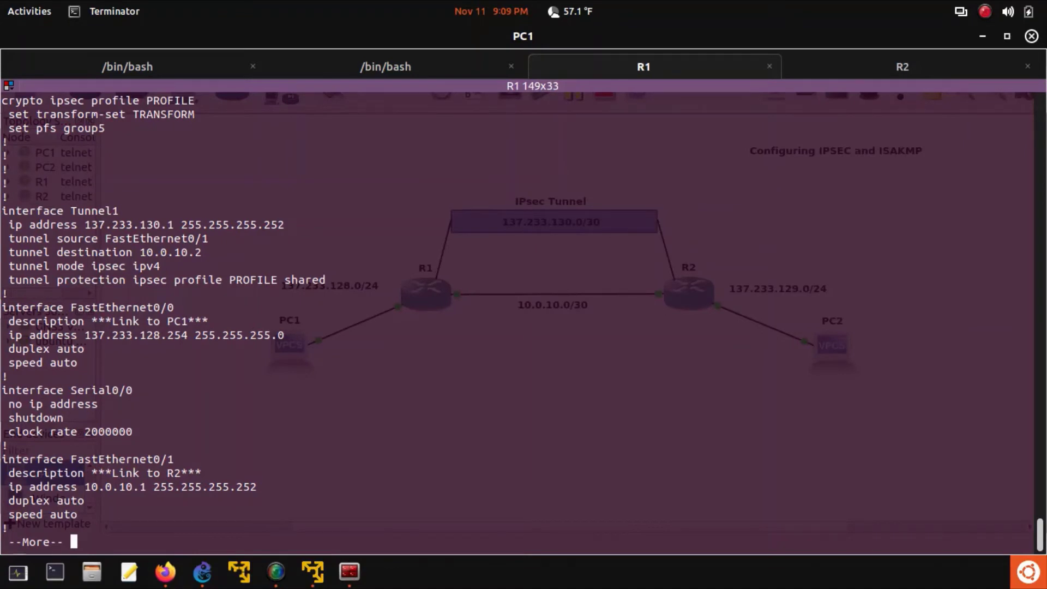
# Switch to R2's console and enter global configuration mode with configure terminal.
pyautogui.click(926, 69)
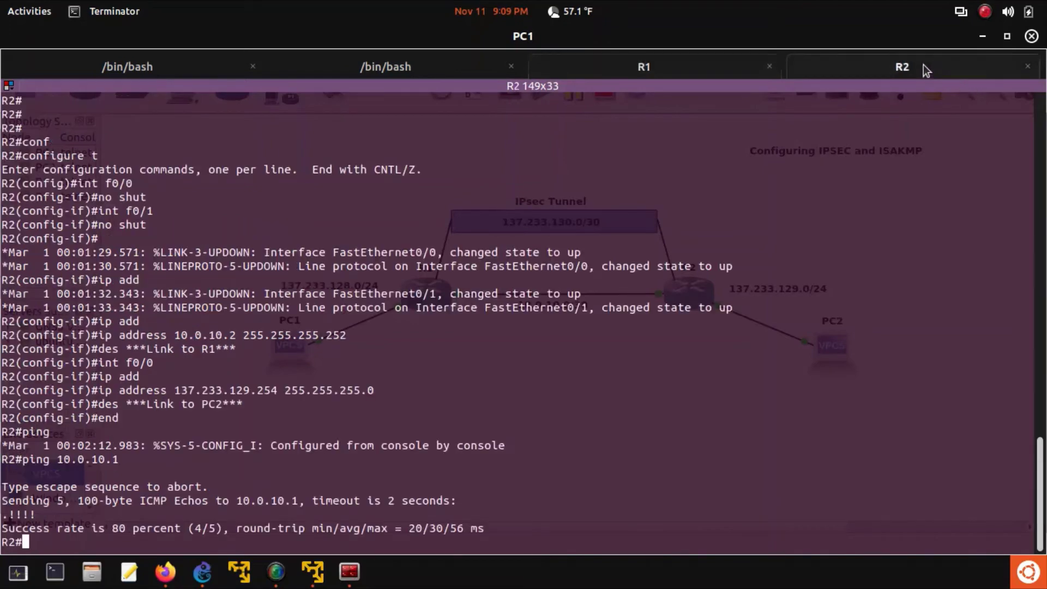
pyautogui.press('Return')
pyautogui.press('Return')
pyautogui.press('Return')
pyautogui.press('Return')
pyautogui.press('Return')
pyautogui.press('Return')
pyautogui.press('Return')
pyautogui.press('Return')
pyautogui.press('Return')
pyautogui.press('Return')
pyautogui.press('Return')
pyautogui.press('Return')
pyautogui.press('Return')
pyautogui.press('Return')
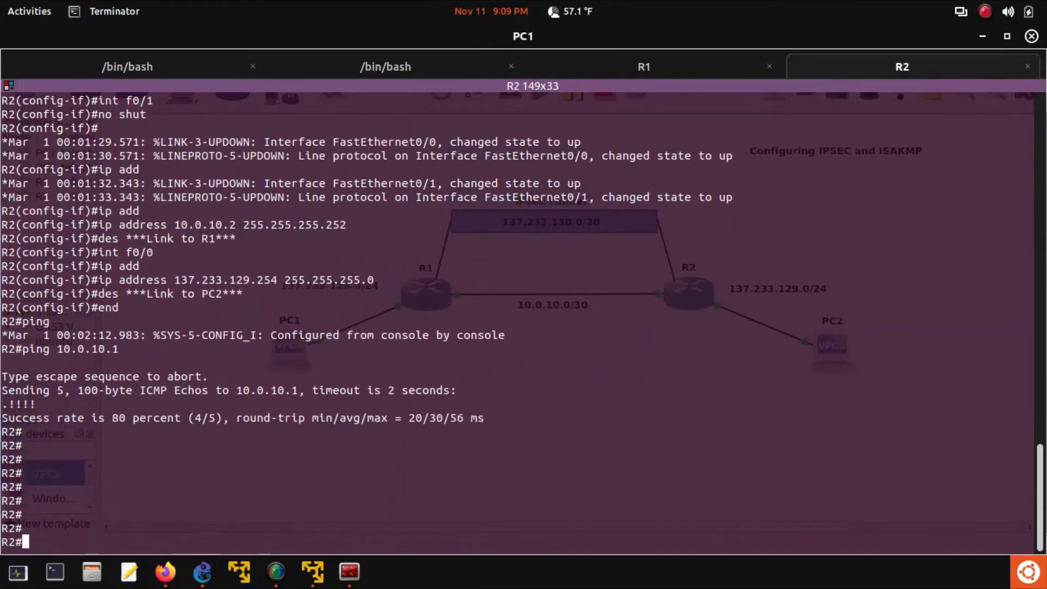
pyautogui.write('conf')
pyautogui.press('Tab')
pyautogui.write('t')
pyautogui.press('Return')
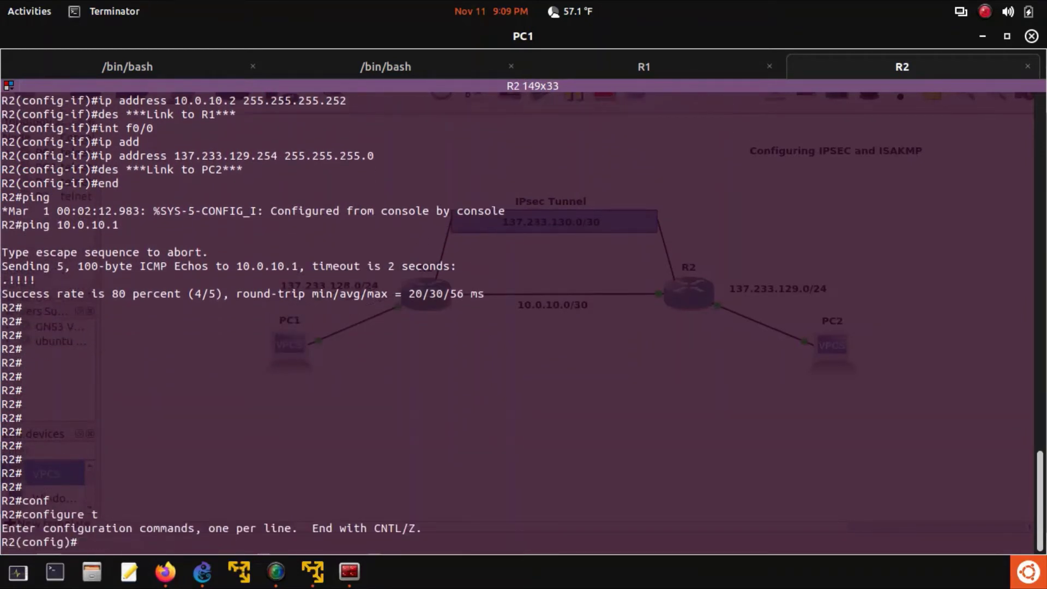
# Create ISAKMP policy 1 with pre-share authentication, AES 256 encryption and Diffie-Hellman group 5.
pyautogui.write('cry')
pyautogui.press('Tab')
pyautogui.write('is')
pyautogui.press('Tab')
pyautogui.write('po')
pyautogui.press('Tab')
pyautogui.write('1')
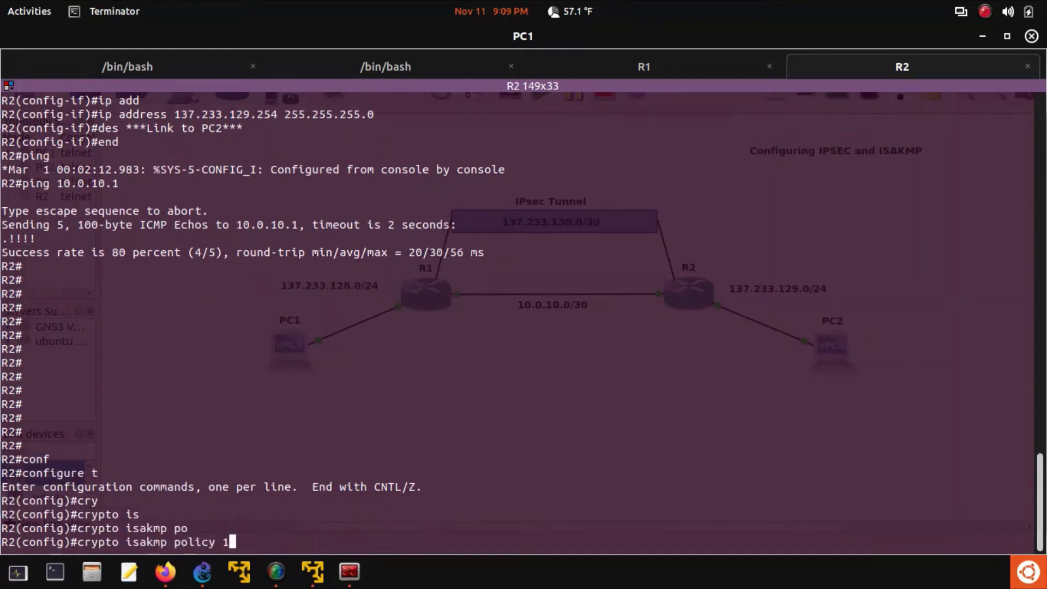
pyautogui.press('Return')
pyautogui.write('authentication p')
pyautogui.press('Tab')
pyautogui.write('pr')
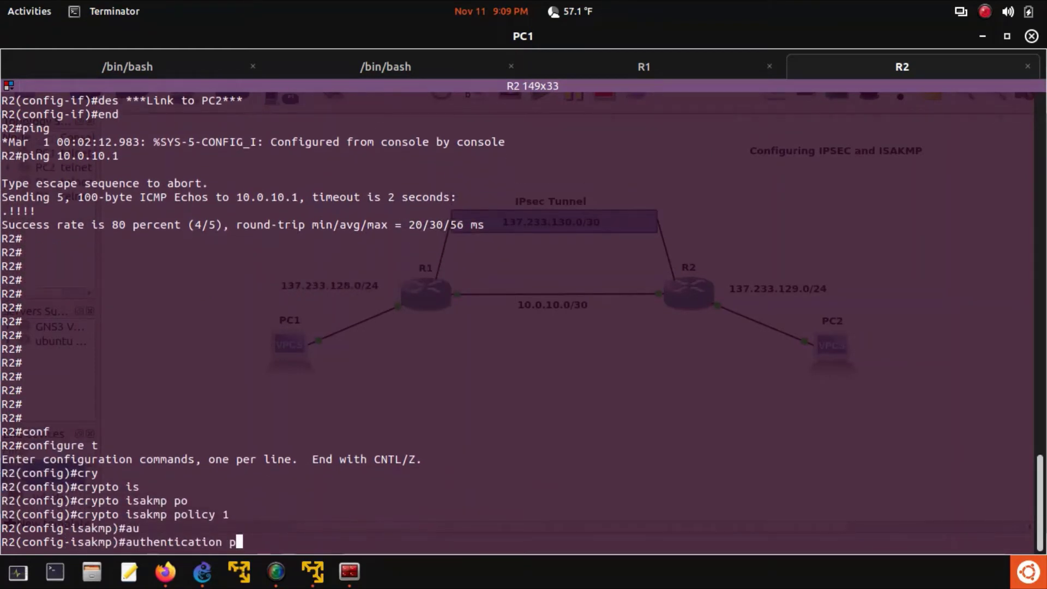
pyautogui.press('Tab')
pyautogui.press('Return')
pyautogui.write('en')
pyautogui.press('Tab')
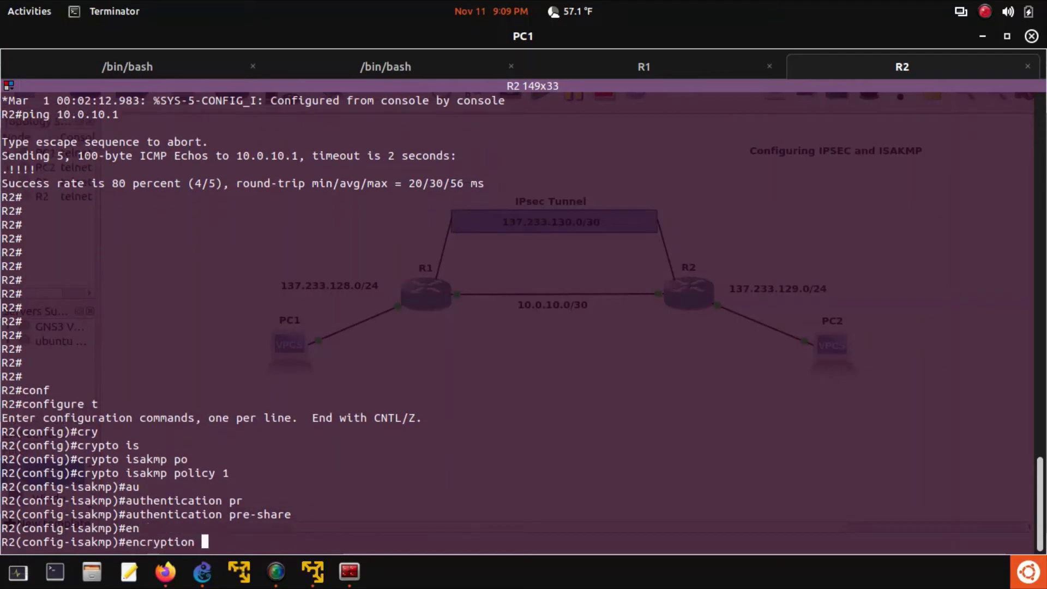
pyautogui.write('a')
pyautogui.press('Tab')
pyautogui.write('256')
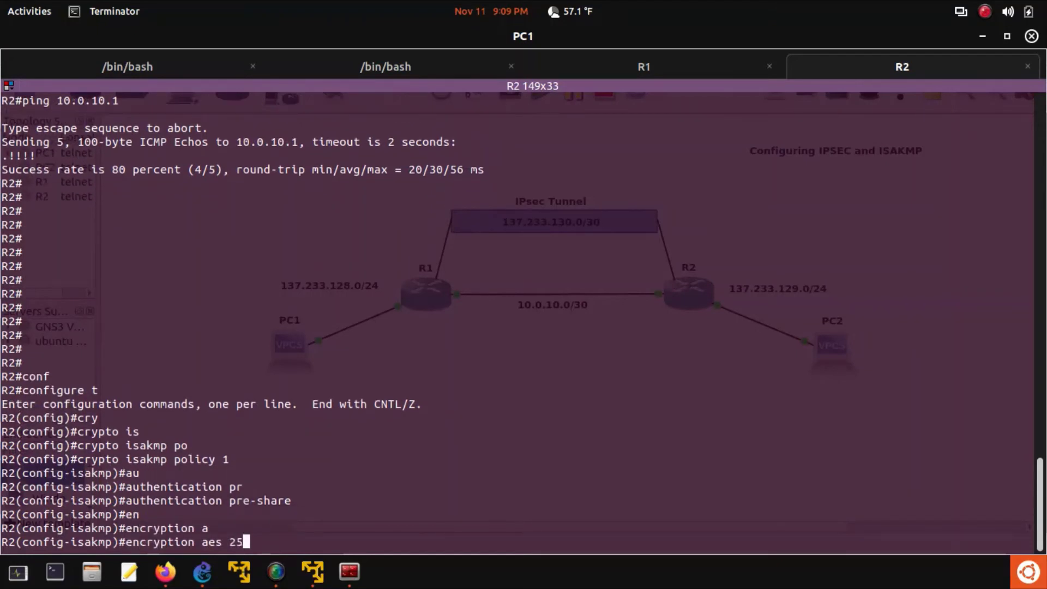
pyautogui.press('Return')
pyautogui.write('gr')
pyautogui.press('Tab')
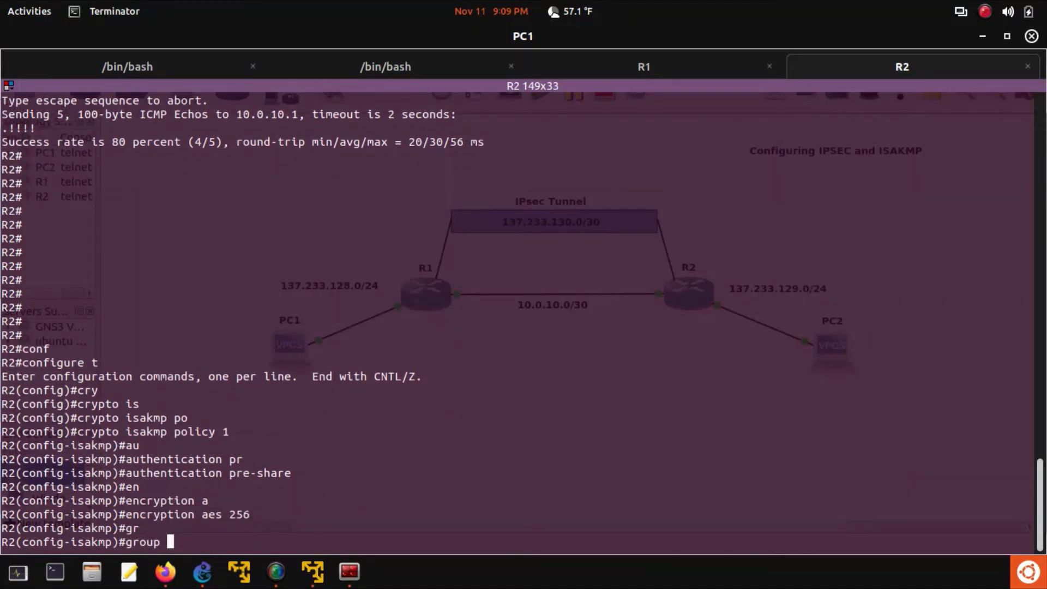
pyautogui.write('5')
pyautogui.press('Return')
pyautogui.write('exi')
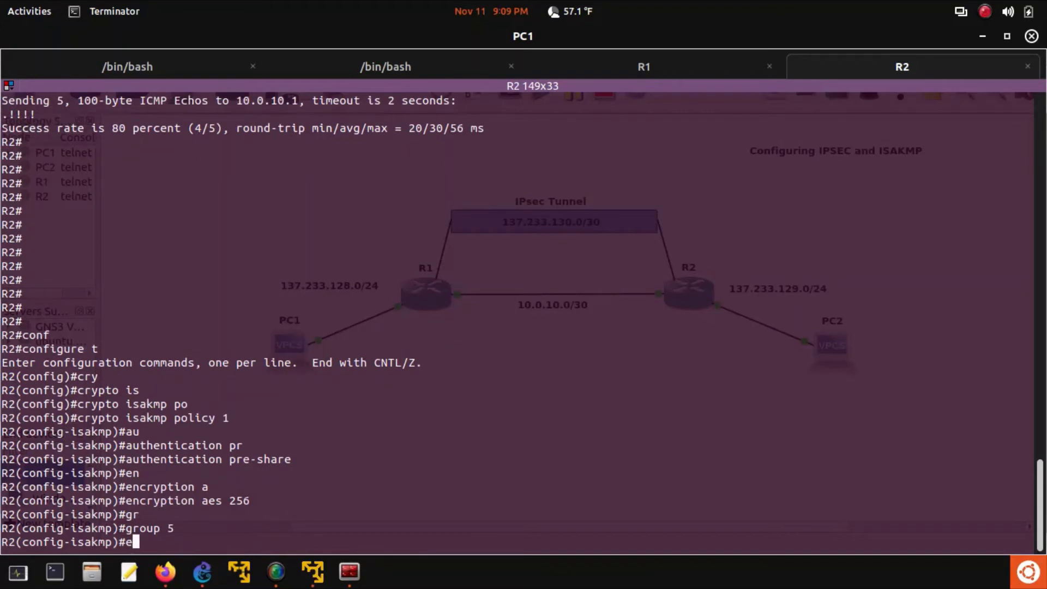
pyautogui.press('Return')
# Set the ISAKMP keepalive to 60.
pyautogui.write('cry')
pyautogui.press('Tab')
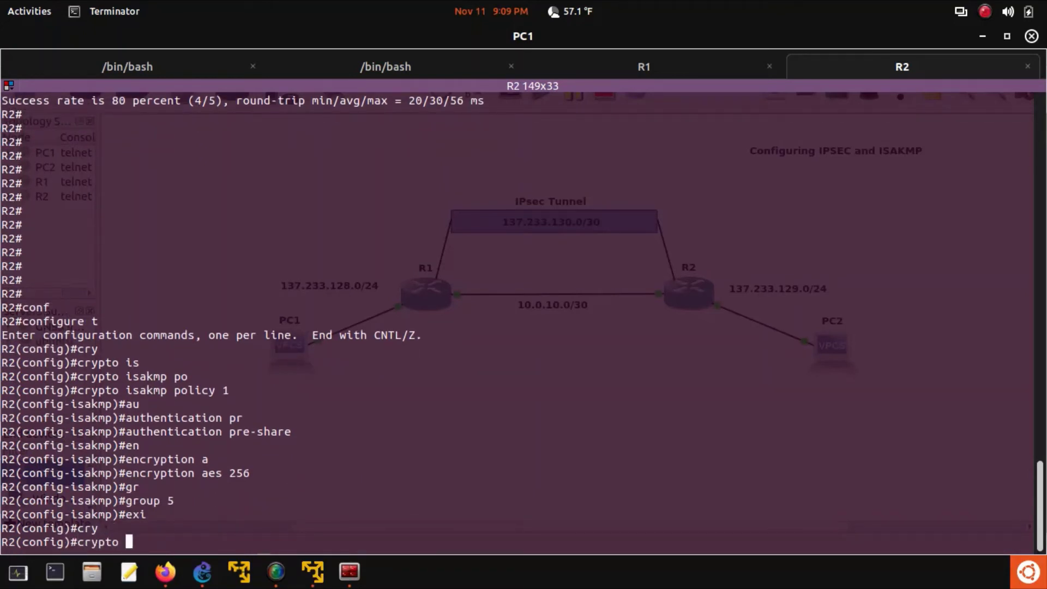
pyautogui.write('is')
pyautogui.press('Tab')
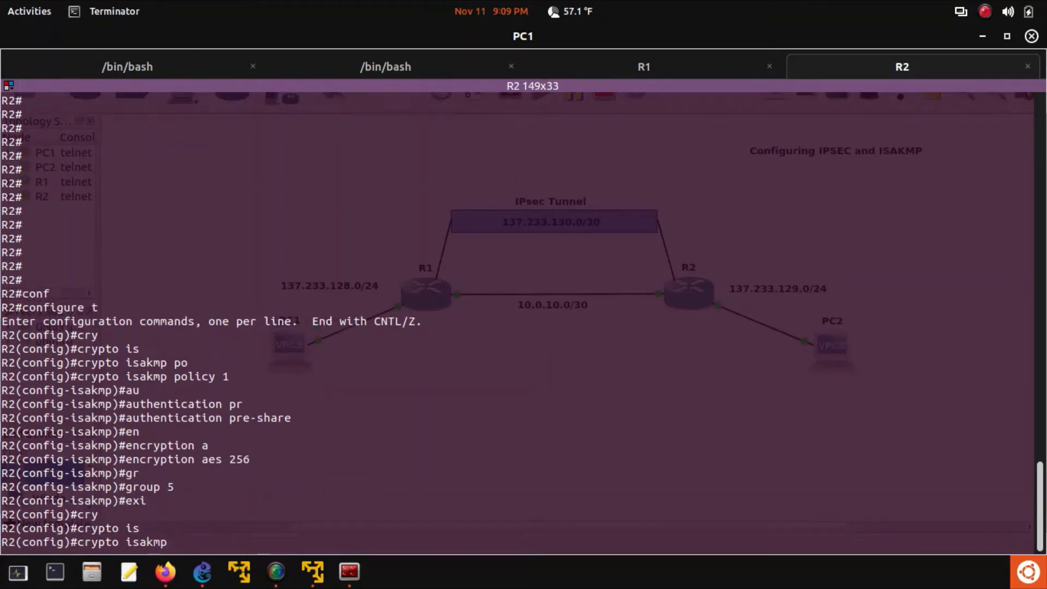
pyautogui.write('kee')
pyautogui.press('Tab')
pyautogui.write('60')
pyautogui.press('Return')
# Create IPsec transform set TRANSFORM using esp-aes 256 and esp-sha-hmac.
pyautogui.write('crypto i')
pyautogui.press('Tab')
pyautogui.write('ips')
pyautogui.press('Tab')
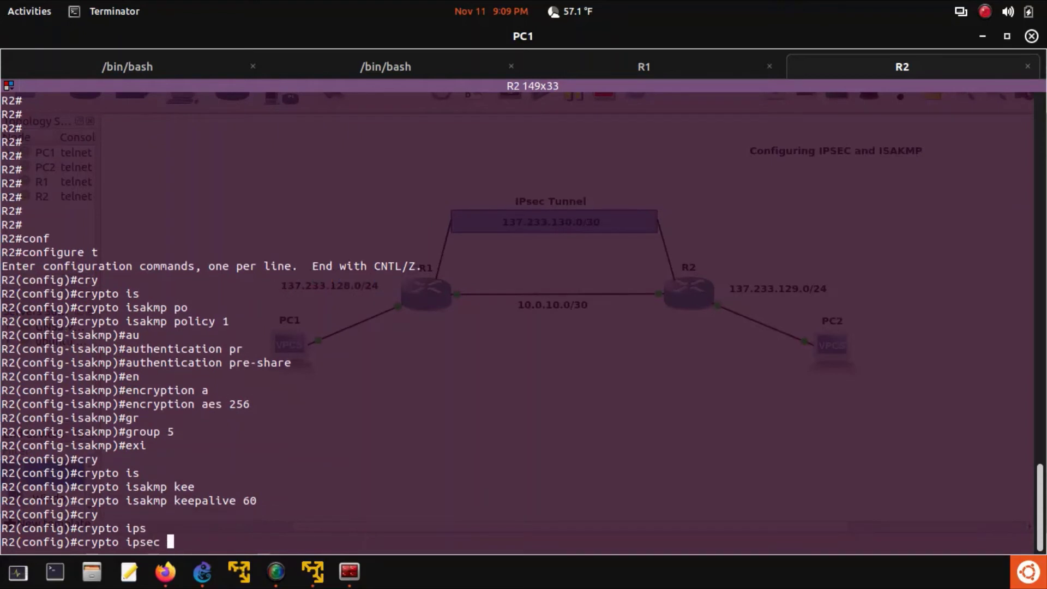
pyautogui.write('tre')
pyautogui.press('Tab')
pyautogui.press('BackSpace')
pyautogui.write('a')
pyautogui.press('Tab')
pyautogui.write('nsf')
pyautogui.press('Tab')
pyautogui.write('TRANS')
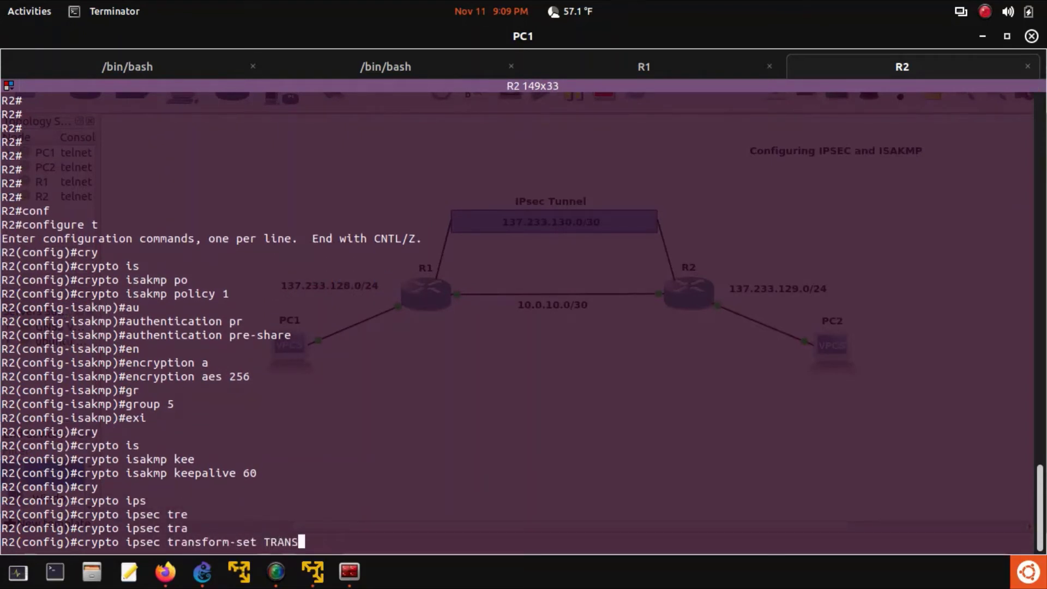
pyautogui.write('FORM esp-a')
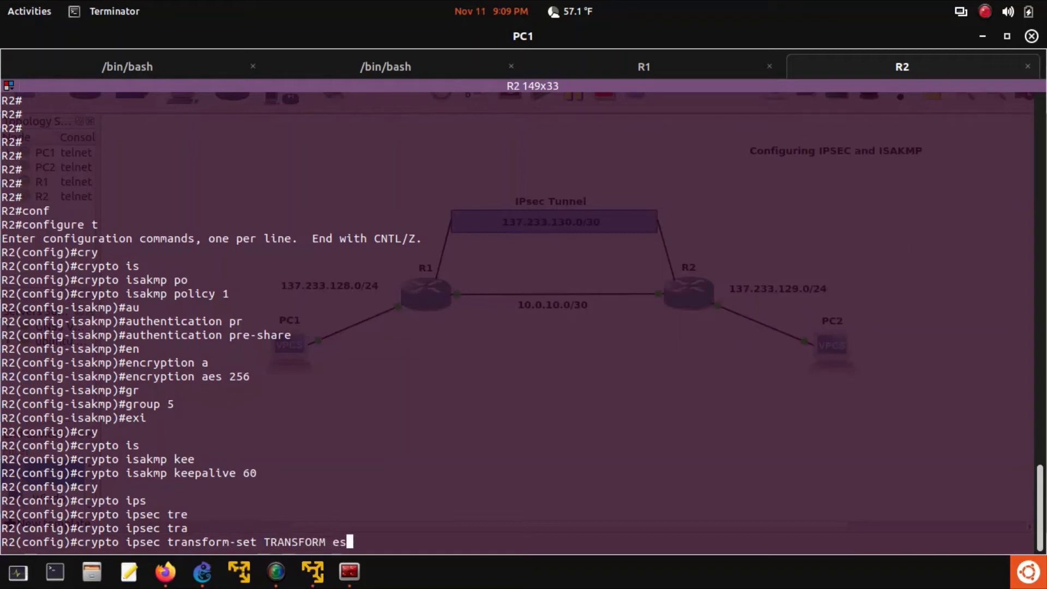
pyautogui.press('Tab')
pyautogui.write('p-')
pyautogui.press('Tab')
pyautogui.write('256 es')
pyautogui.press('Tab')
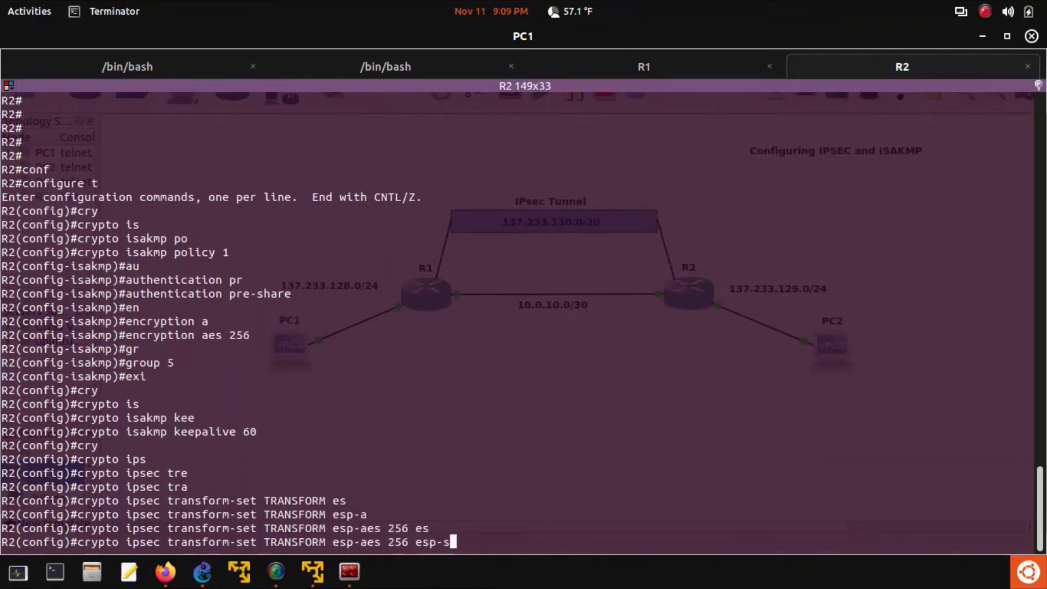
pyautogui.write('sha-hmac')
pyautogui.press('Tab')
pyautogui.press('Return')
# Put transform set TRANSFORM into transport mode and return to global configuration.
pyautogui.write('mo')
pyautogui.press('Tab')
pyautogui.write('tr')
pyautogui.press('Tab')
pyautogui.press('Return')
pyautogui.write('exi')
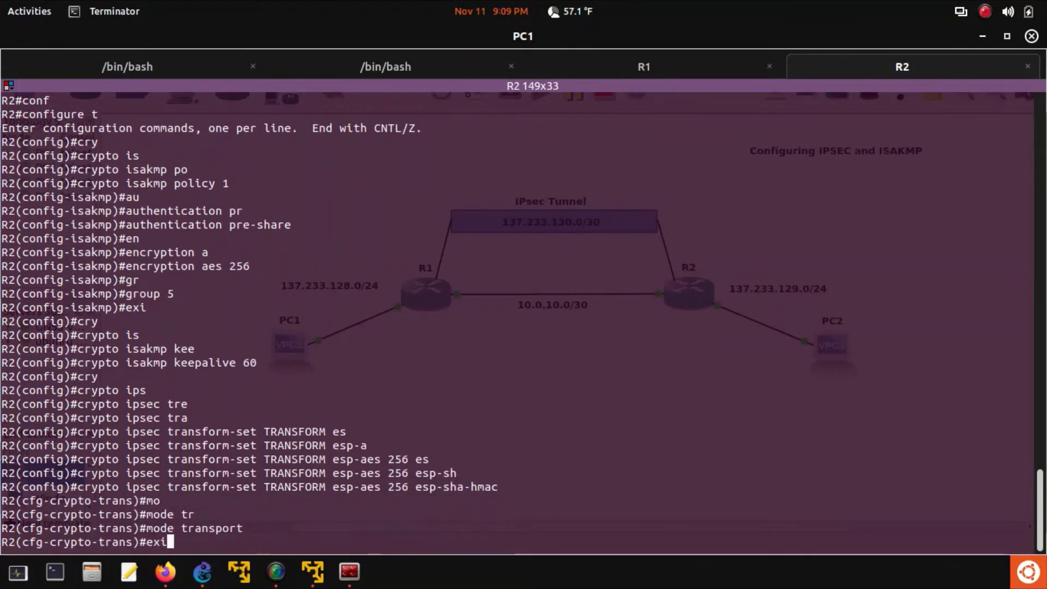
pyautogui.press('Return')
pyautogui.write('crypto')
pyautogui.press('Tab')
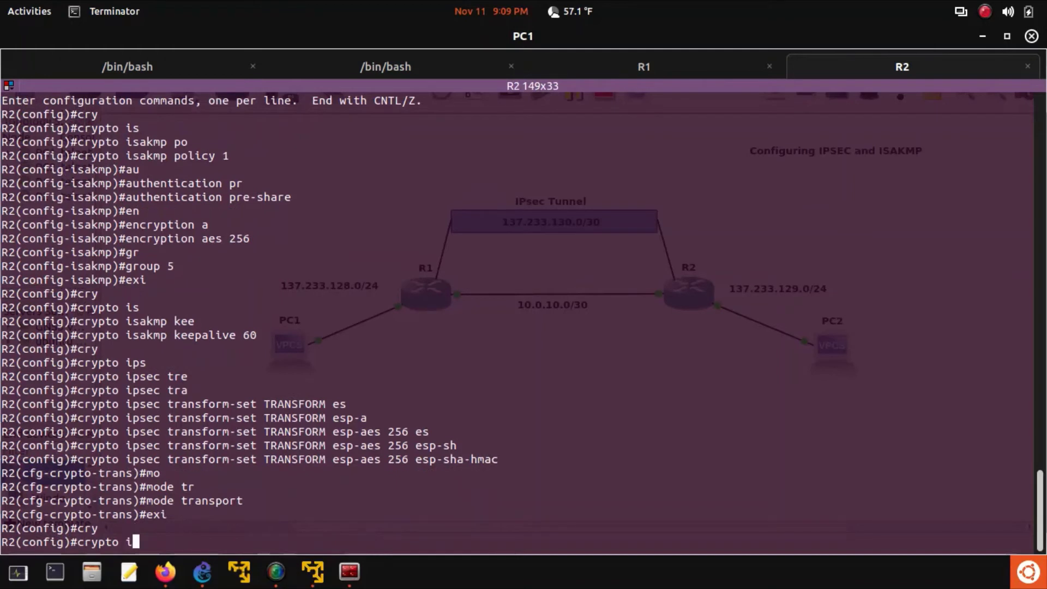
# Create IPsec profile PROFILE using transform set TRANSFORM with PFS group5.
pyautogui.write('ipsec p')
pyautogui.press('Tab')
pyautogui.write('pr')
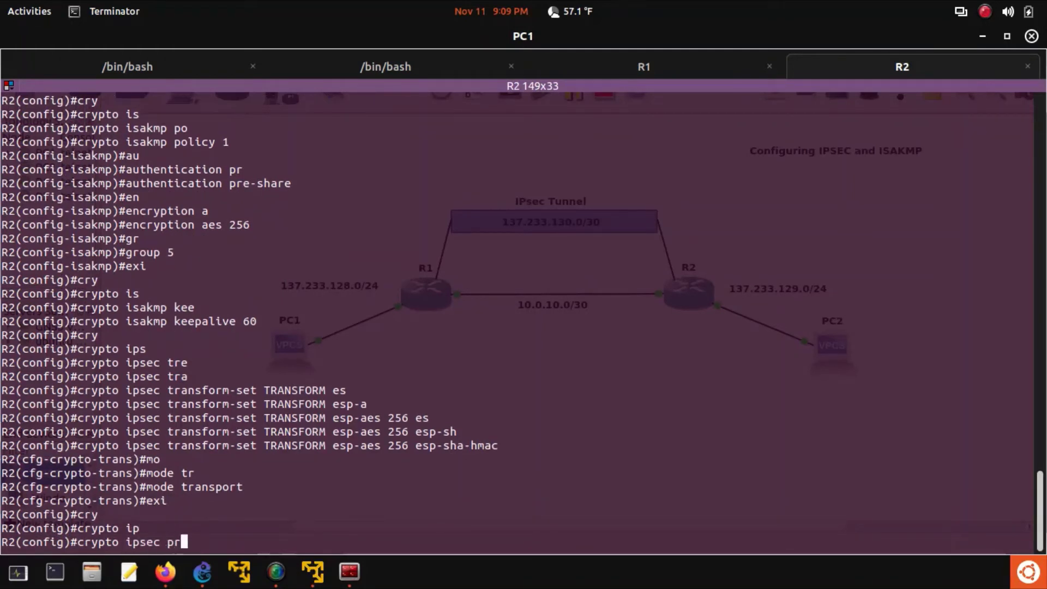
pyautogui.press('Tab')
pyautogui.write('PROFILE')
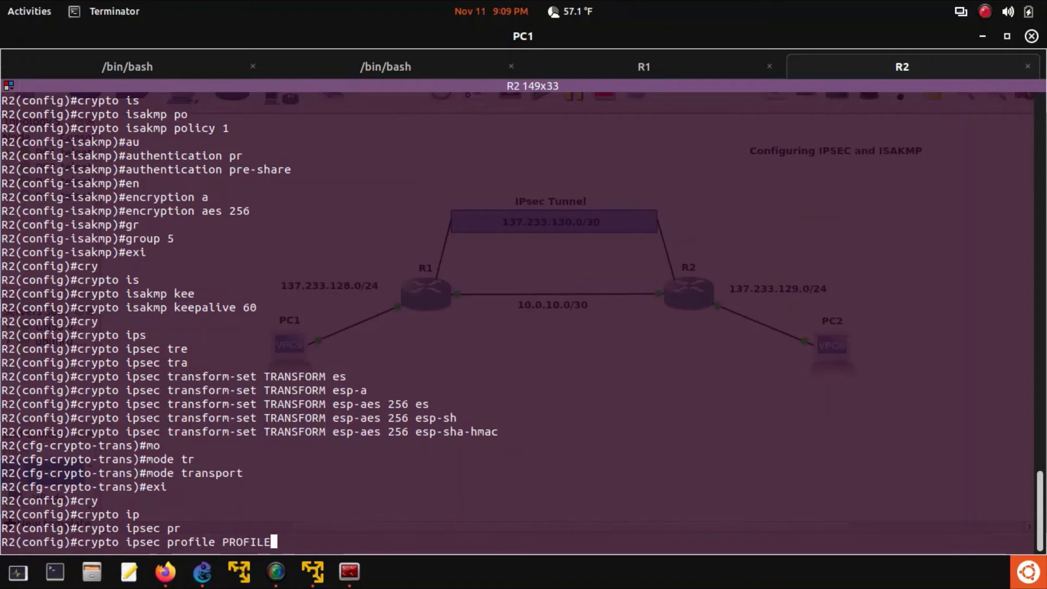
pyautogui.press('Return')
pyautogui.write('set')
pyautogui.press('Tab')
pyautogui.write('tra')
pyautogui.press('Tab')
pyautogui.write('TRANSFORM')
pyautogui.press('Return')
pyautogui.write('set ')
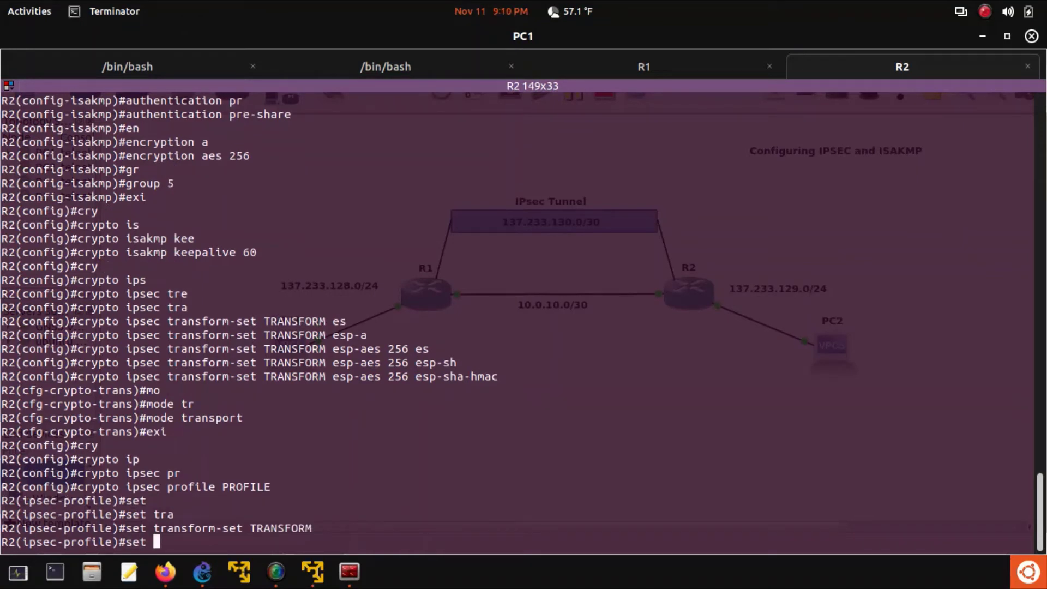
pyautogui.write('pfs gr')
pyautogui.press('Tab')
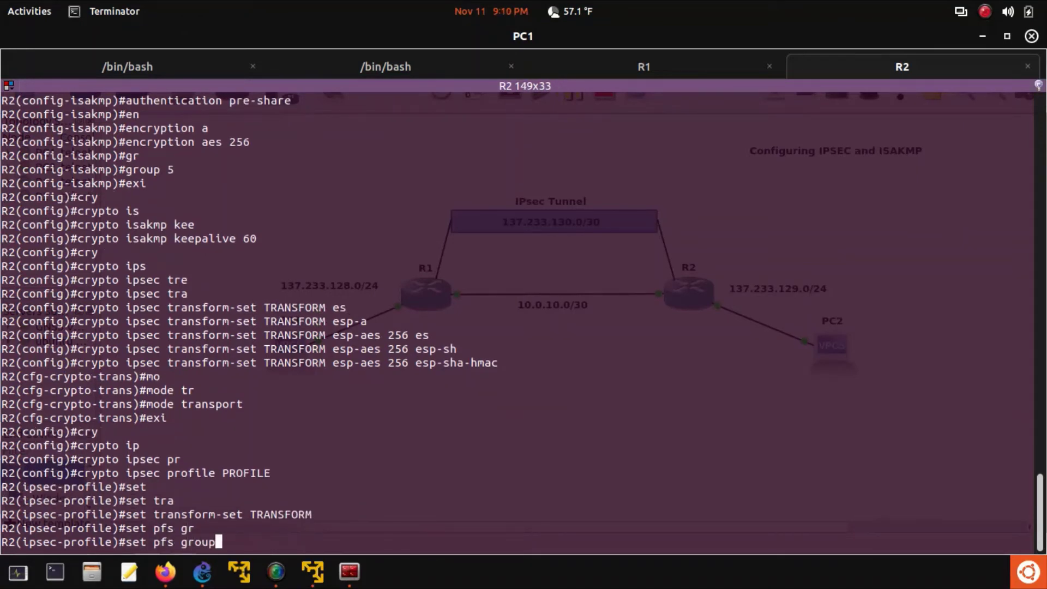
pyautogui.write('5')
pyautogui.press('Return')
pyautogui.write('exi')
pyautogui.press('Return')
# Set the IPsec security-association replay window size to 1024.
pyautogui.write('cry')
pyautogui.press('Tab')
pyautogui.write('ips')
pyautogui.press('Tab')
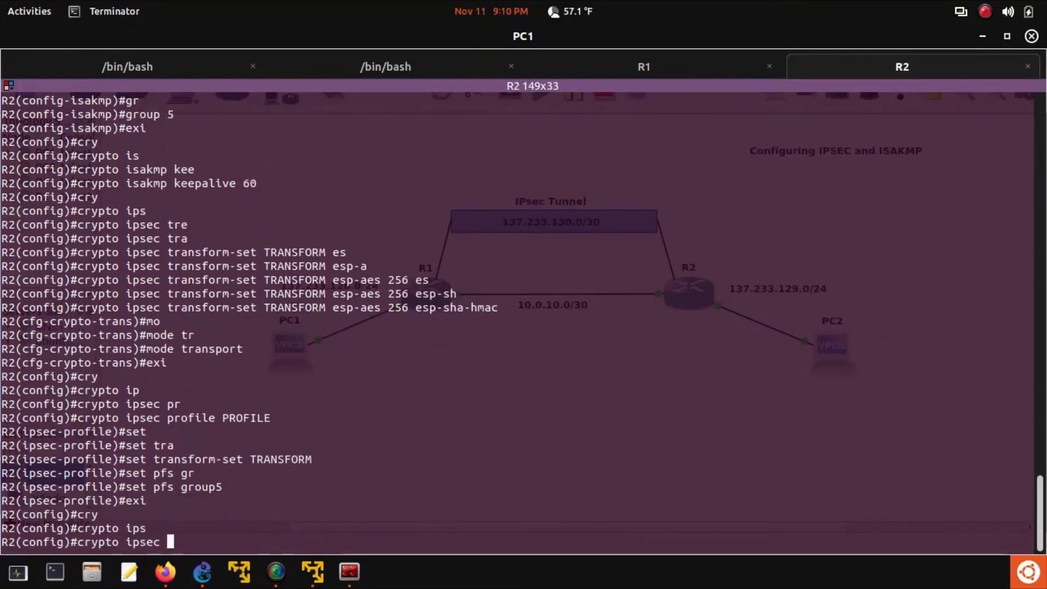
pyautogui.write('sec')
pyautogui.press('Tab')
pyautogui.write('re')
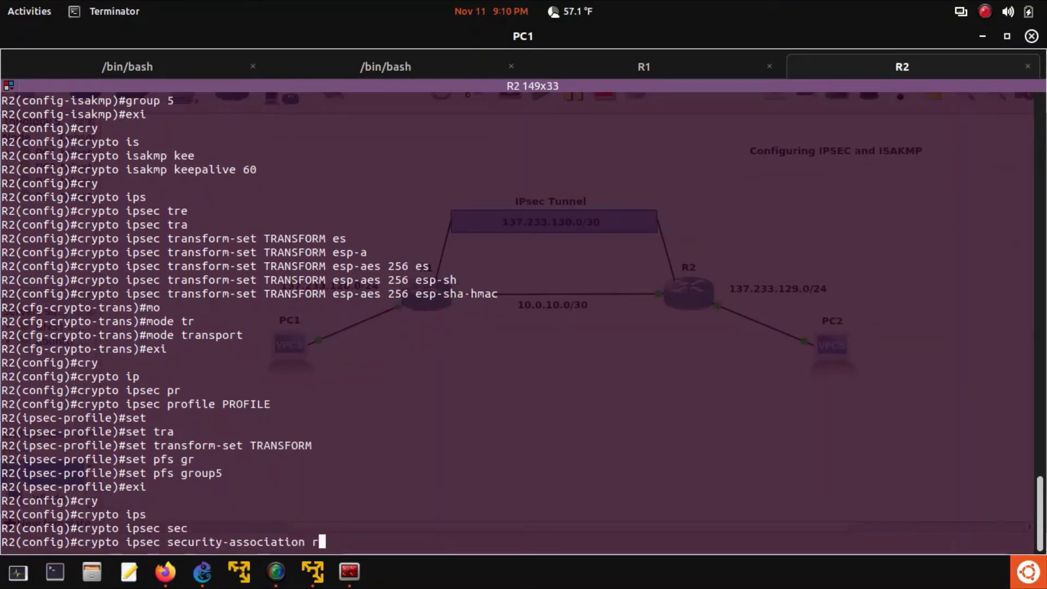
pyautogui.press('Tab')
pyautogui.write('w')
pyautogui.press('Tab')
pyautogui.write('1024')
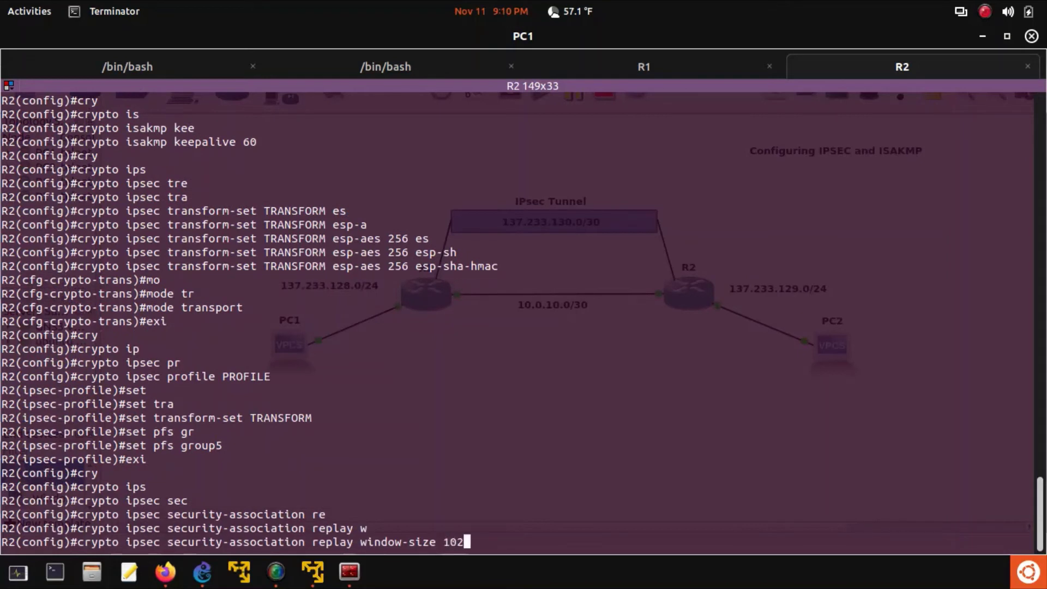
pyautogui.press('Return')
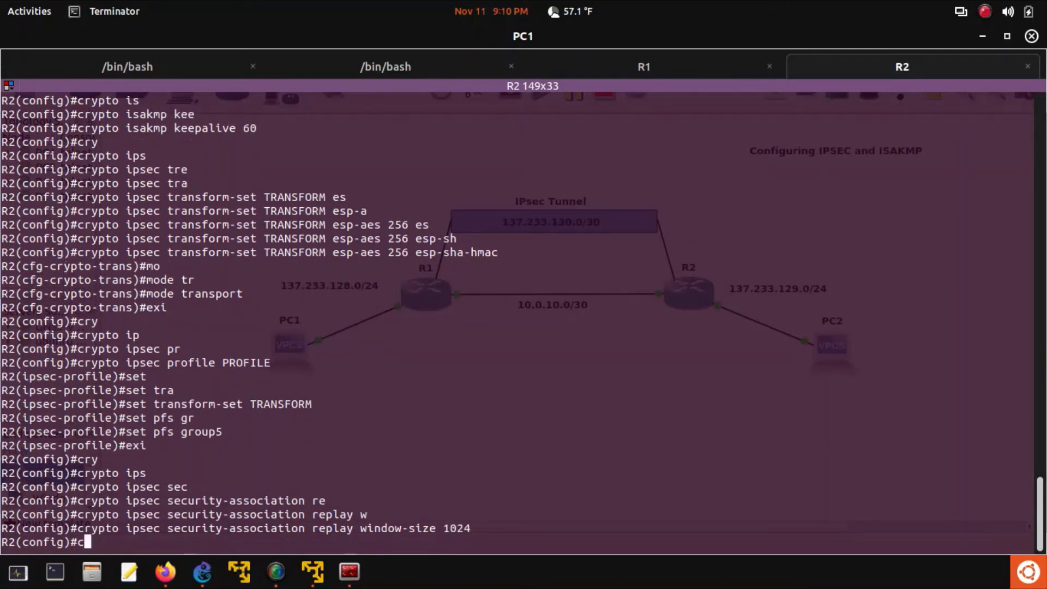
# Create keyring IPSEC with a pre-shared key for any peer address 0.0.0.0 0.0.0.0, then end.
pyautogui.press('Tab')
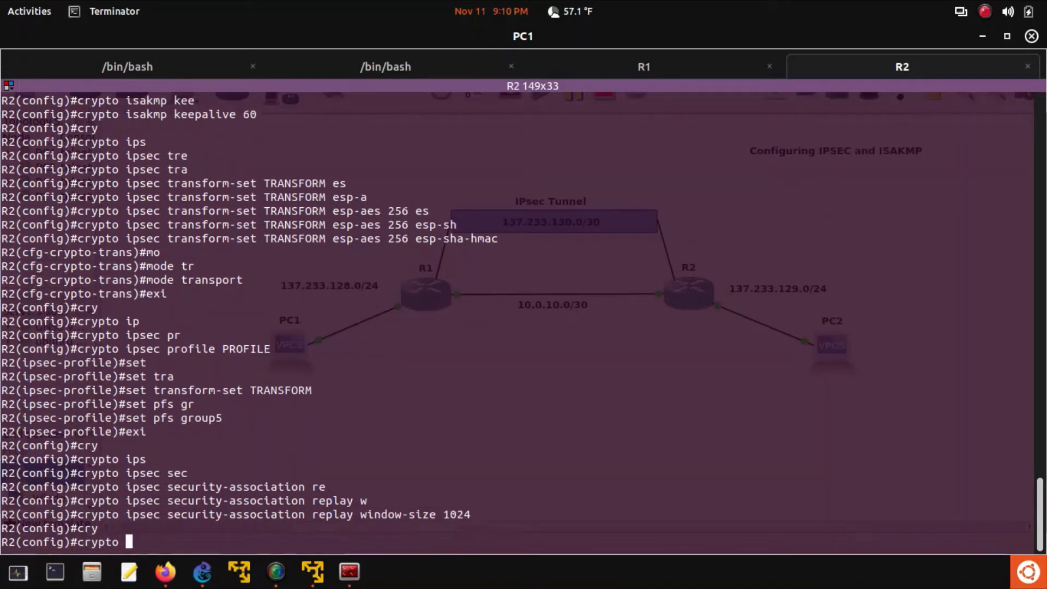
pyautogui.press('Tab')
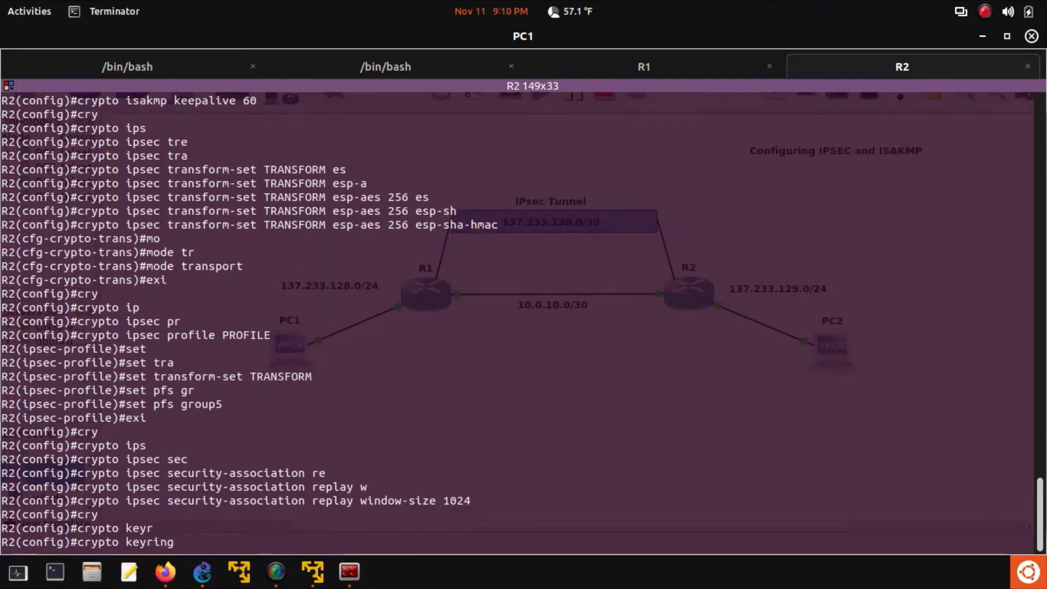
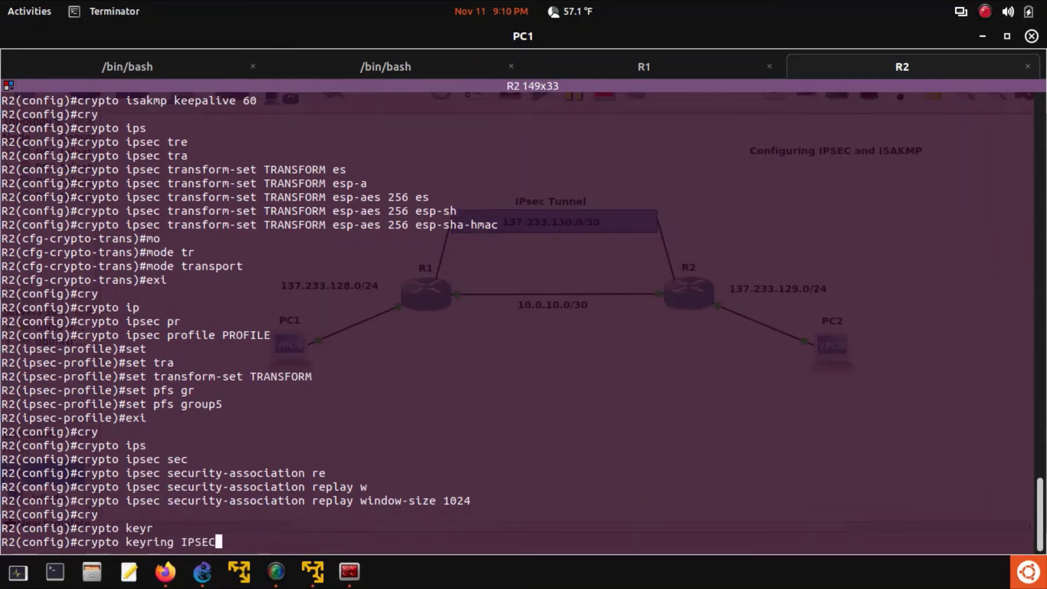
pyautogui.press('Return')
pyautogui.press('Tab')
pyautogui.press('Tab')
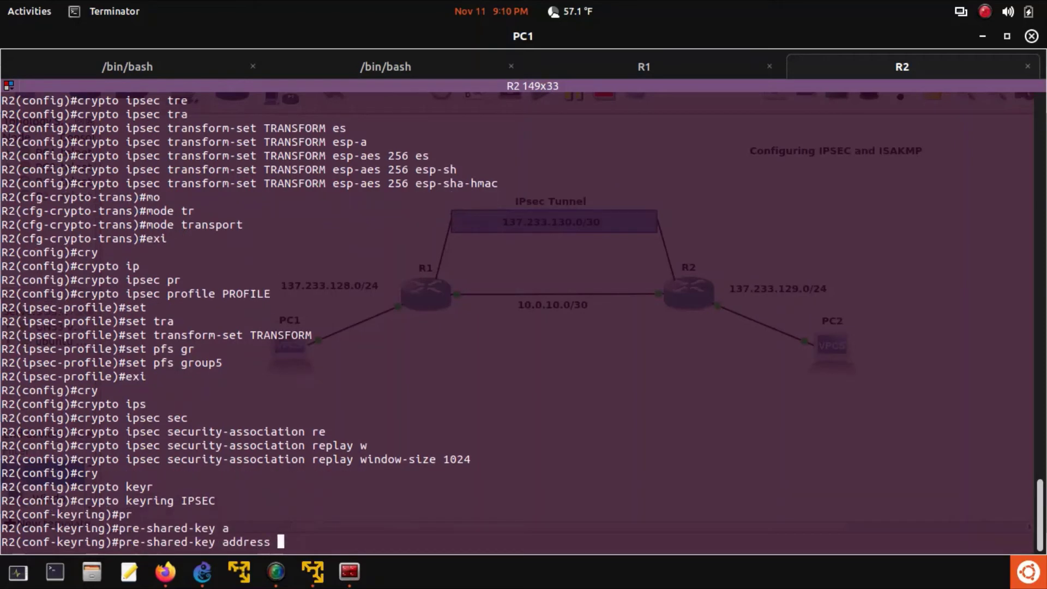
pyautogui.press('Return')
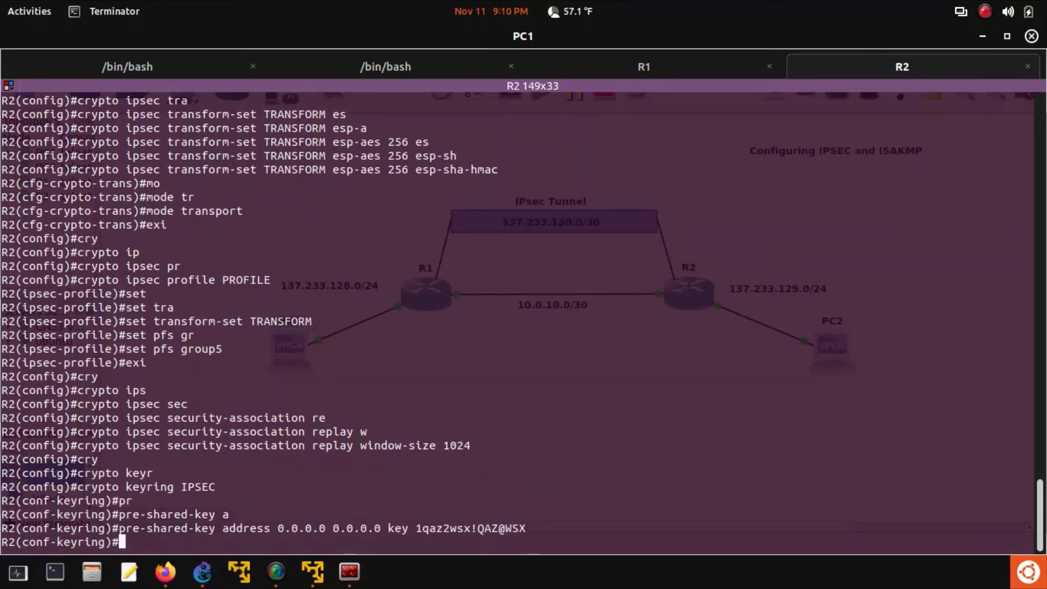
pyautogui.press('Return')
pyautogui.press('Return')
# Run show run on R2 and page through the running configuration.
pyautogui.write('show run')
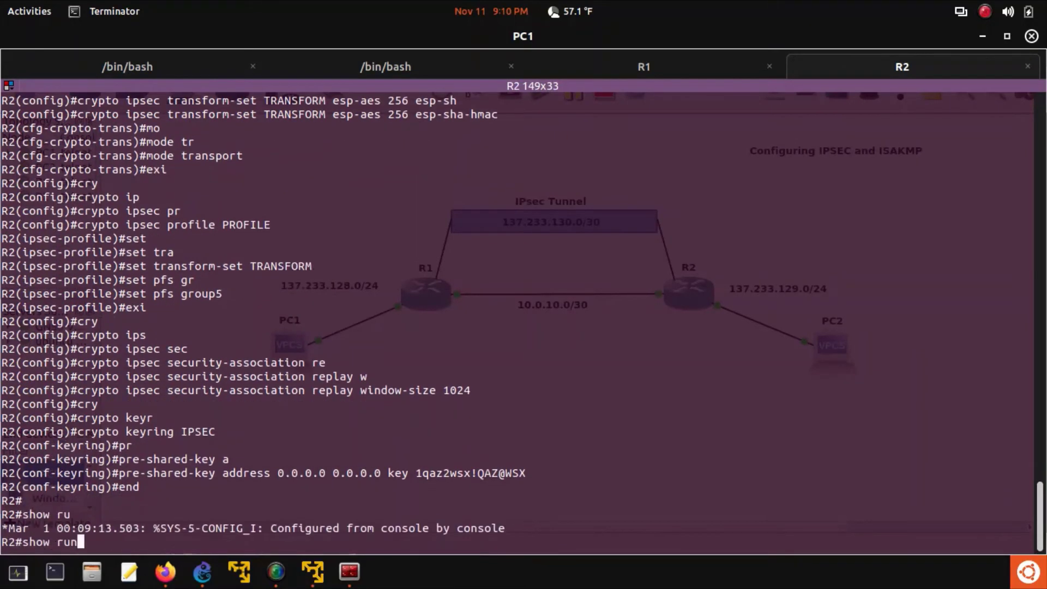
pyautogui.press('Return')
pyautogui.press('space')
pyautogui.press('space')
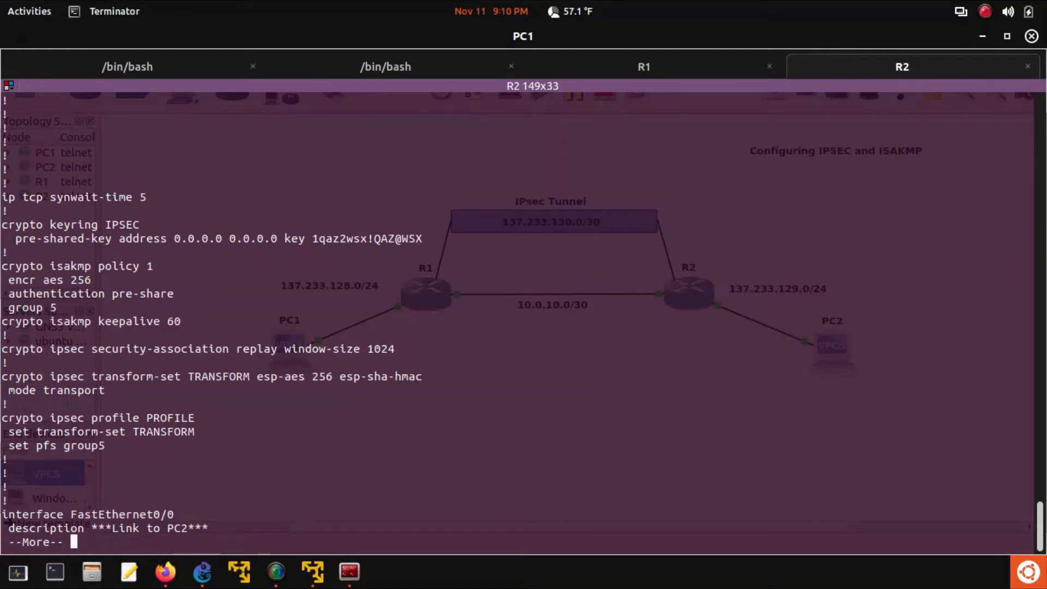
# On R2, enter Tunnel1 configuration and assign it the address 137.233.130.2/30.
pyautogui.write('q')
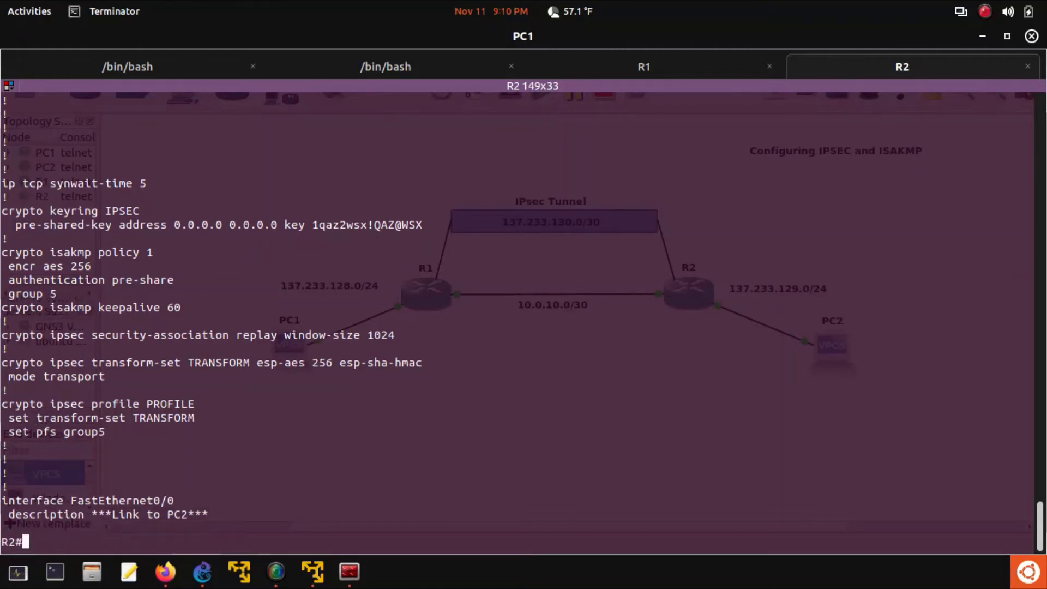
pyautogui.write('conf')
pyautogui.press('Tab')
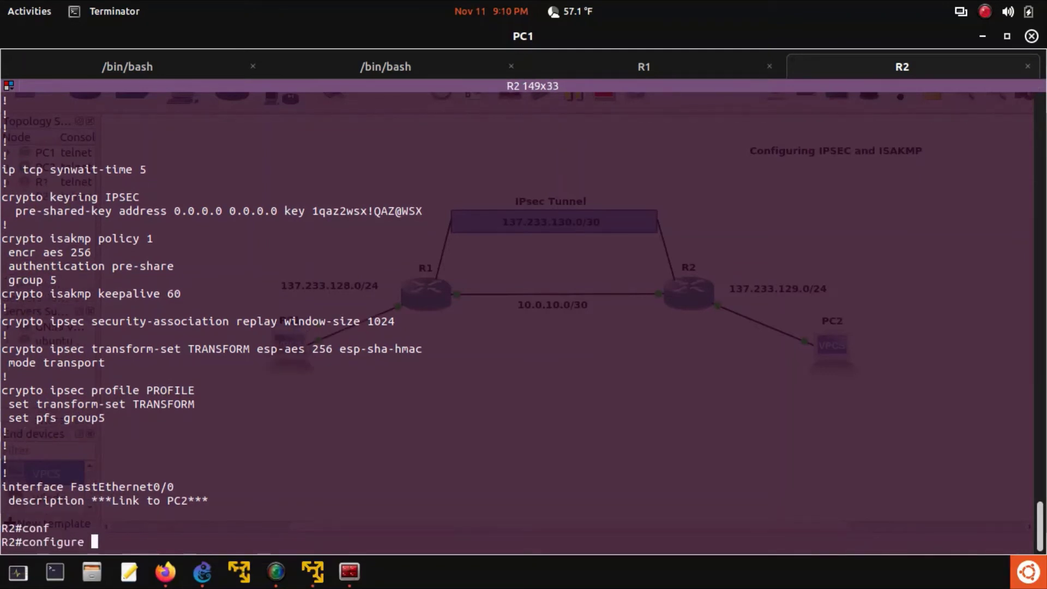
pyautogui.write('t')
pyautogui.press('Return')
pyautogui.write('int tun 1')
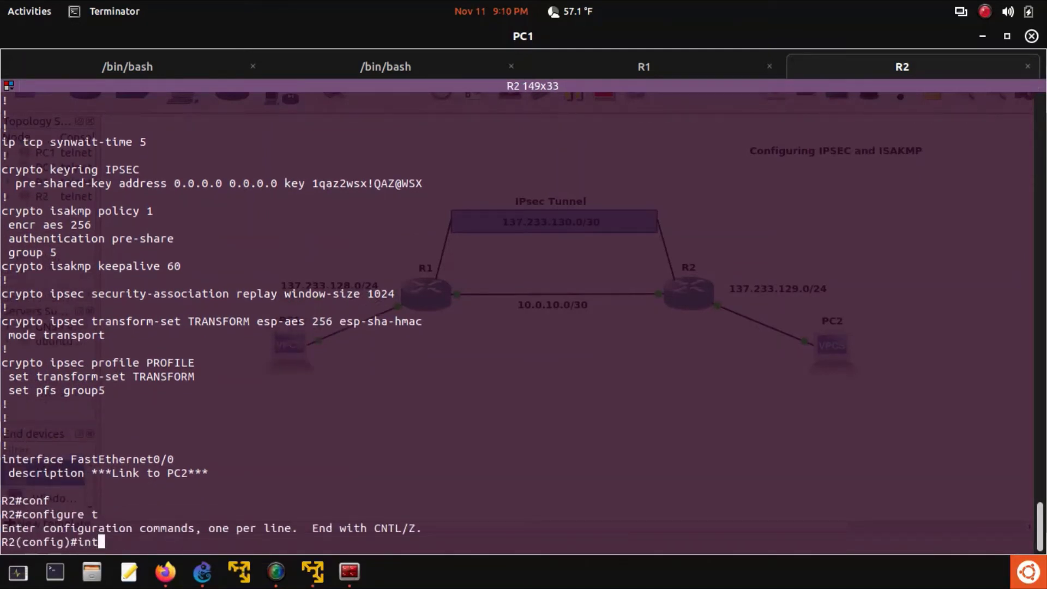
pyautogui.press('Return')
pyautogui.write('ip add')
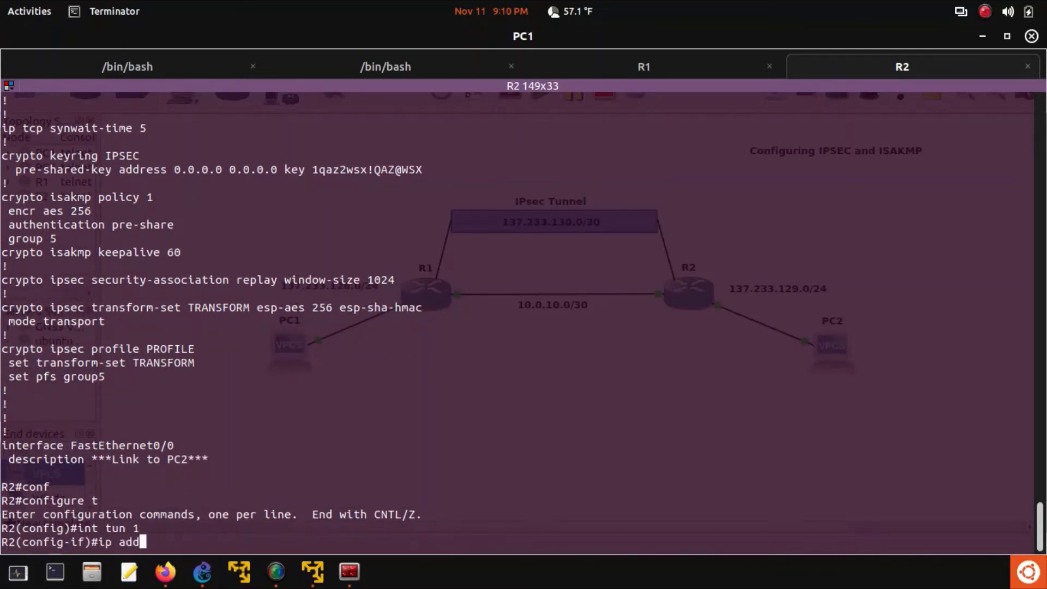
pyautogui.press('Tab')
pyautogui.write('137.233.')
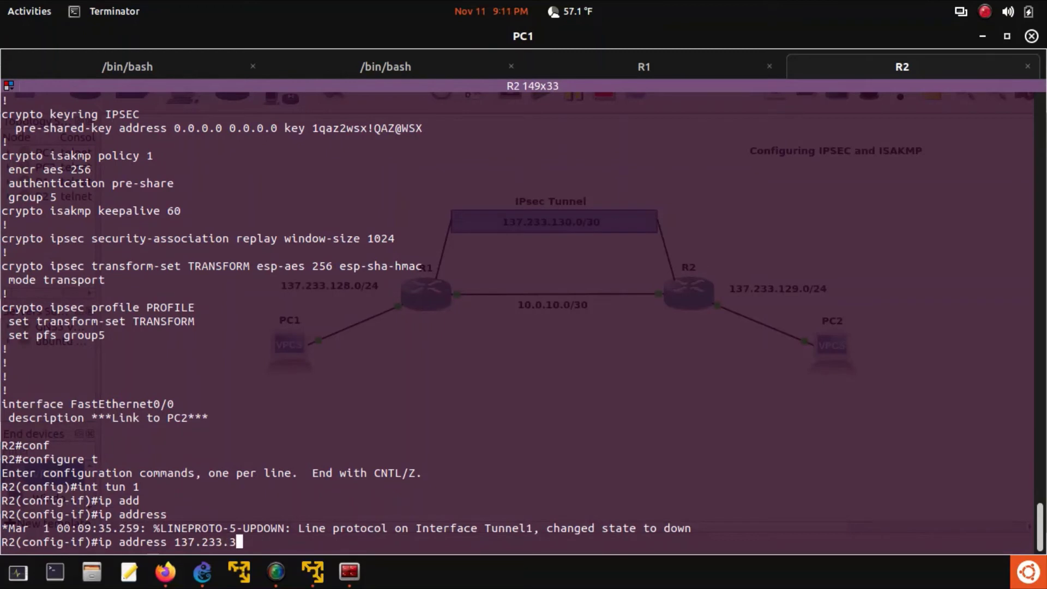
pyautogui.write('130.2 255.255.255.255.252')
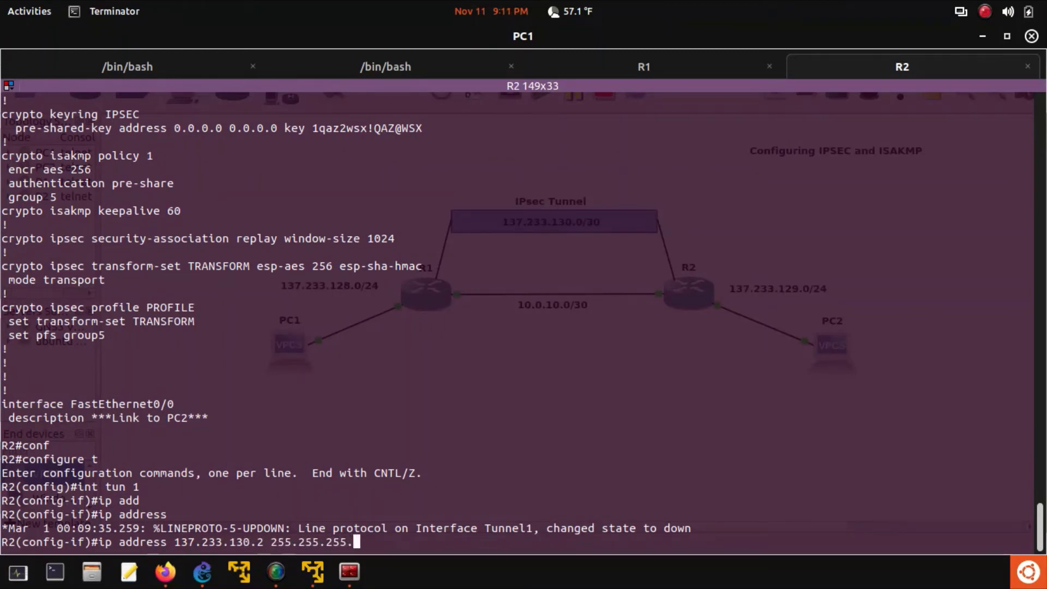
pyautogui.press('Return')
# Set Tunnel1's source to f0/1 and its destination to 10.0.10.1.
pyautogui.write('tunn')
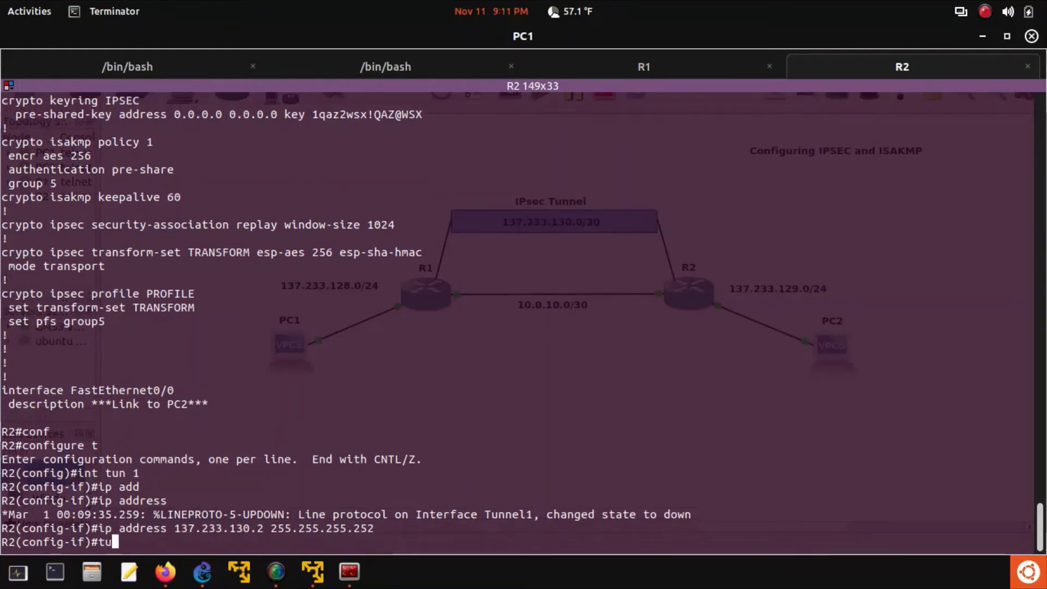
pyautogui.press('Tab')
pyautogui.write('sou')
pyautogui.press('Tab')
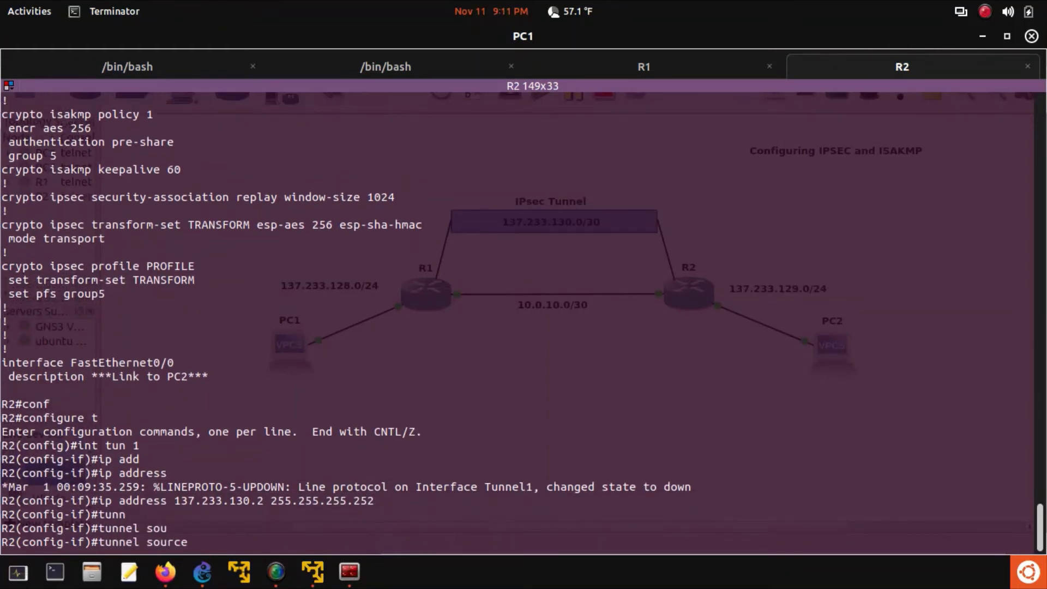
pyautogui.write('f0/1')
pyautogui.press('Return')
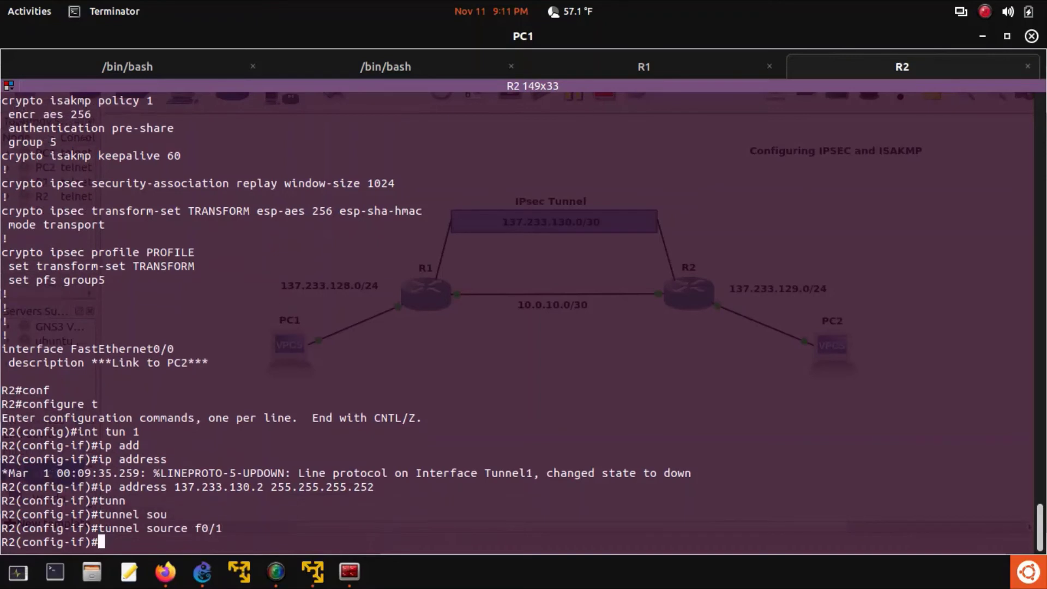
pyautogui.write('tunn des')
pyautogui.press('Tab')
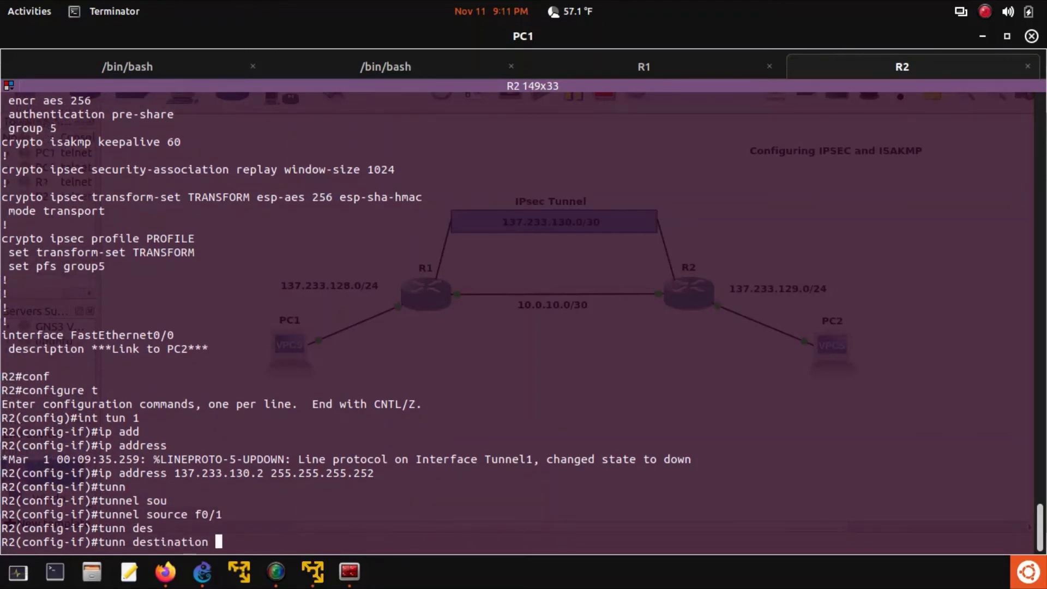
pyautogui.write('10.0.10.1')
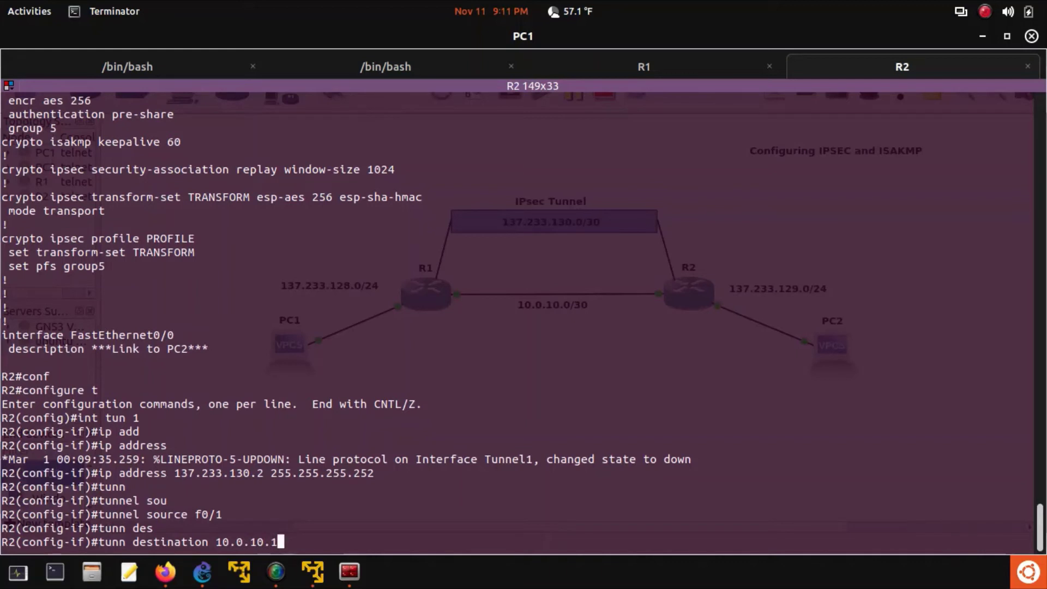
pyautogui.press('Return')
# Set Tunnel1's tunnel mode to ipsec ipv4.
pyautogui.write('tunn')
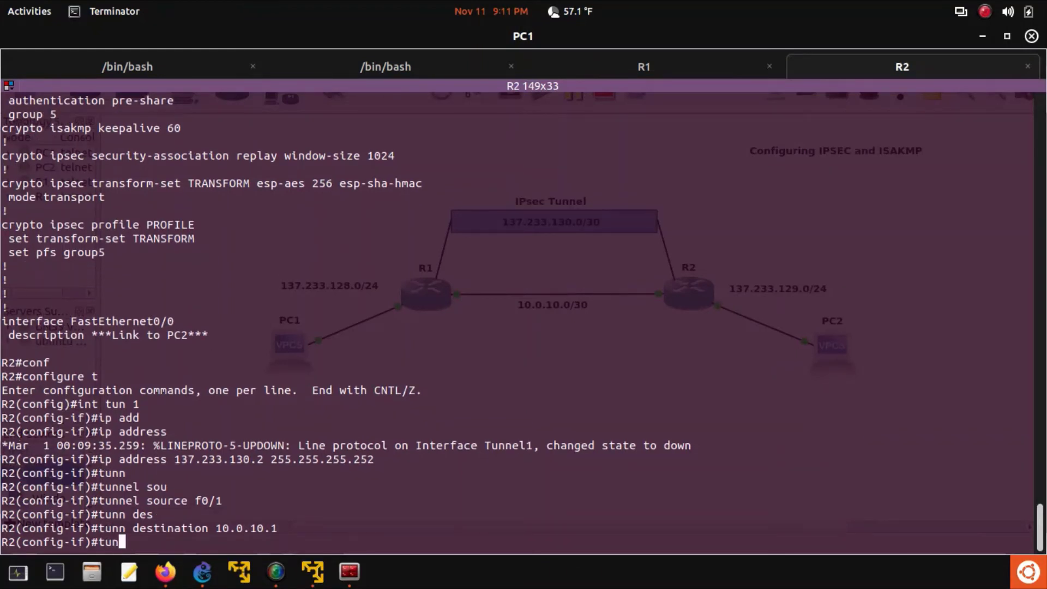
pyautogui.press('Tab')
pyautogui.write('mod')
pyautogui.press('Tab')
pyautogui.write('ips')
pyautogui.press('Tab')
pyautogui.write('ip')
pyautogui.press('Tab')
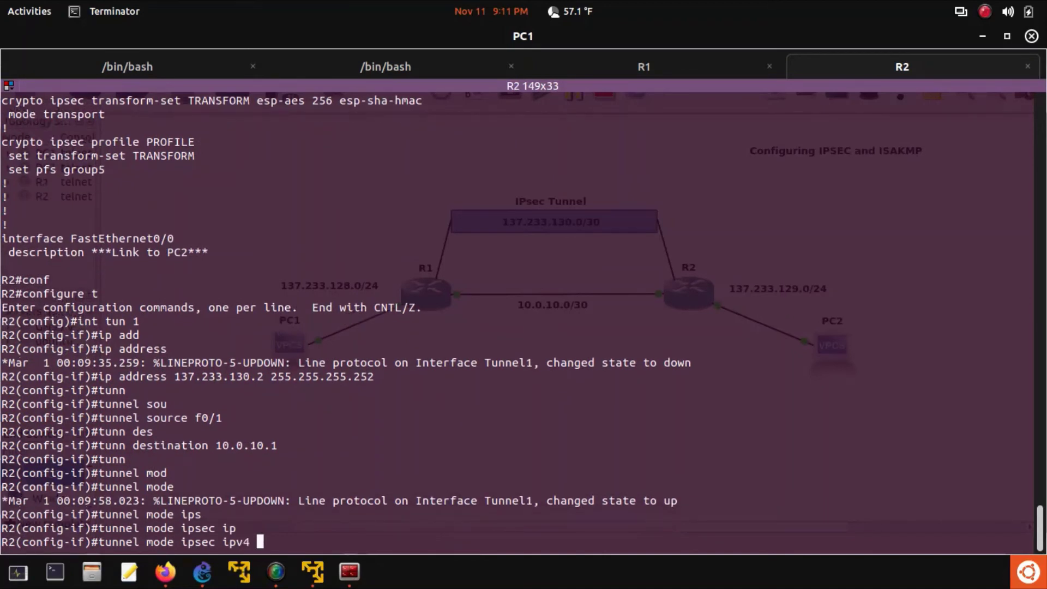
pyautogui.press('Return')
# Apply 'tunnel protection ipsec profile PROFILE shared' to Tunnel1 and end configuration mode.
pyautogui.write('tunn')
pyautogui.press('Tab')
pyautogui.write('pr')
pyautogui.press('Tab')
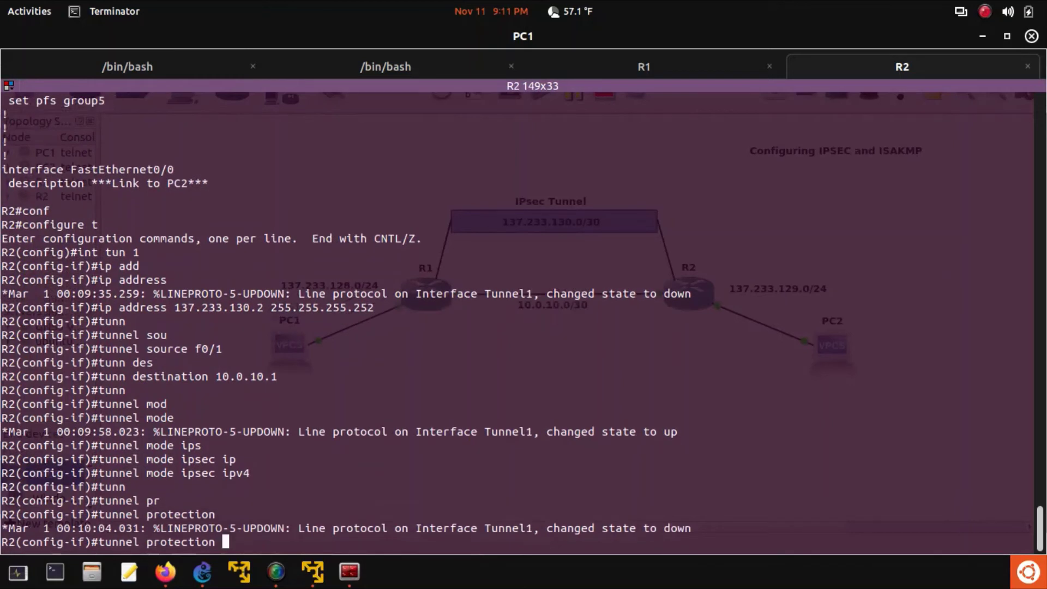
pyautogui.write('pr')
pyautogui.press('Tab')
pyautogui.press('BackSpace')
pyautogui.press('BackSpace')
pyautogui.write('ips')
pyautogui.press('Tab')
pyautogui.write('pr')
pyautogui.press('Tab')
pyautogui.write('PROFILE')
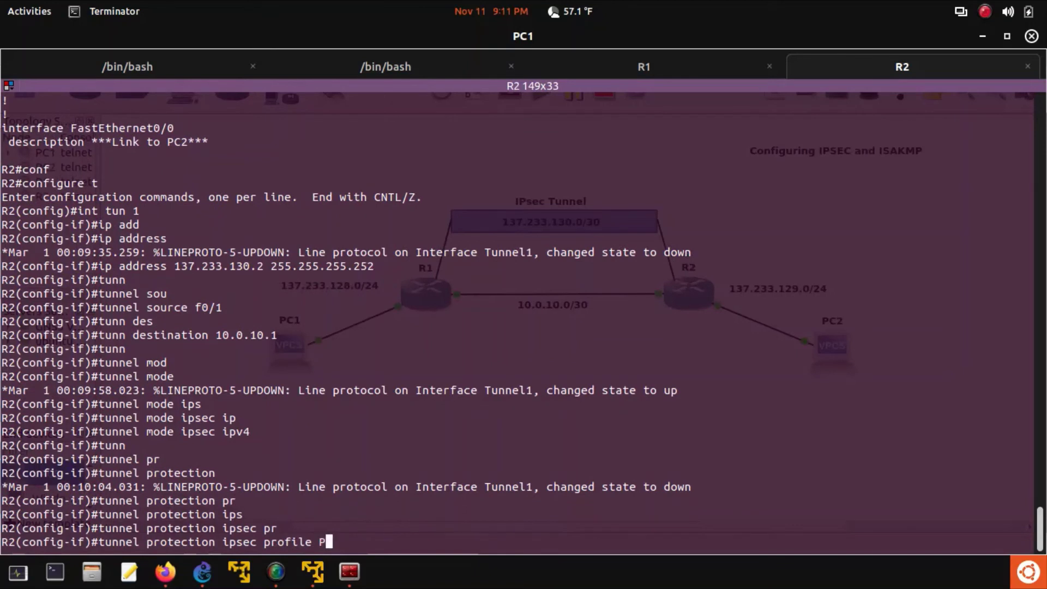
pyautogui.write(' shared')
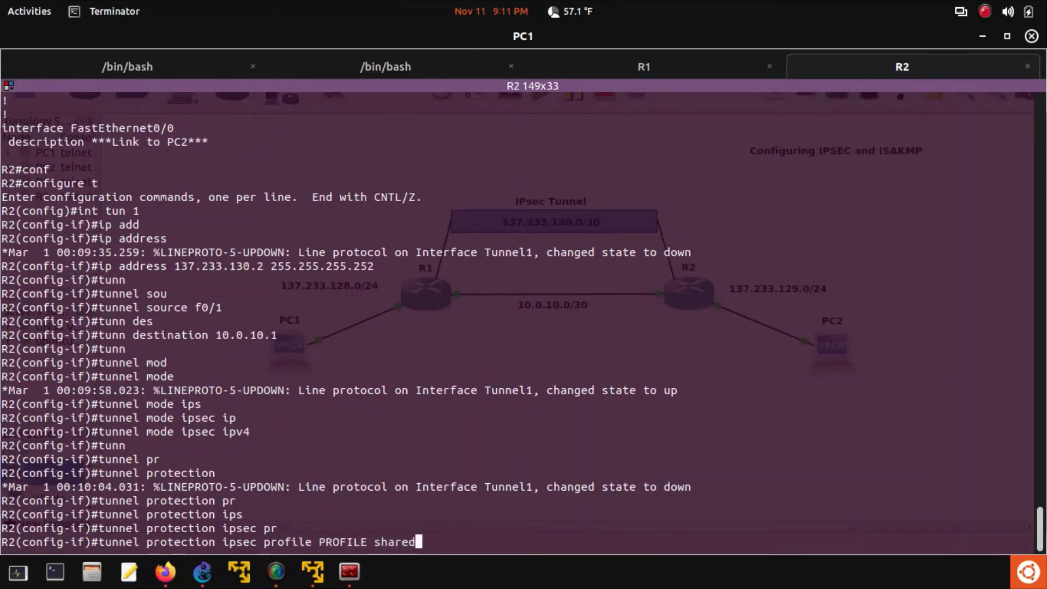
pyautogui.press('Return')
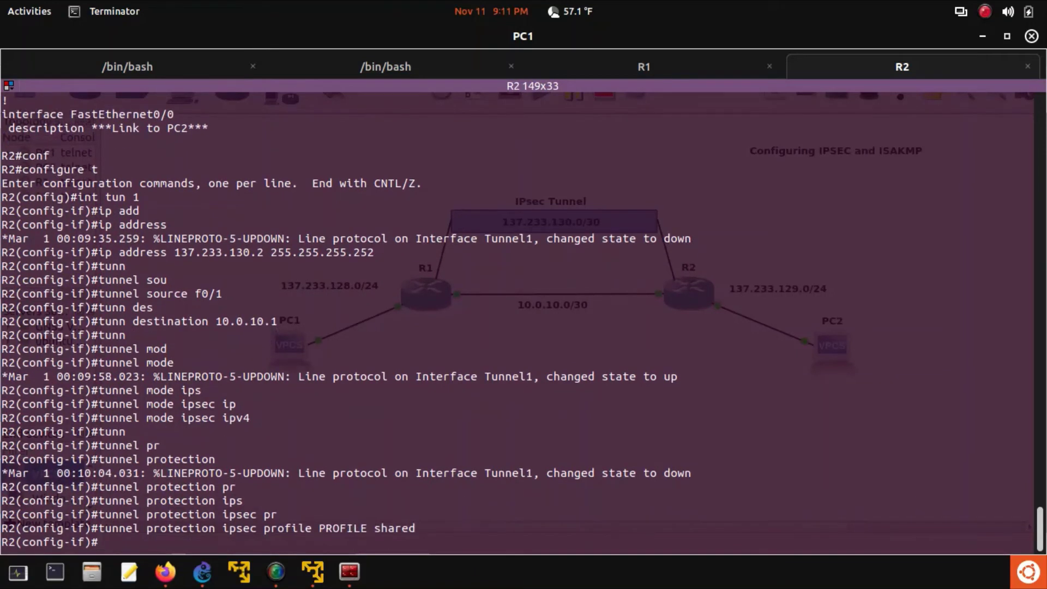
pyautogui.write('end')
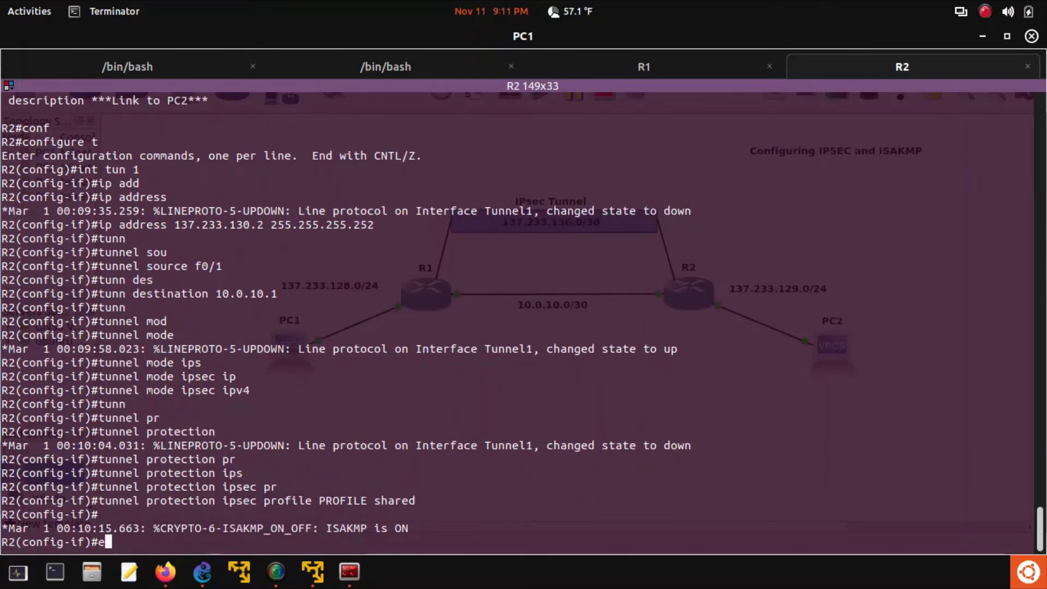
pyautogui.press('Return')
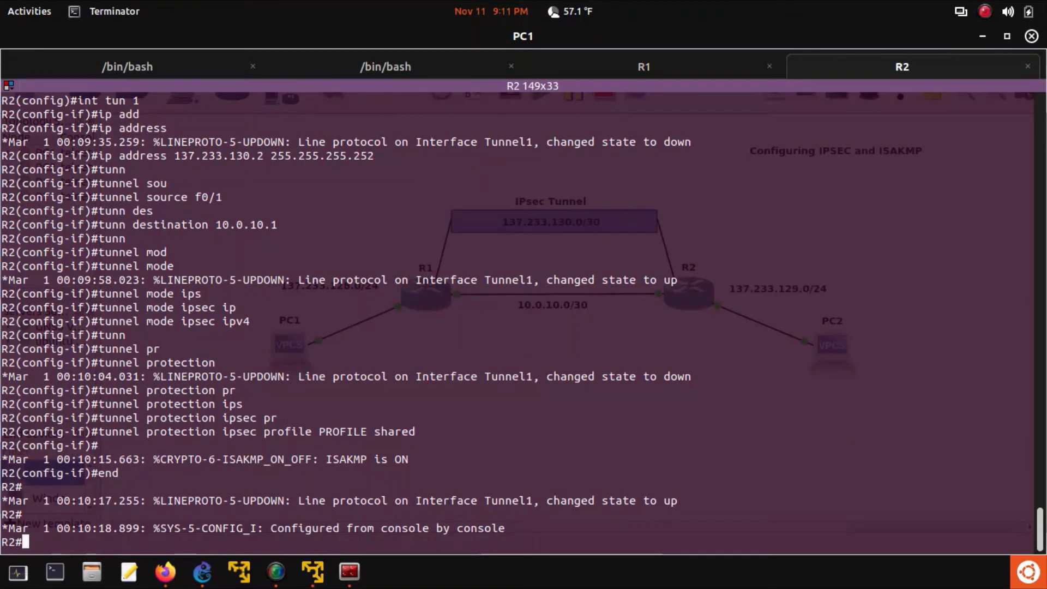
# Ping 137.233.130.1 from R2 with 5/5 success, then switch to R1's console.
pyautogui.write('ping 137.')
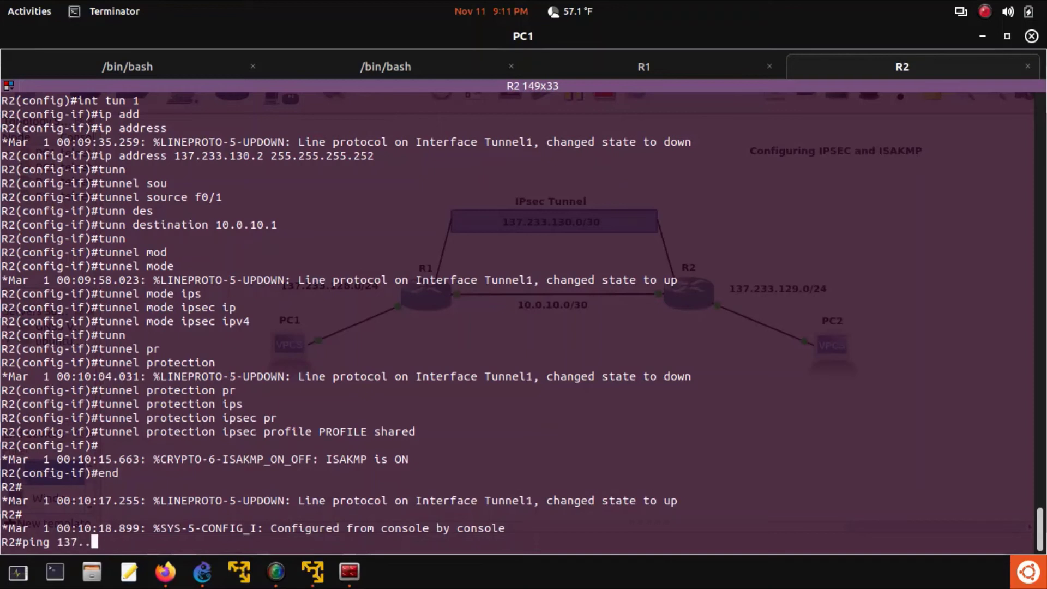
pyautogui.write('233.')
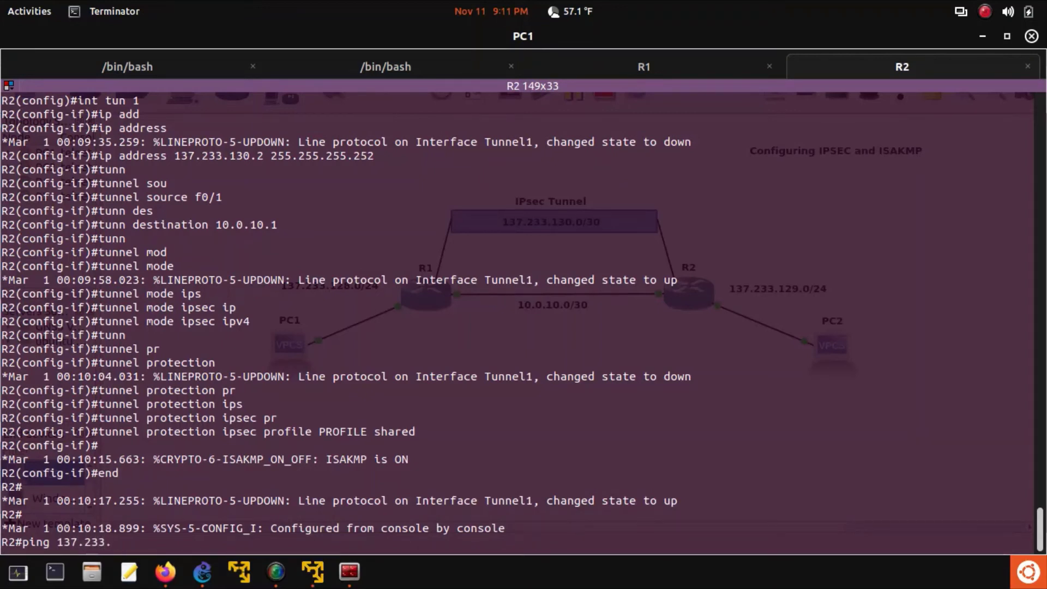
pyautogui.write('130.1')
pyautogui.press('Return')
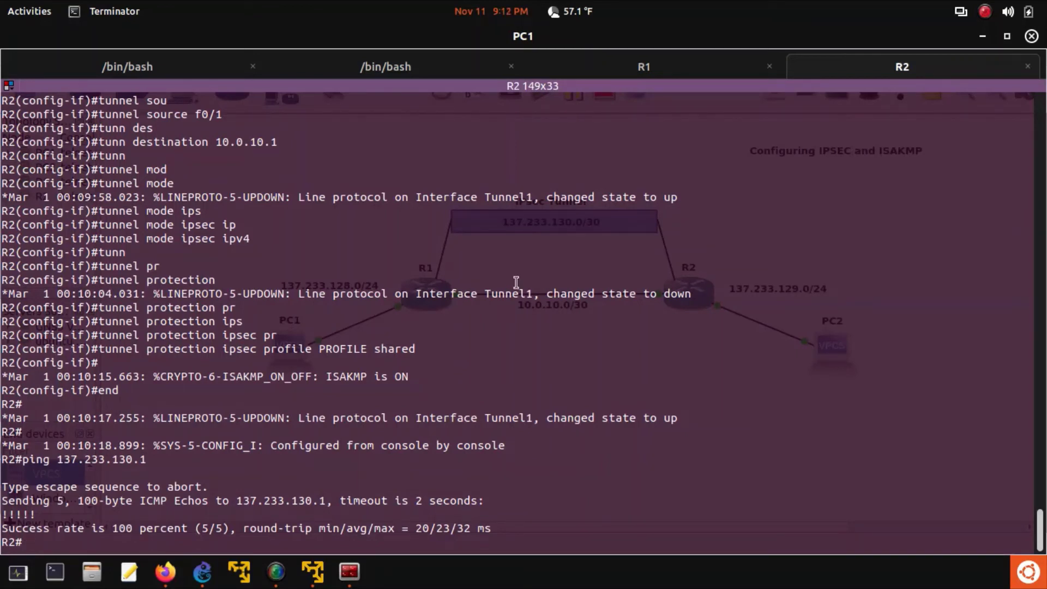
pyautogui.click(655, 64)
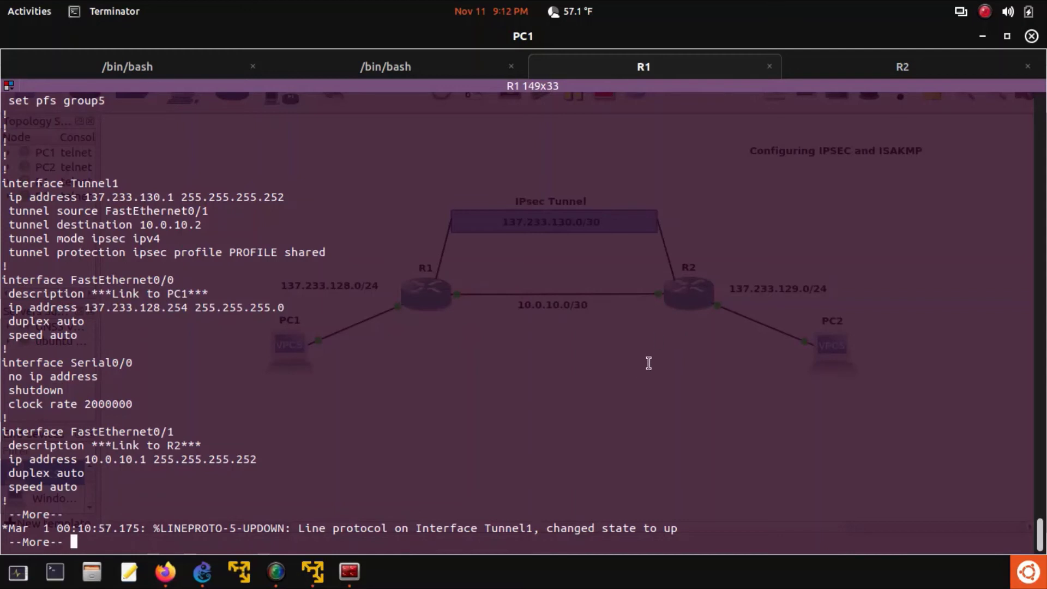
# Advance R1's running-config listing once more, then quit it back to the R1# prompt.
pyautogui.press('Return')
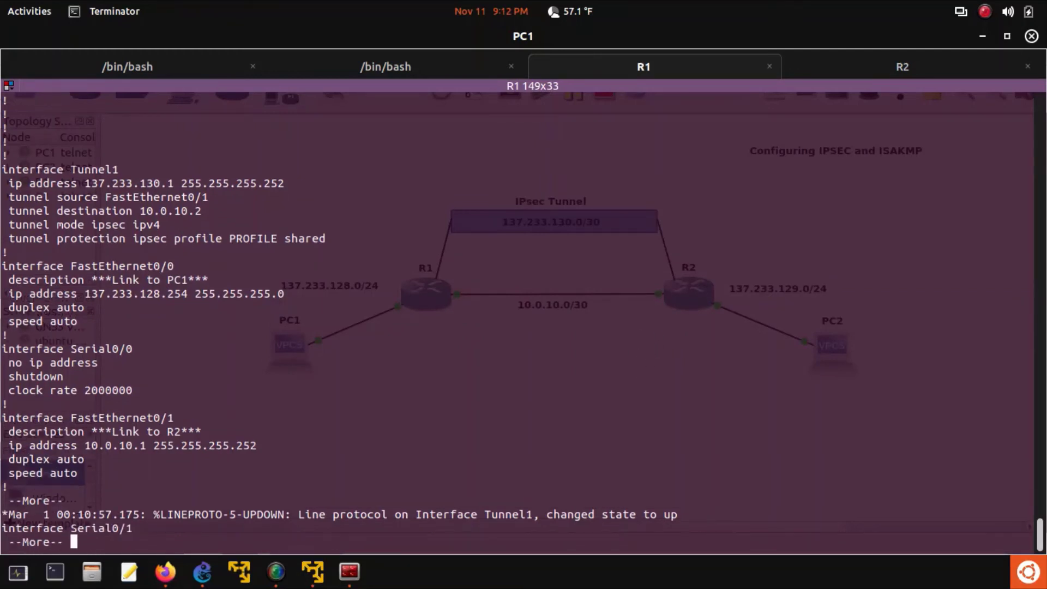
pyautogui.press('q')
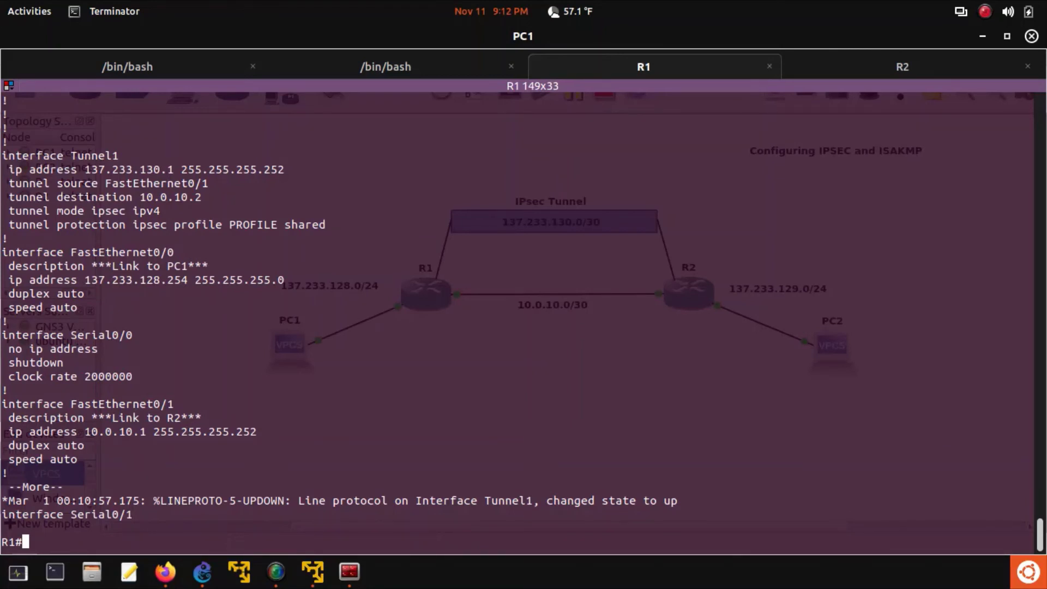
# On R1, start EIGRP 20 and advertise network 137.233.128.0 255.255.255.0.
pyautogui.write('conf')
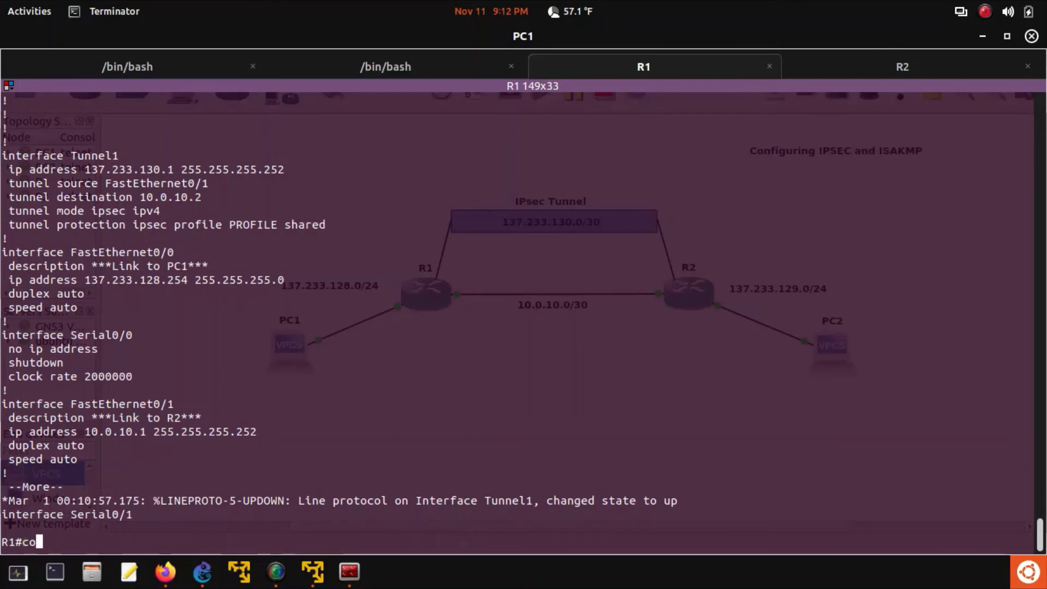
pyautogui.press('Tab')
pyautogui.write('t')
pyautogui.press('Return')
pyautogui.write('router ei')
pyautogui.press('Tab')
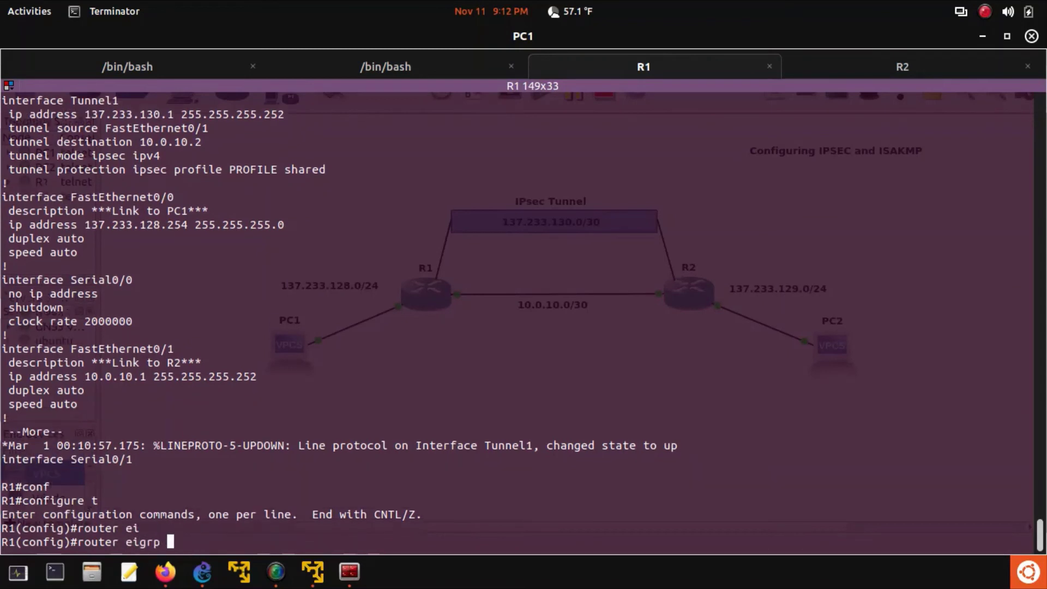
pyautogui.write('20')
pyautogui.press('Return')
pyautogui.write('ne')
pyautogui.write('t')
pyautogui.press('Tab')
pyautogui.write('13')
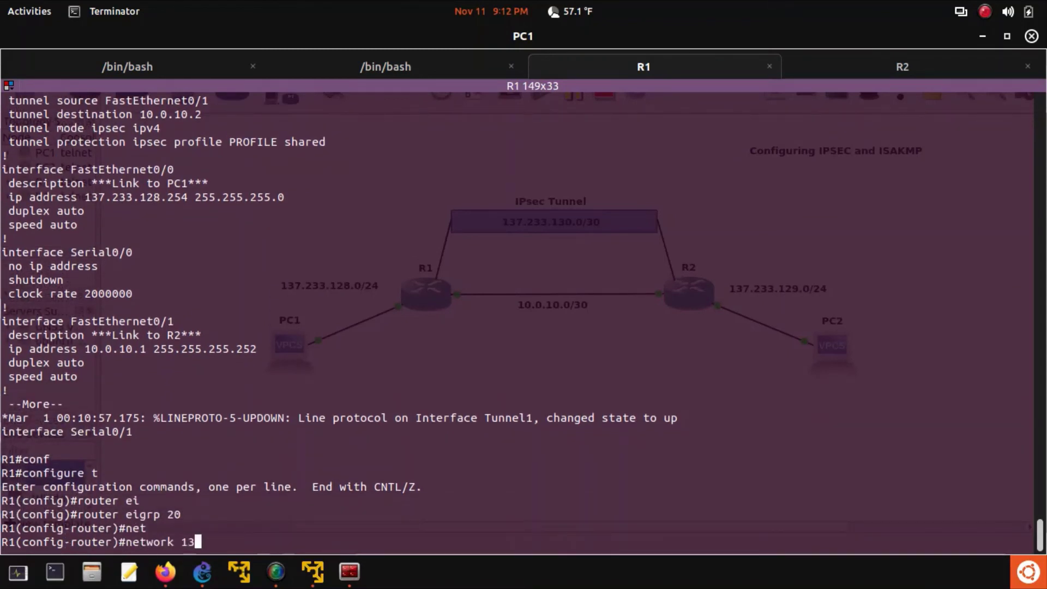
pyautogui.write('7.233.128.0')
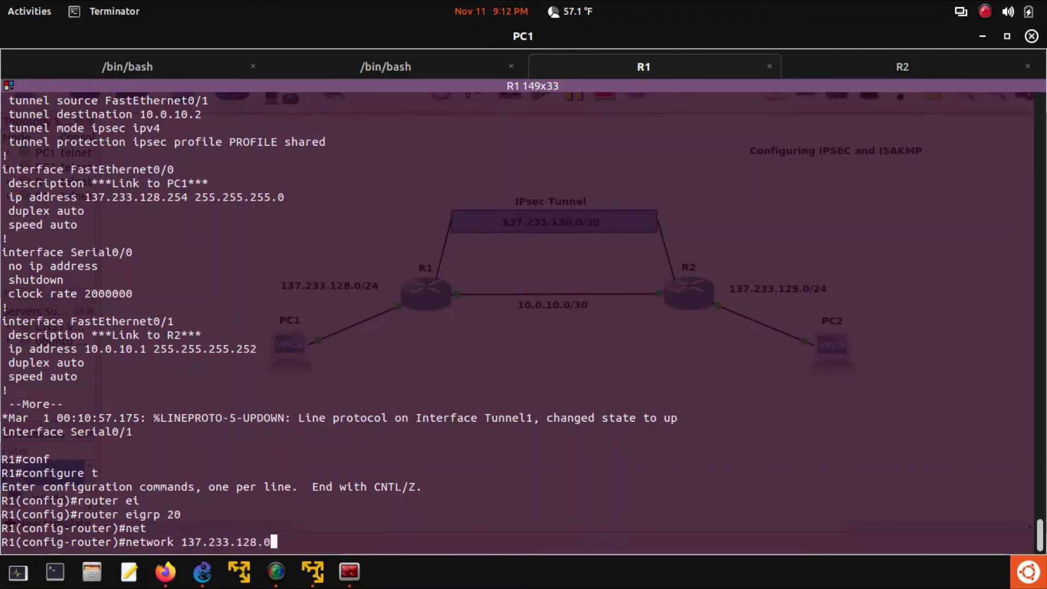
pyautogui.write(' 255')
pyautogui.press('BackSpace')
pyautogui.press('BackSpace')
pyautogui.press('BackSpace')
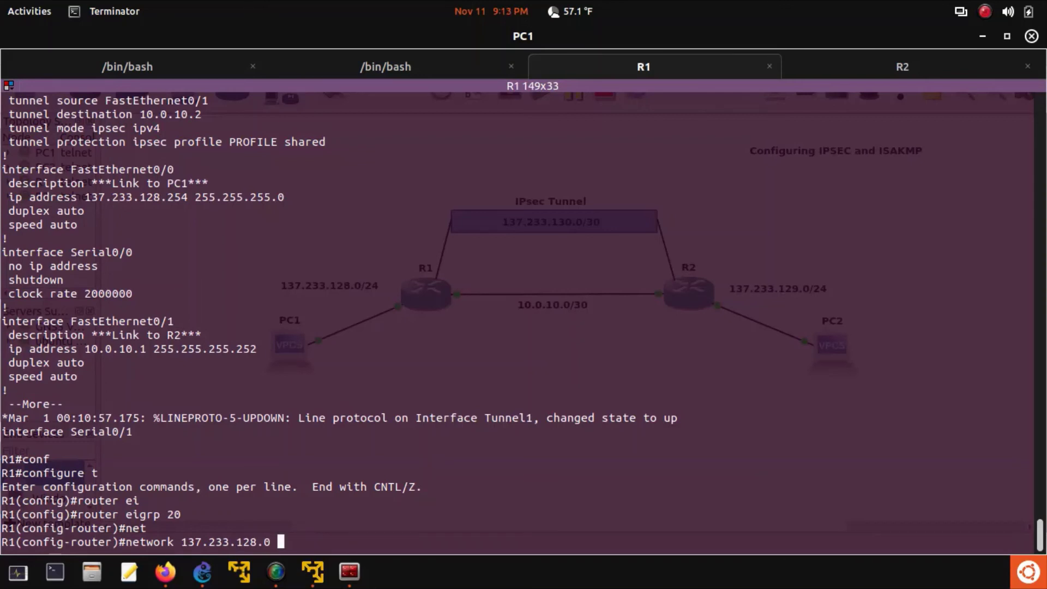
pyautogui.write('255')
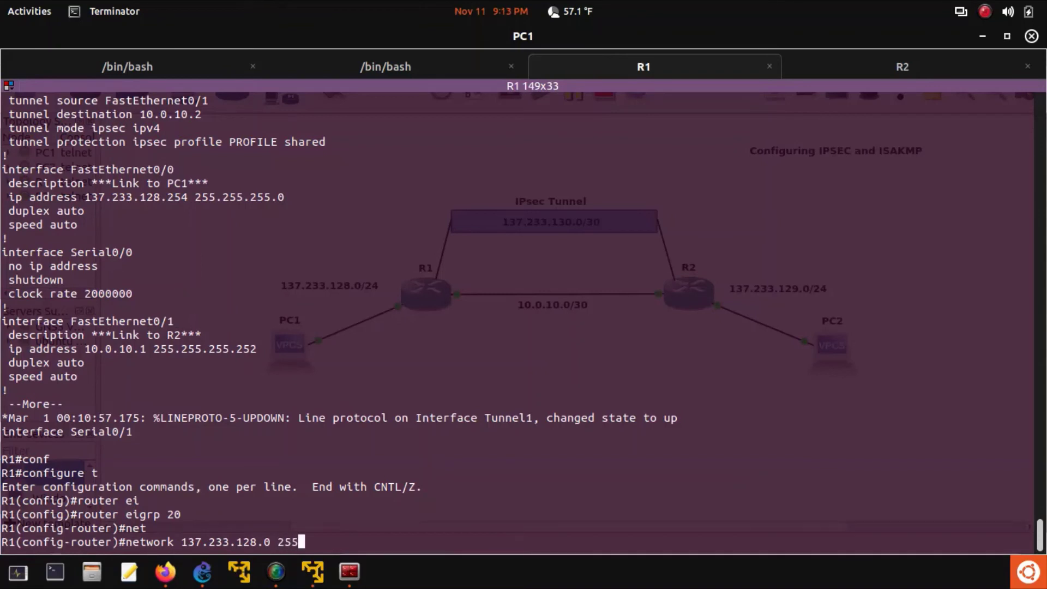
pyautogui.write('.255.255.0')
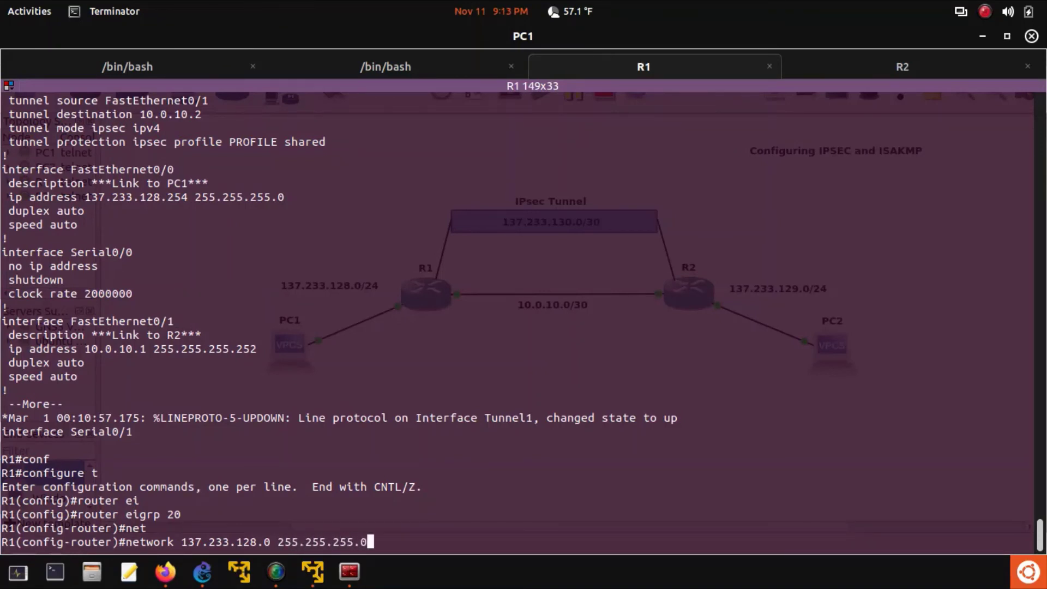
pyautogui.press('Return')
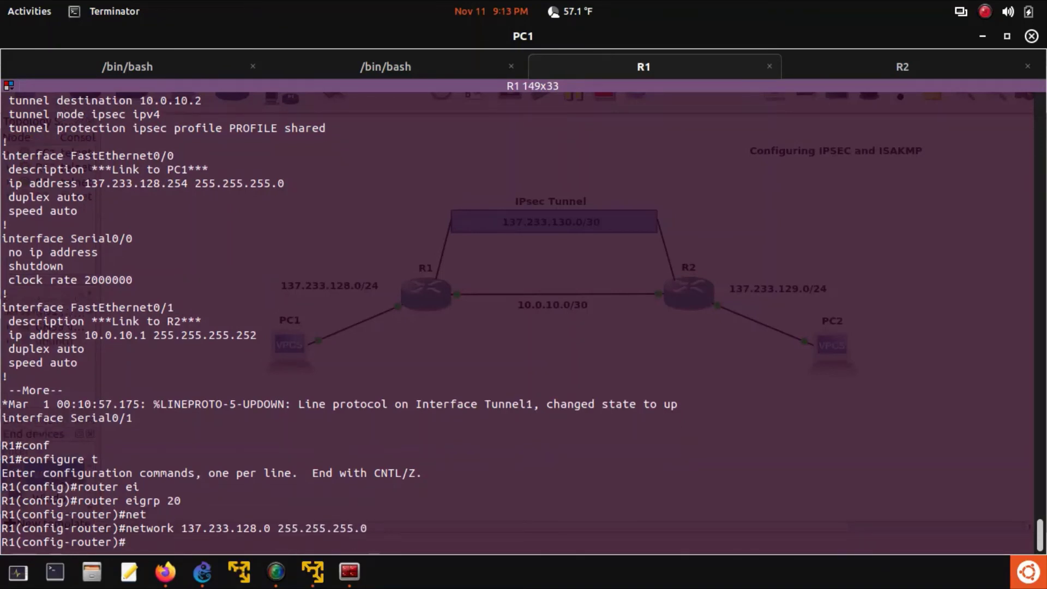
# Add the tunnel network 137.233.130.0 255.255.255.252 to EIGRP 20 and end configuration.
pyautogui.write('net')
pyautogui.press('Tab')
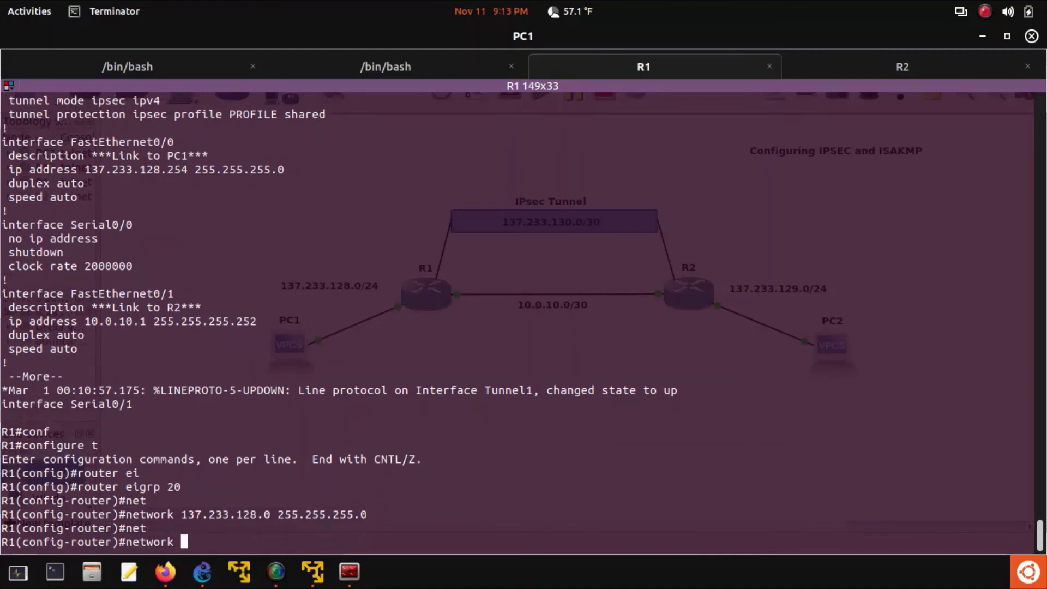
pyautogui.write('137.233.130.0')
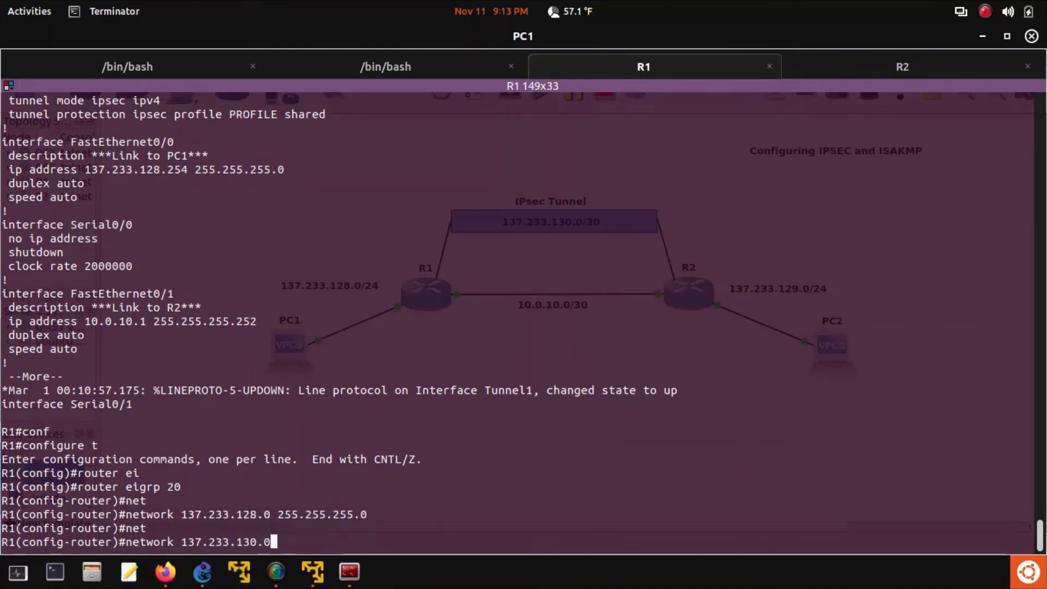
pyautogui.write(' 255.255.2')
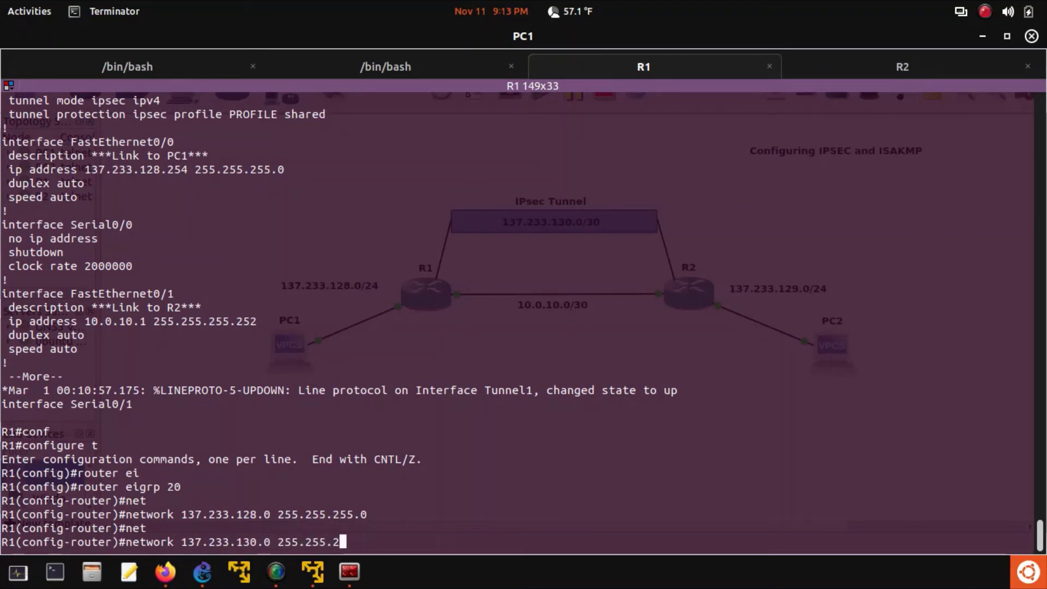
pyautogui.write('55.252')
pyautogui.press('Return')
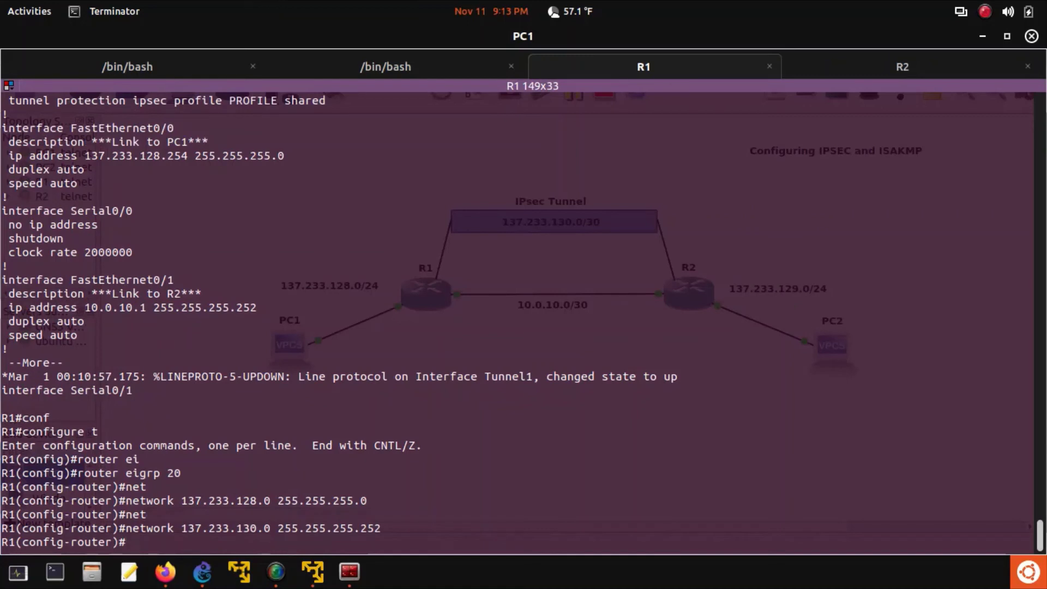
pyautogui.write('end')
pyautogui.press('Return')
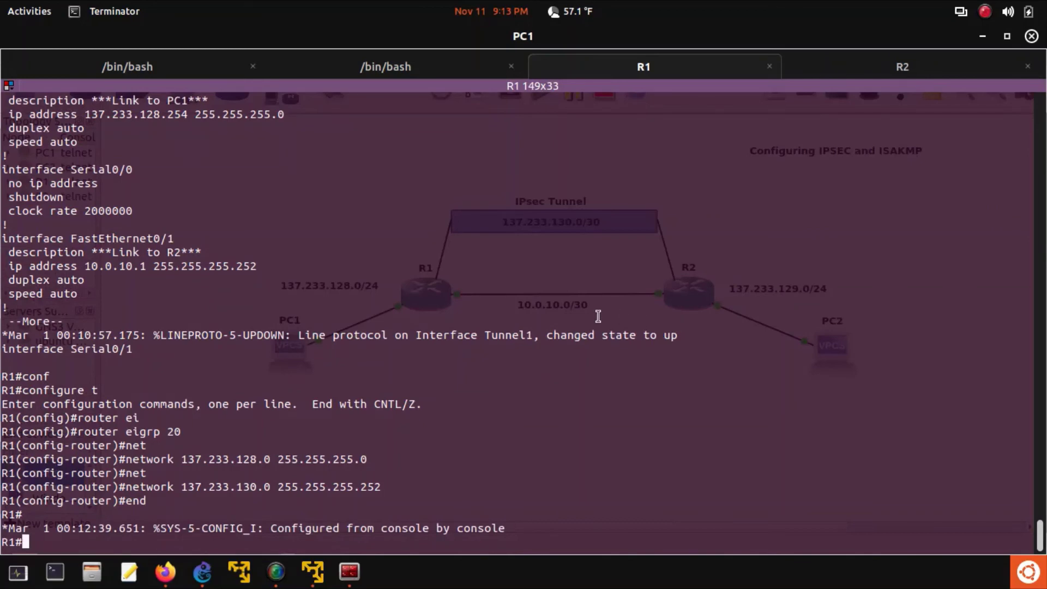
# On R2, start EIGRP 20 and advertise the LAN 137.233.129.0 255.255.255.0.
pyautogui.click(856, 69)
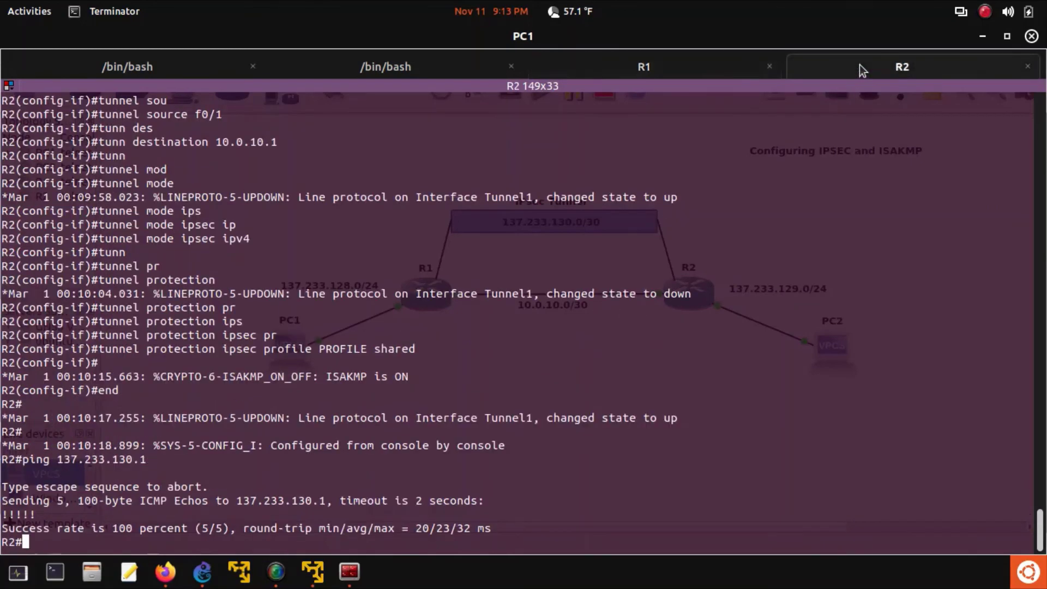
pyautogui.write('conf')
pyautogui.press('Tab')
pyautogui.write('t')
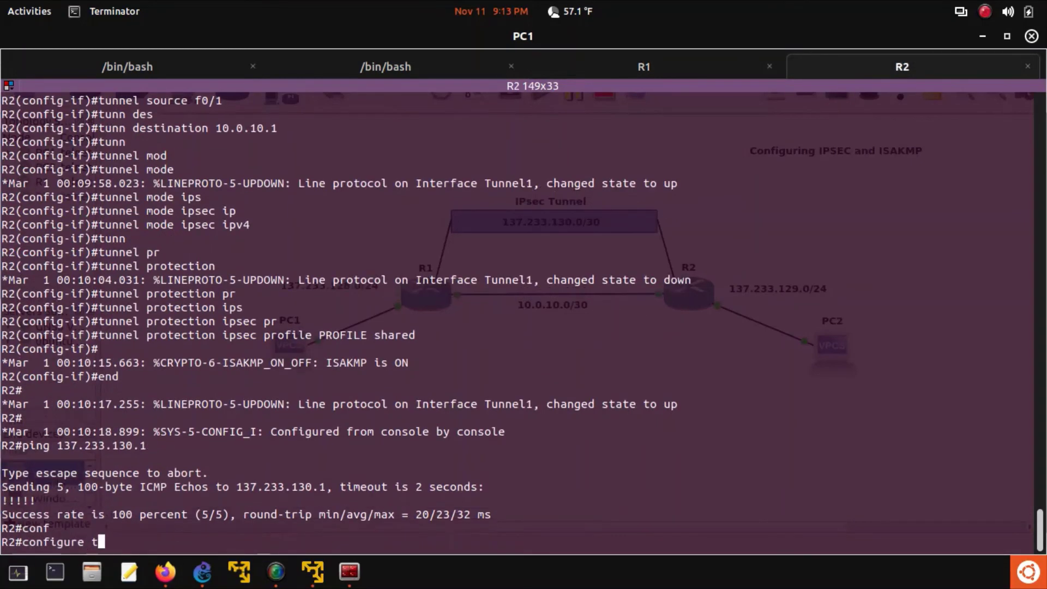
pyautogui.press('Return')
pyautogui.write('router ei')
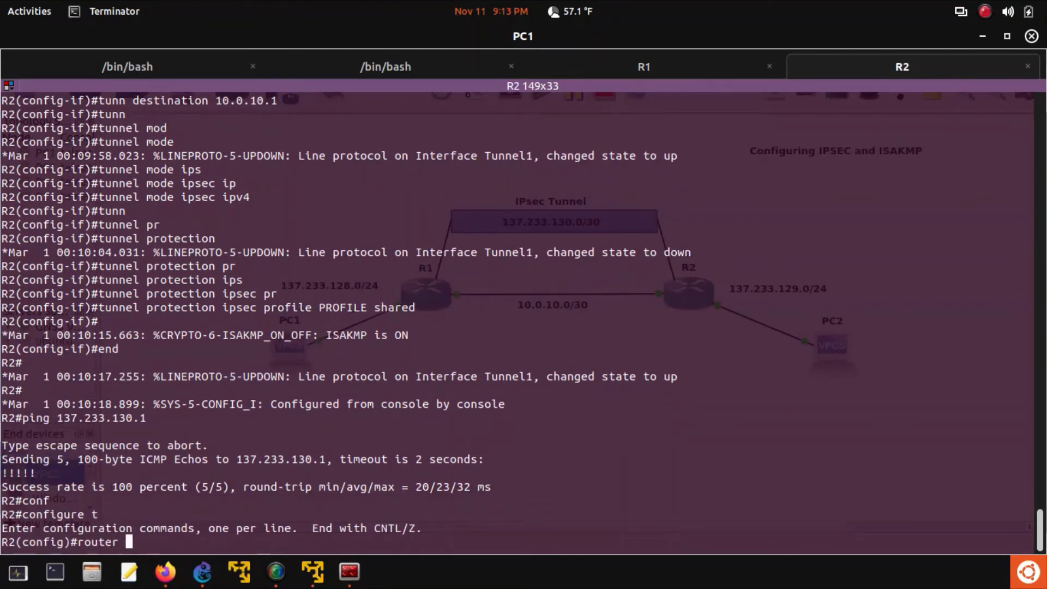
pyautogui.press('Tab')
pyautogui.write('20')
pyautogui.press('Return')
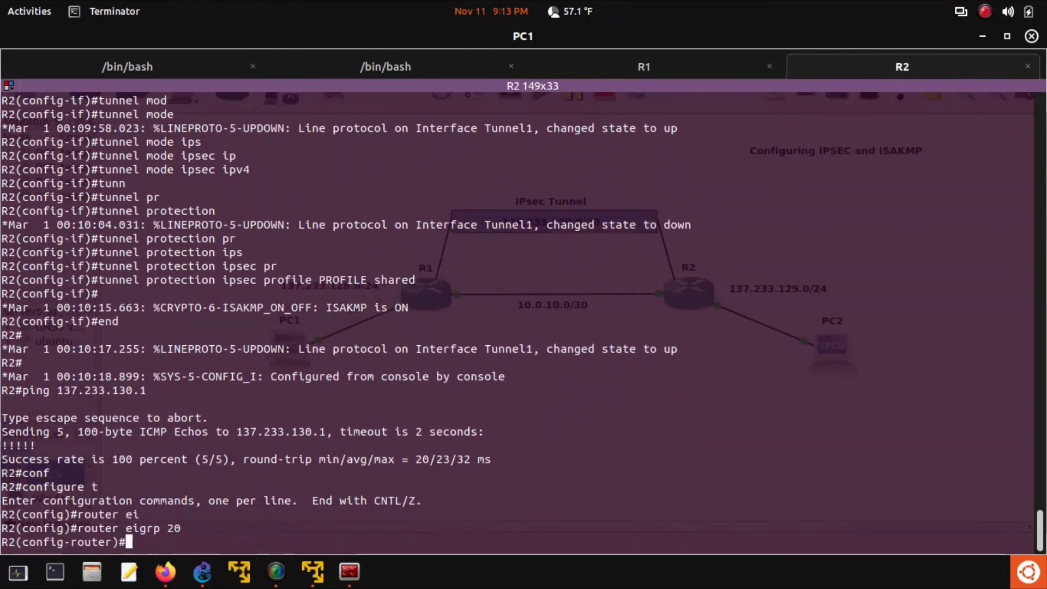
pyautogui.write('net')
pyautogui.press('Tab')
pyautogui.write('137.233')
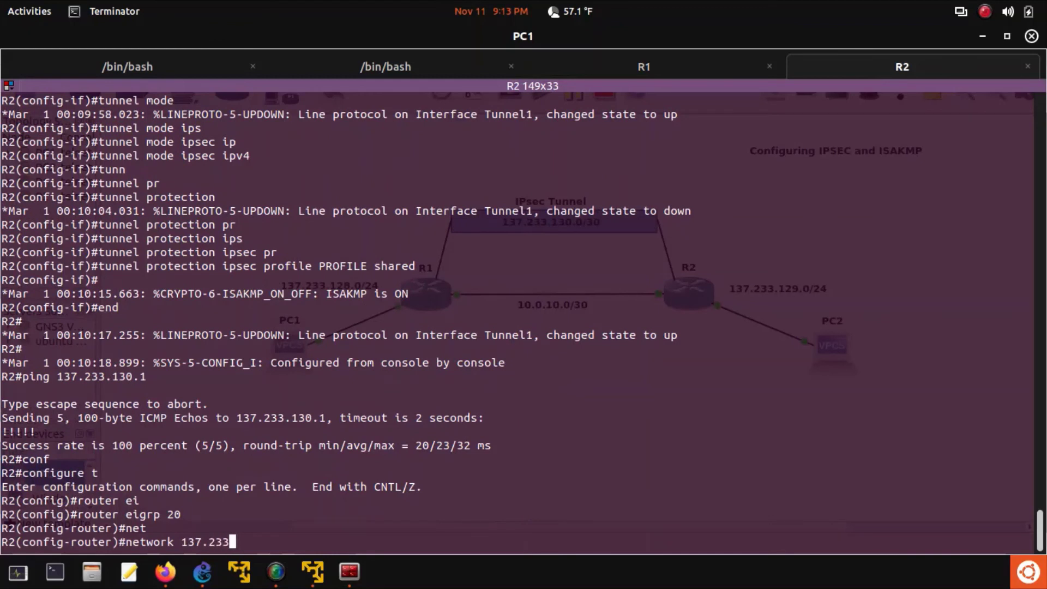
pyautogui.write('.129.0 255.255')
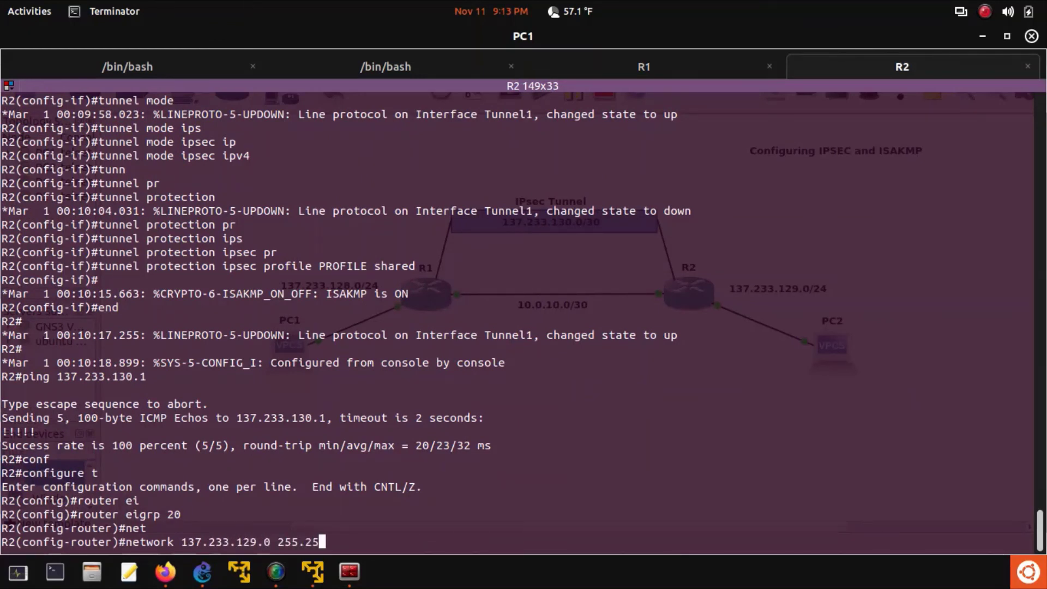
pyautogui.write('.255.0')
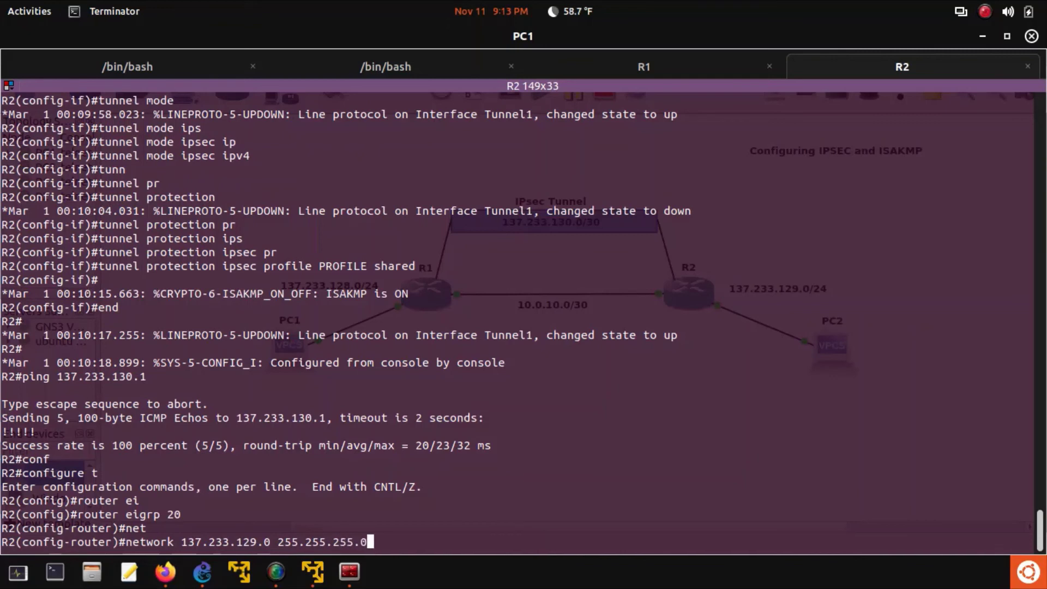
pyautogui.press('Return')
# Add the tunnel network 137.233.130.0 255.255.255.252 to R2's EIGRP 20 and end configuration.
pyautogui.write('net')
pyautogui.press('Tab')
pyautogui.write('137.233.')
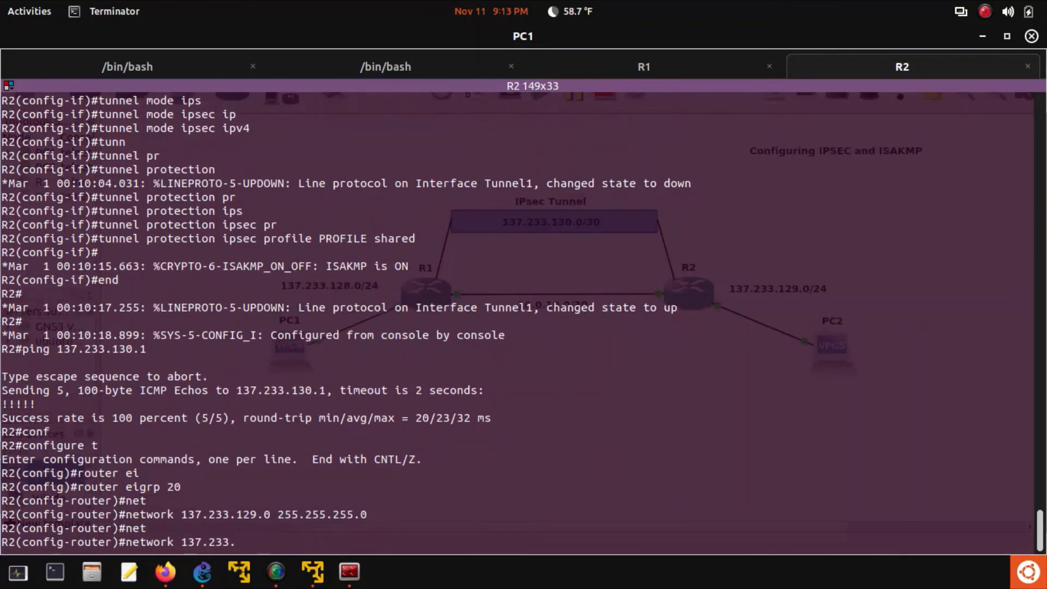
pyautogui.write('130.0 255')
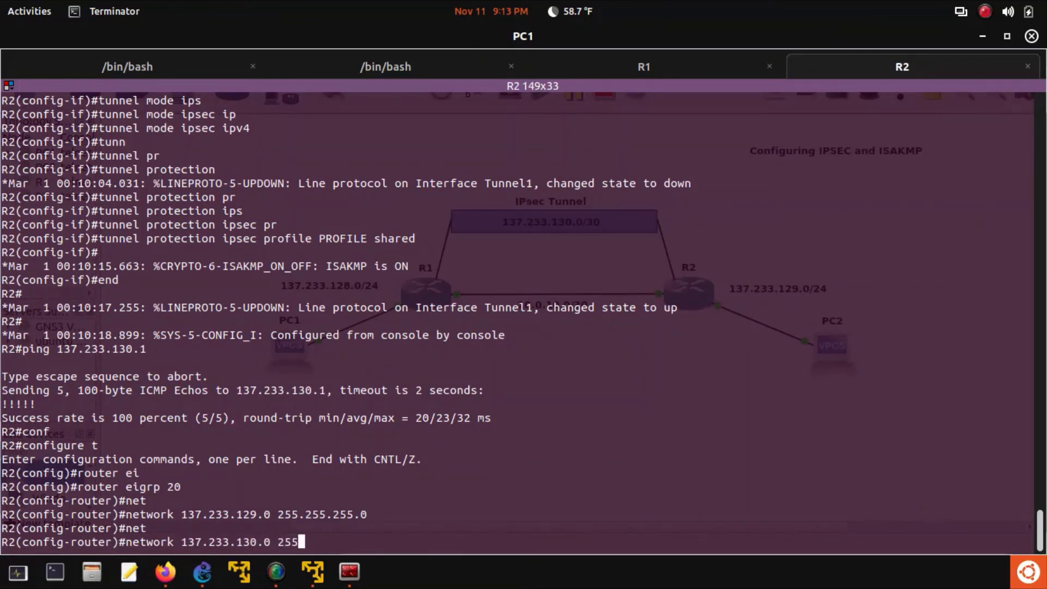
pyautogui.write('.255.255.252')
pyautogui.press('Return')
pyautogui.write('end')
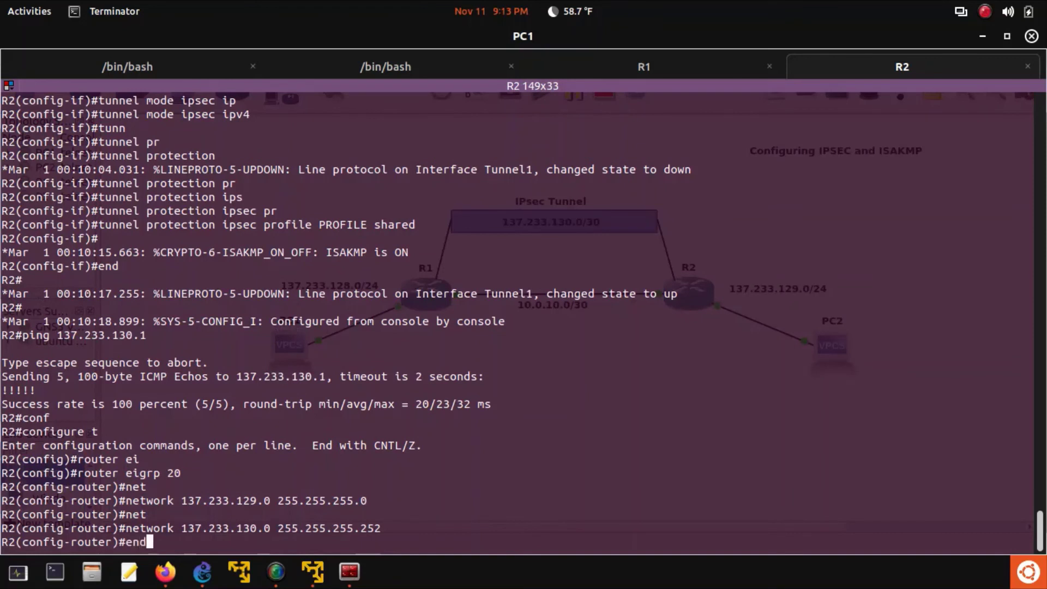
pyautogui.press('Return')
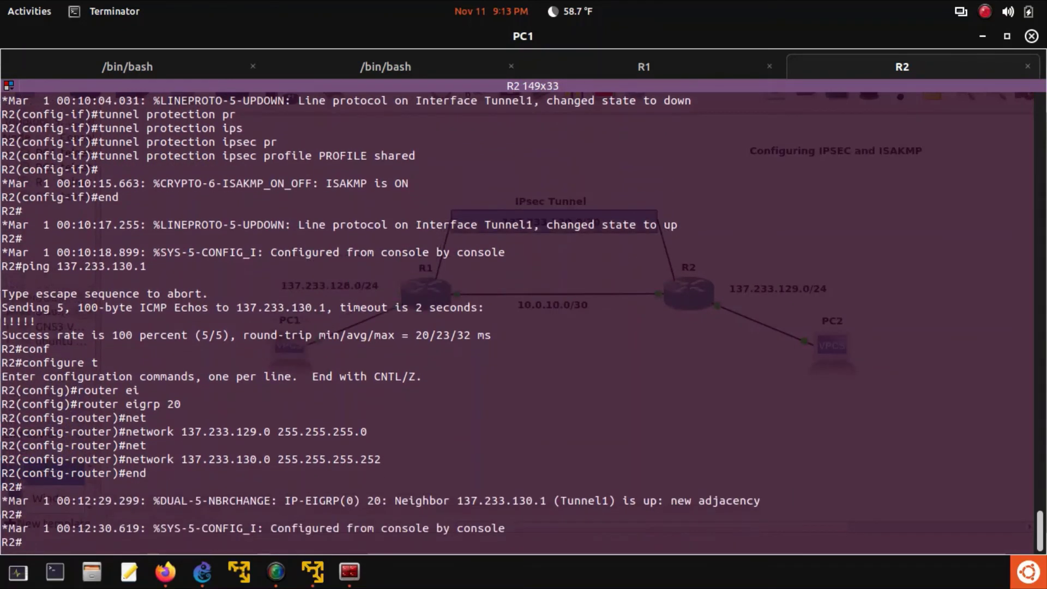
# Run show ip eigrp neighbors, highlight neighbor 137.233.130.1 on Tunnel1, then switch to R1.
pyautogui.write('show ip ei')
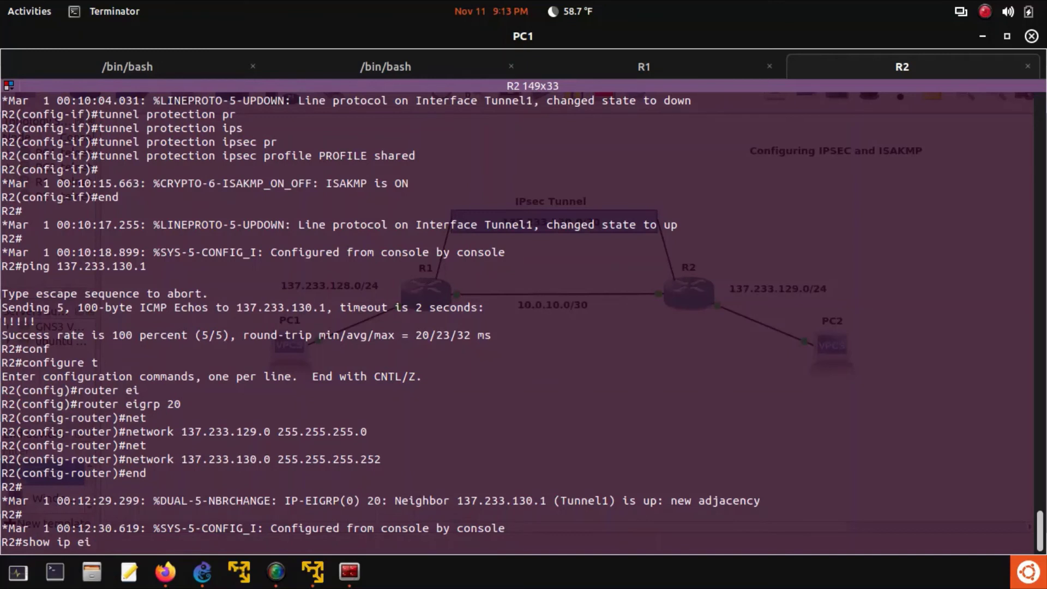
pyautogui.press('Tab')
pyautogui.write('ne')
pyautogui.press('Tab')
pyautogui.press('Return')
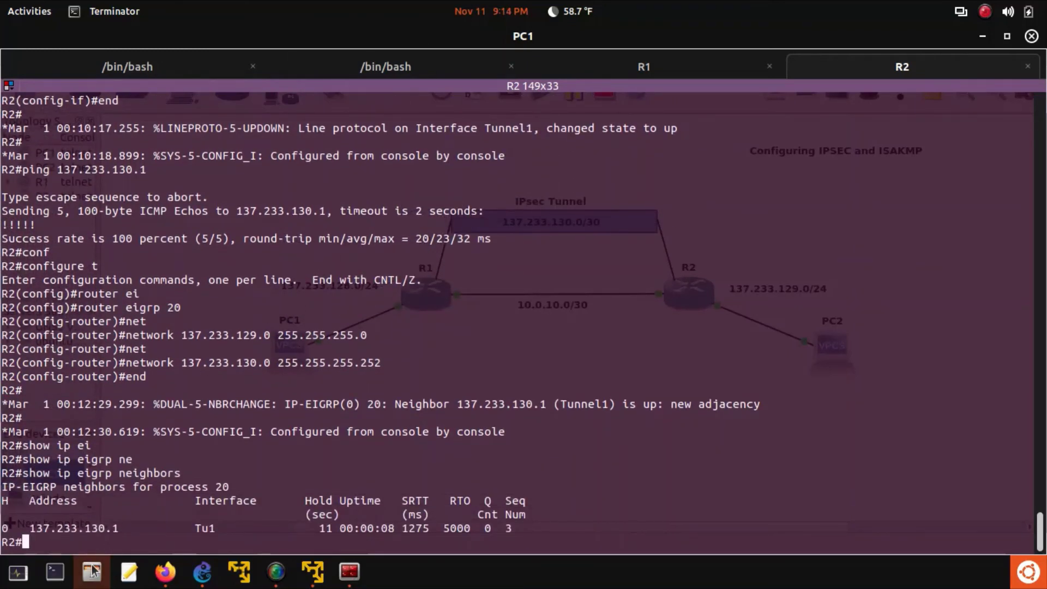
pyautogui.moveTo(122, 526); pyautogui.dragTo(18, 527)
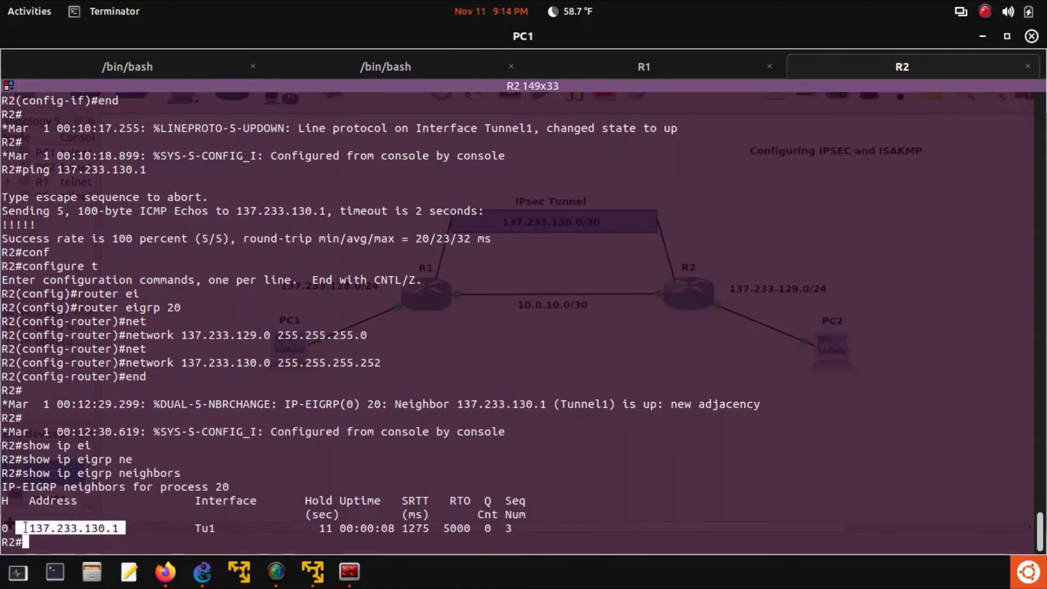
pyautogui.moveTo(193, 528); pyautogui.dragTo(214, 528)
pyautogui.click(315, 515)
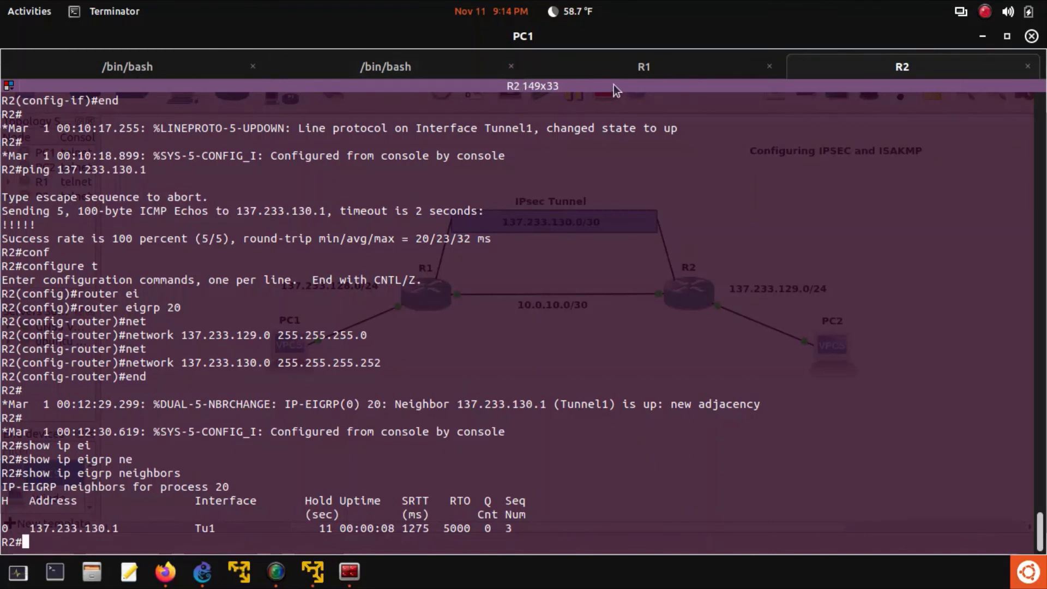
pyautogui.click(632, 66)
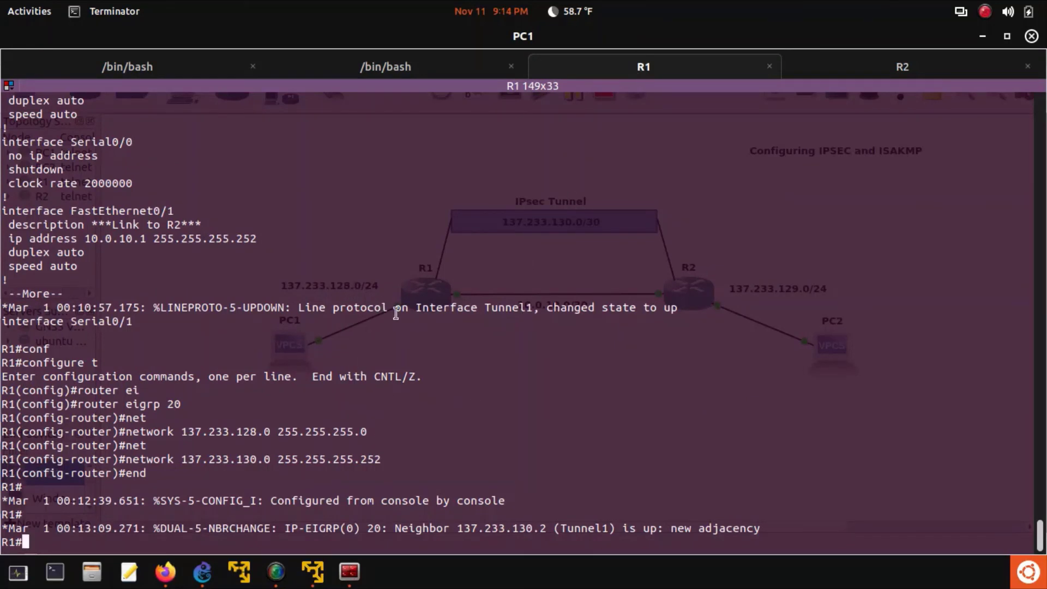
# From PC1's console, ping 137.233.129.1 twice until replies succeed after initial timeouts.
pyautogui.click(100, 66)
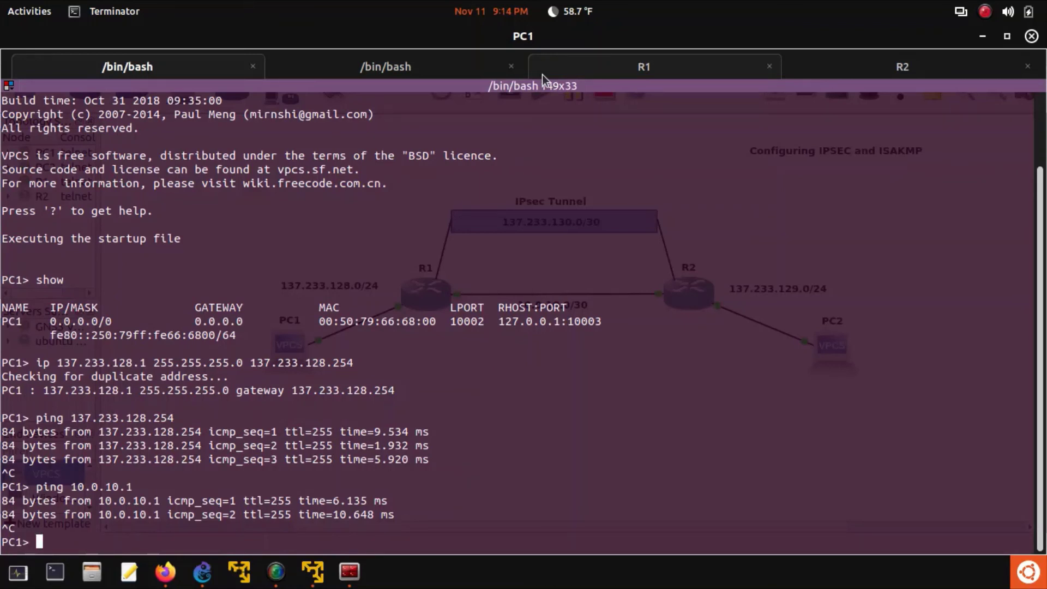
pyautogui.write('ping 137.233.129.1')
pyautogui.press('Return')
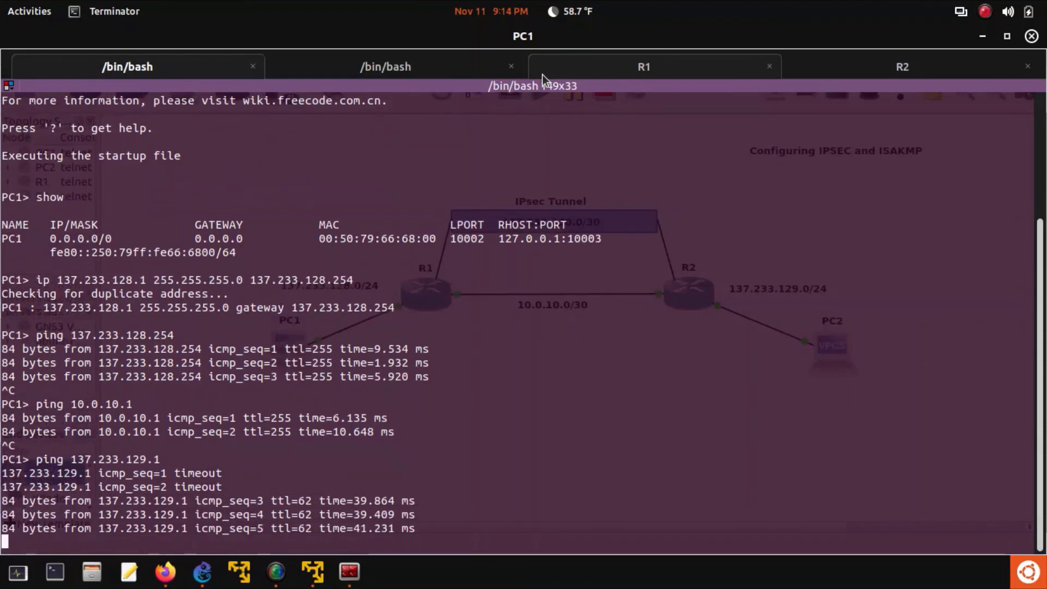
pyautogui.press('Up')
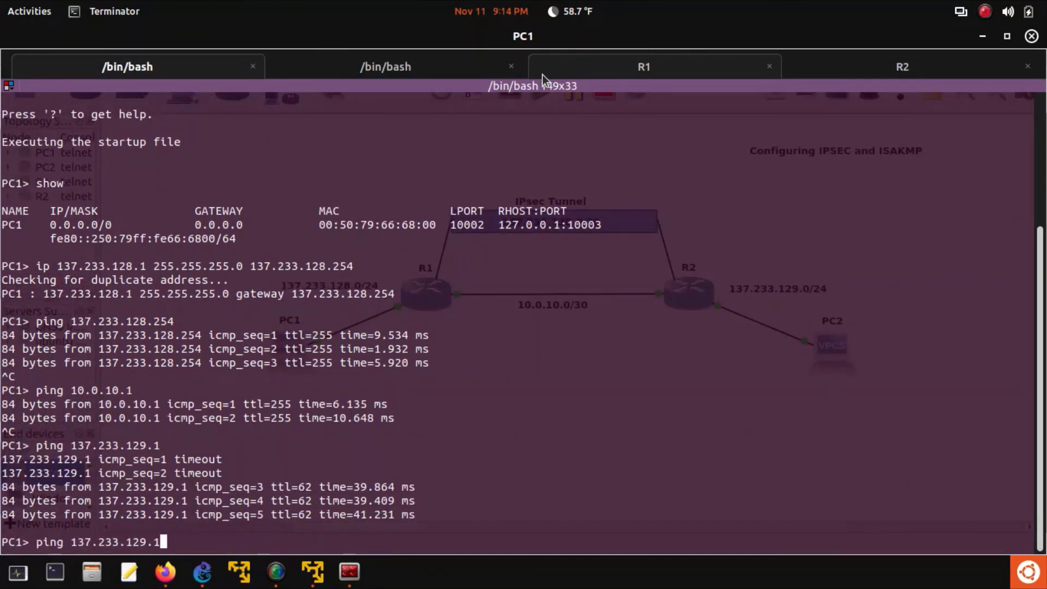
pyautogui.press('Return')
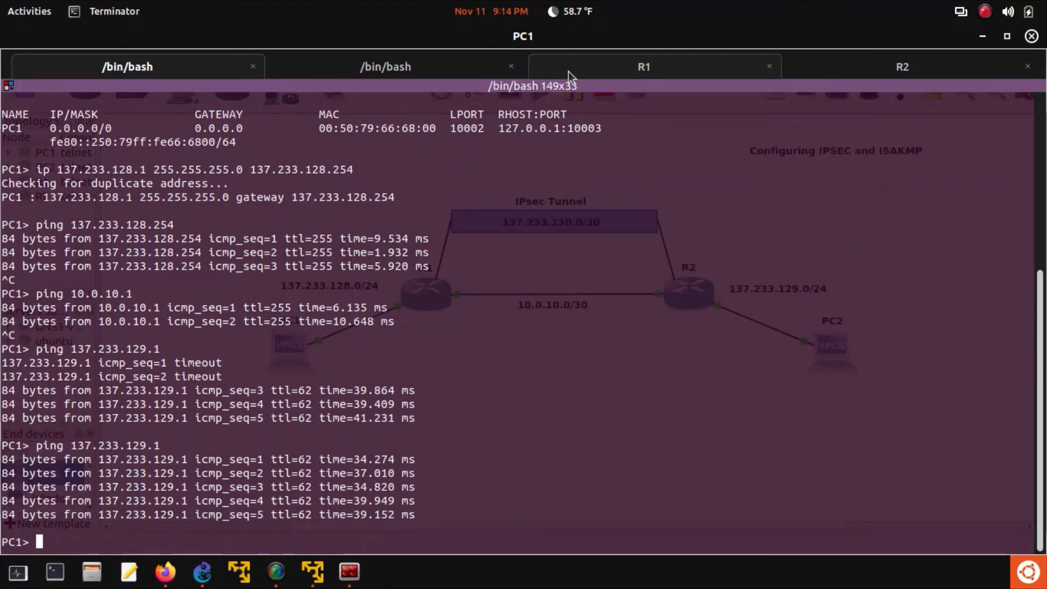
# Trace PC1's route to 137.233.129.1, using ? to find the VPCS trace command.
pyautogui.write('tr')
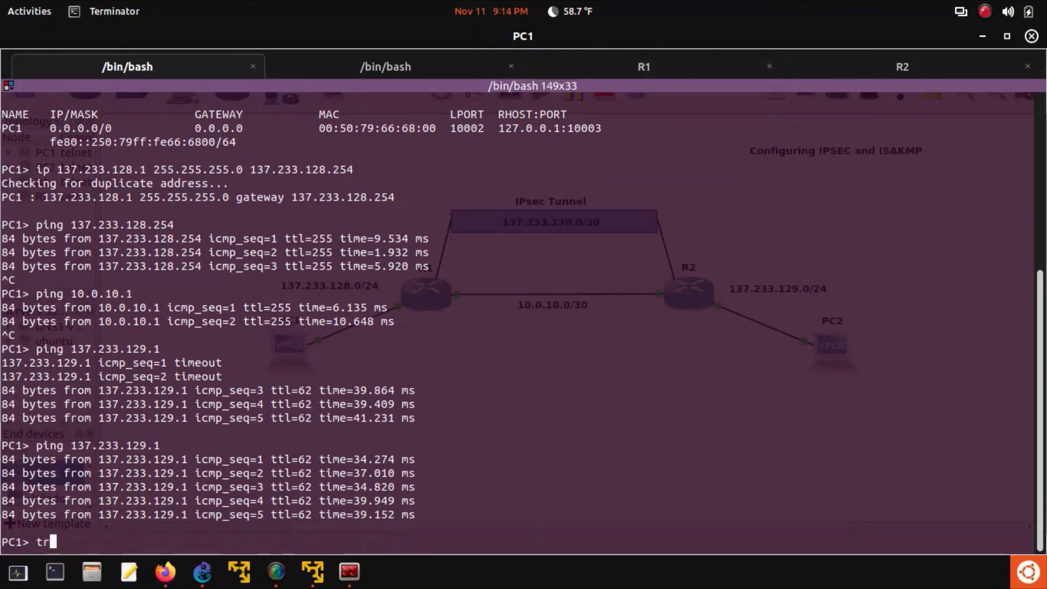
pyautogui.write('aceroute')
pyautogui.press('Return')
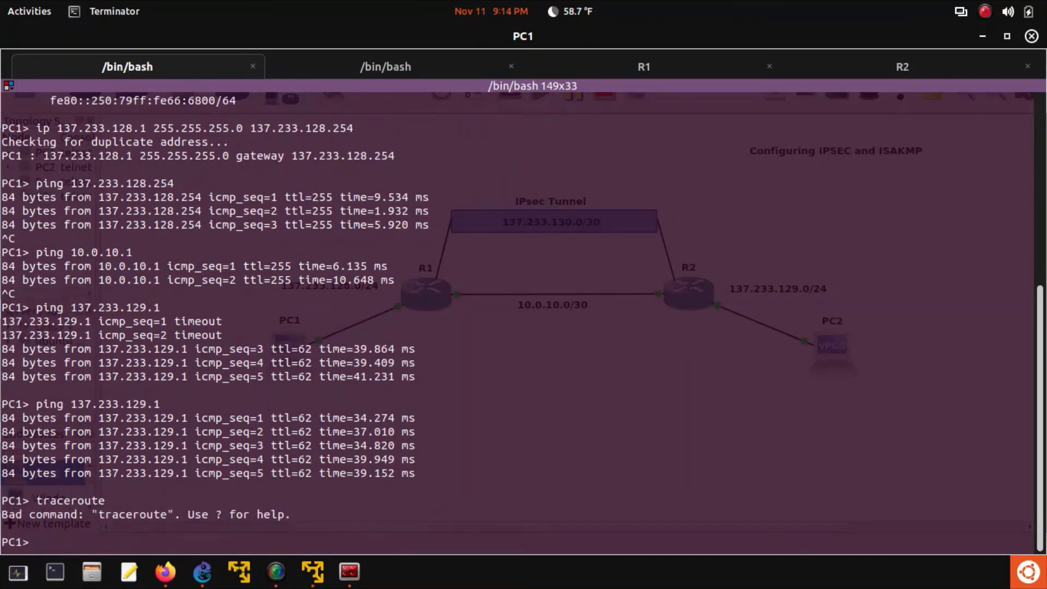
pyautogui.write('?')
pyautogui.press('Return')
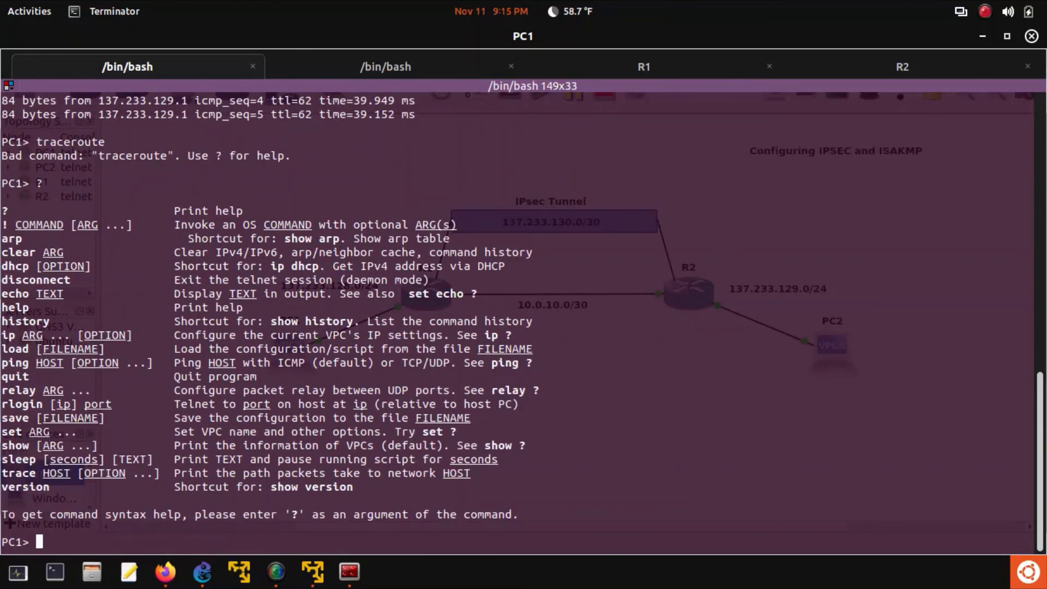
pyautogui.write('trace 137.233.')
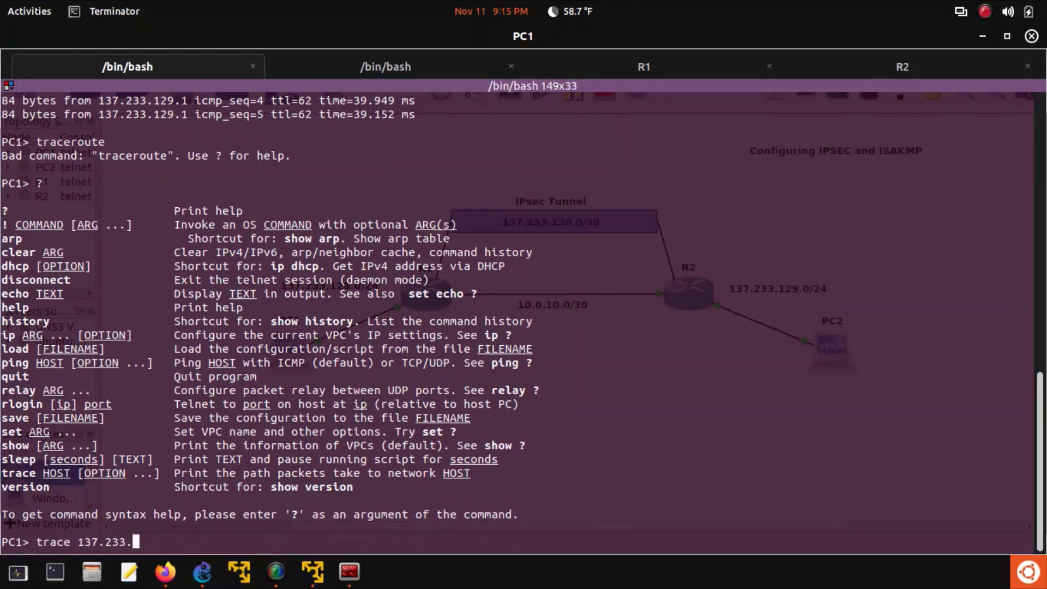
pyautogui.write('129.1')
pyautogui.press('Return')
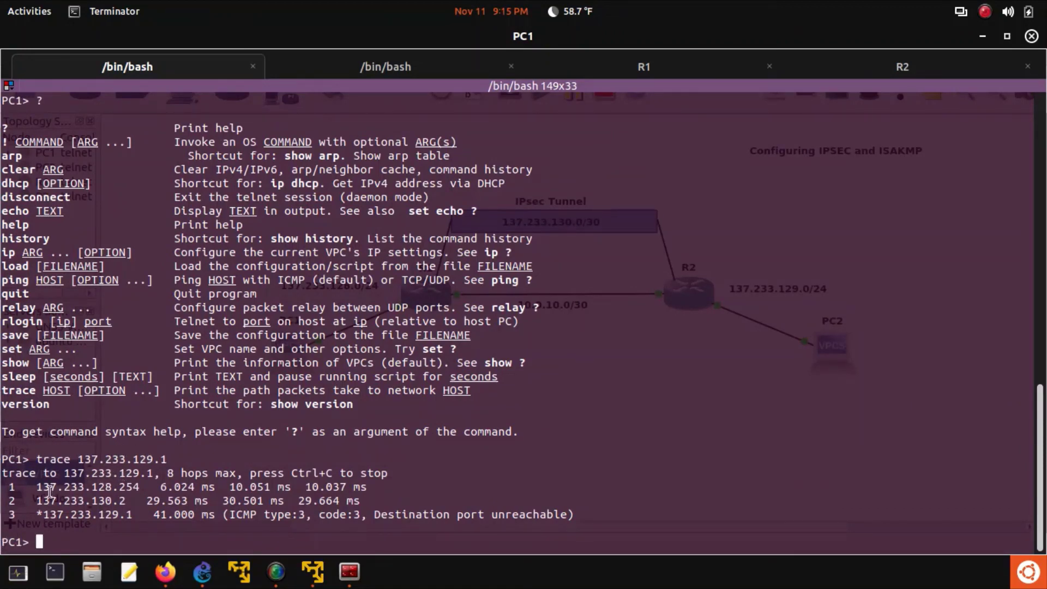
# Highlight the hops 137.233.128.254, 137.233.130.2 and 137.233.129.1, then close the Terminator window.
pyautogui.moveTo(9, 487)
pyautogui.mouseDown()
pyautogui.moveTo(100, 510)
pyautogui.moveTo(344, 514)
pyautogui.moveTo(380, 503)
pyautogui.mouseUp()
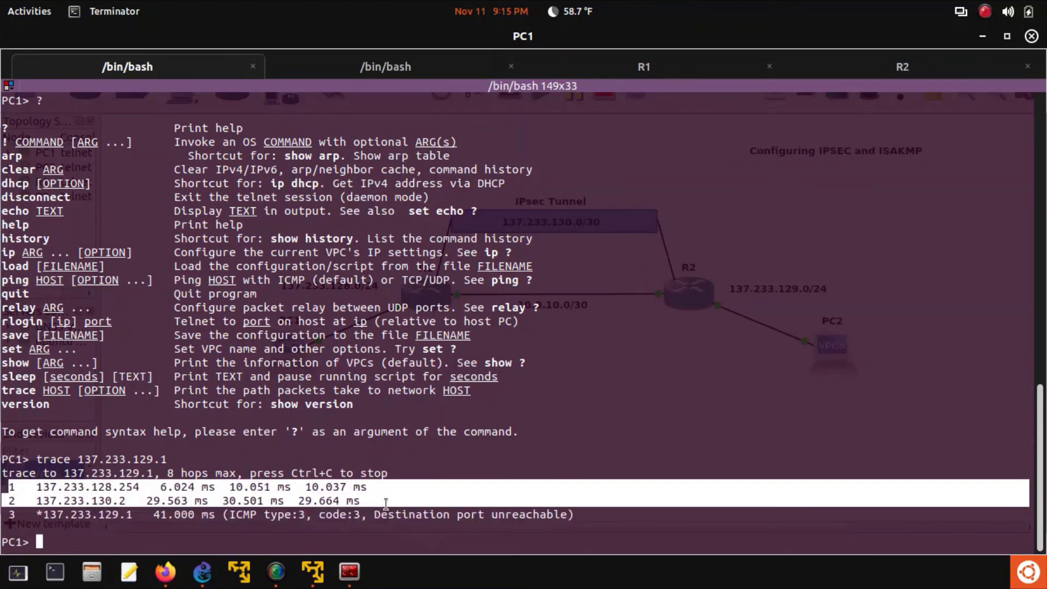
pyautogui.click(213, 508)
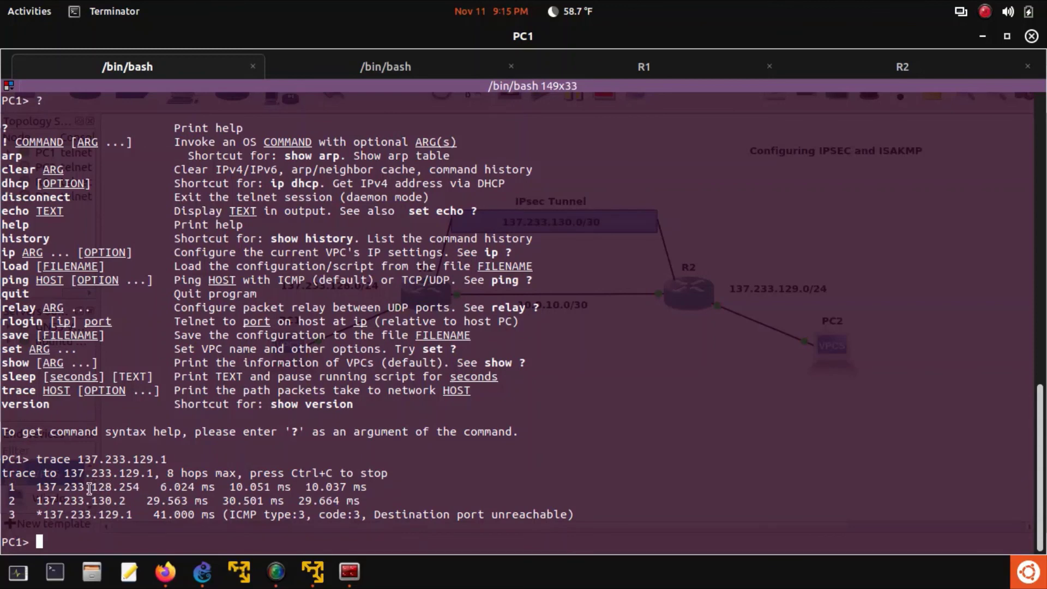
pyautogui.moveTo(91, 501); pyautogui.dragTo(127, 497)
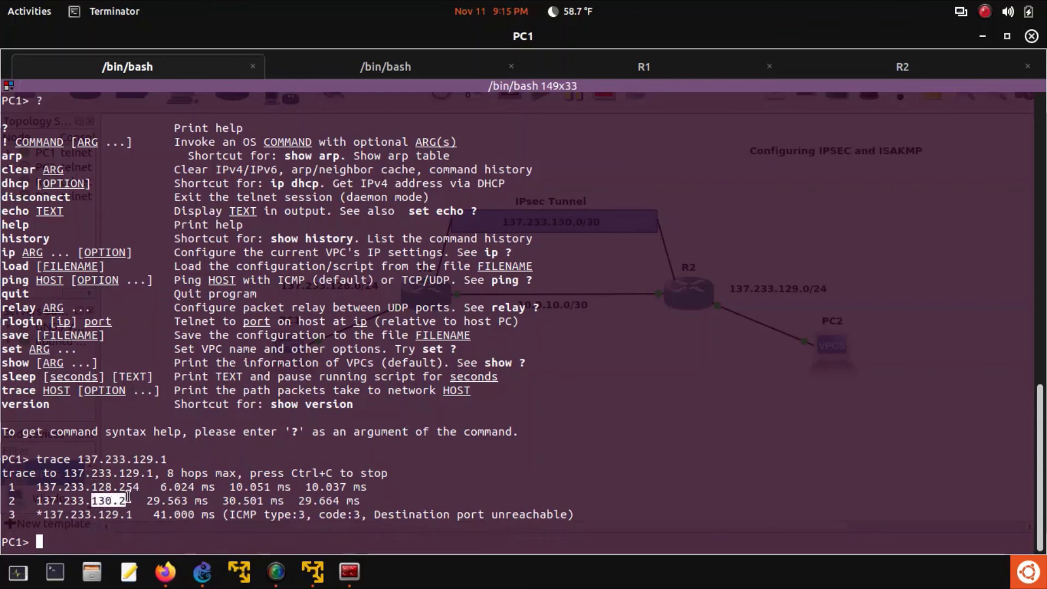
pyautogui.click(121, 514)
pyautogui.moveTo(98, 513); pyautogui.dragTo(140, 517)
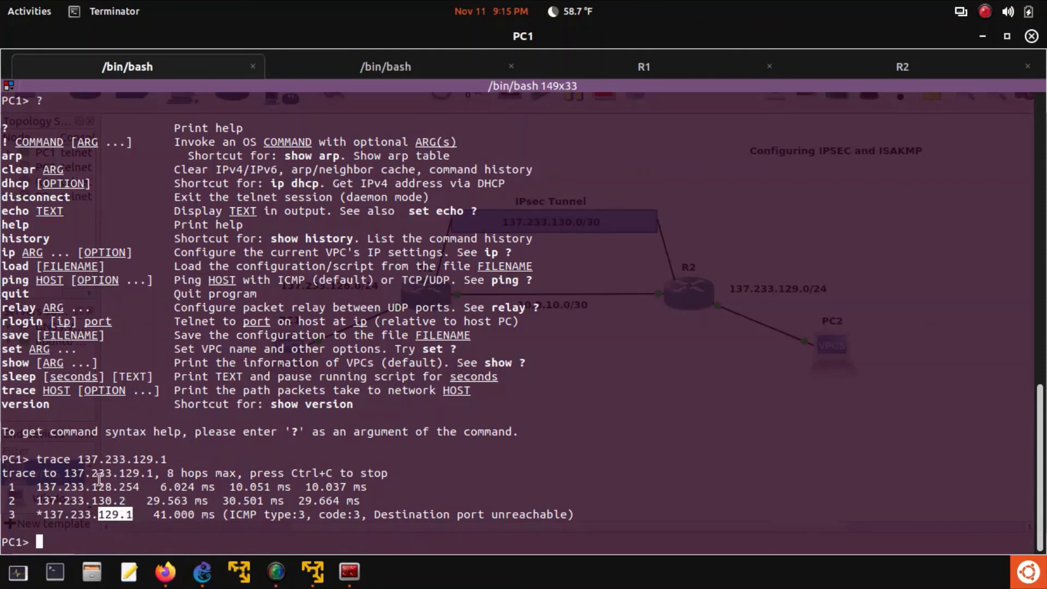
pyautogui.click(66, 500)
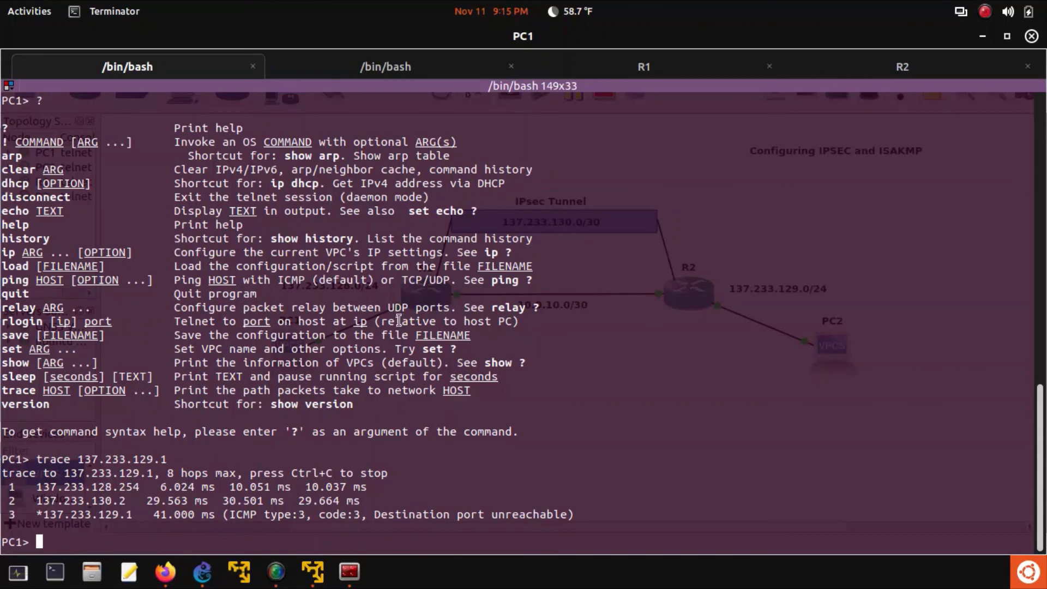
pyautogui.click(1031, 37)
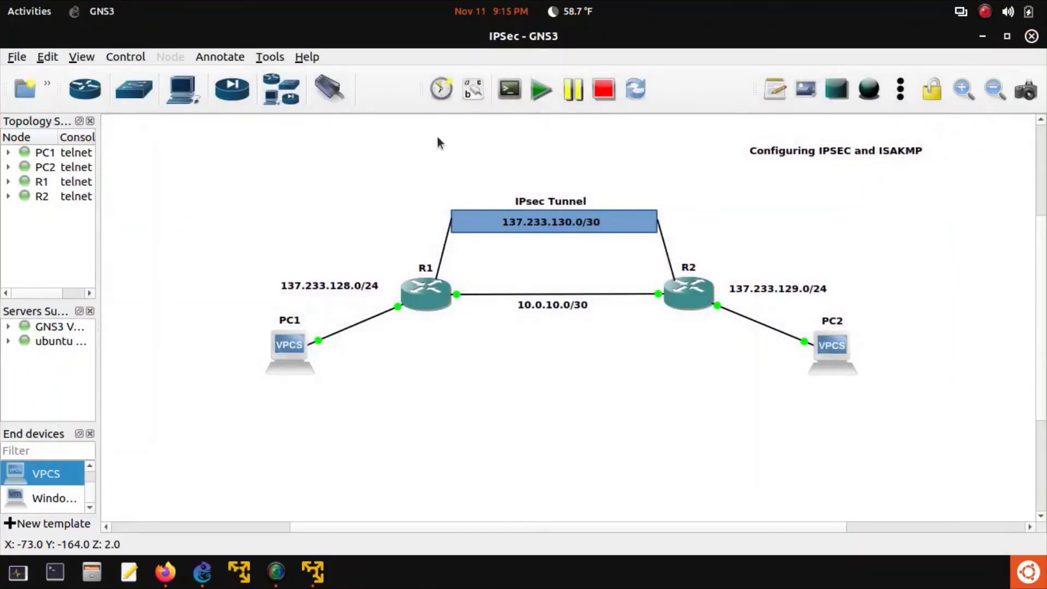